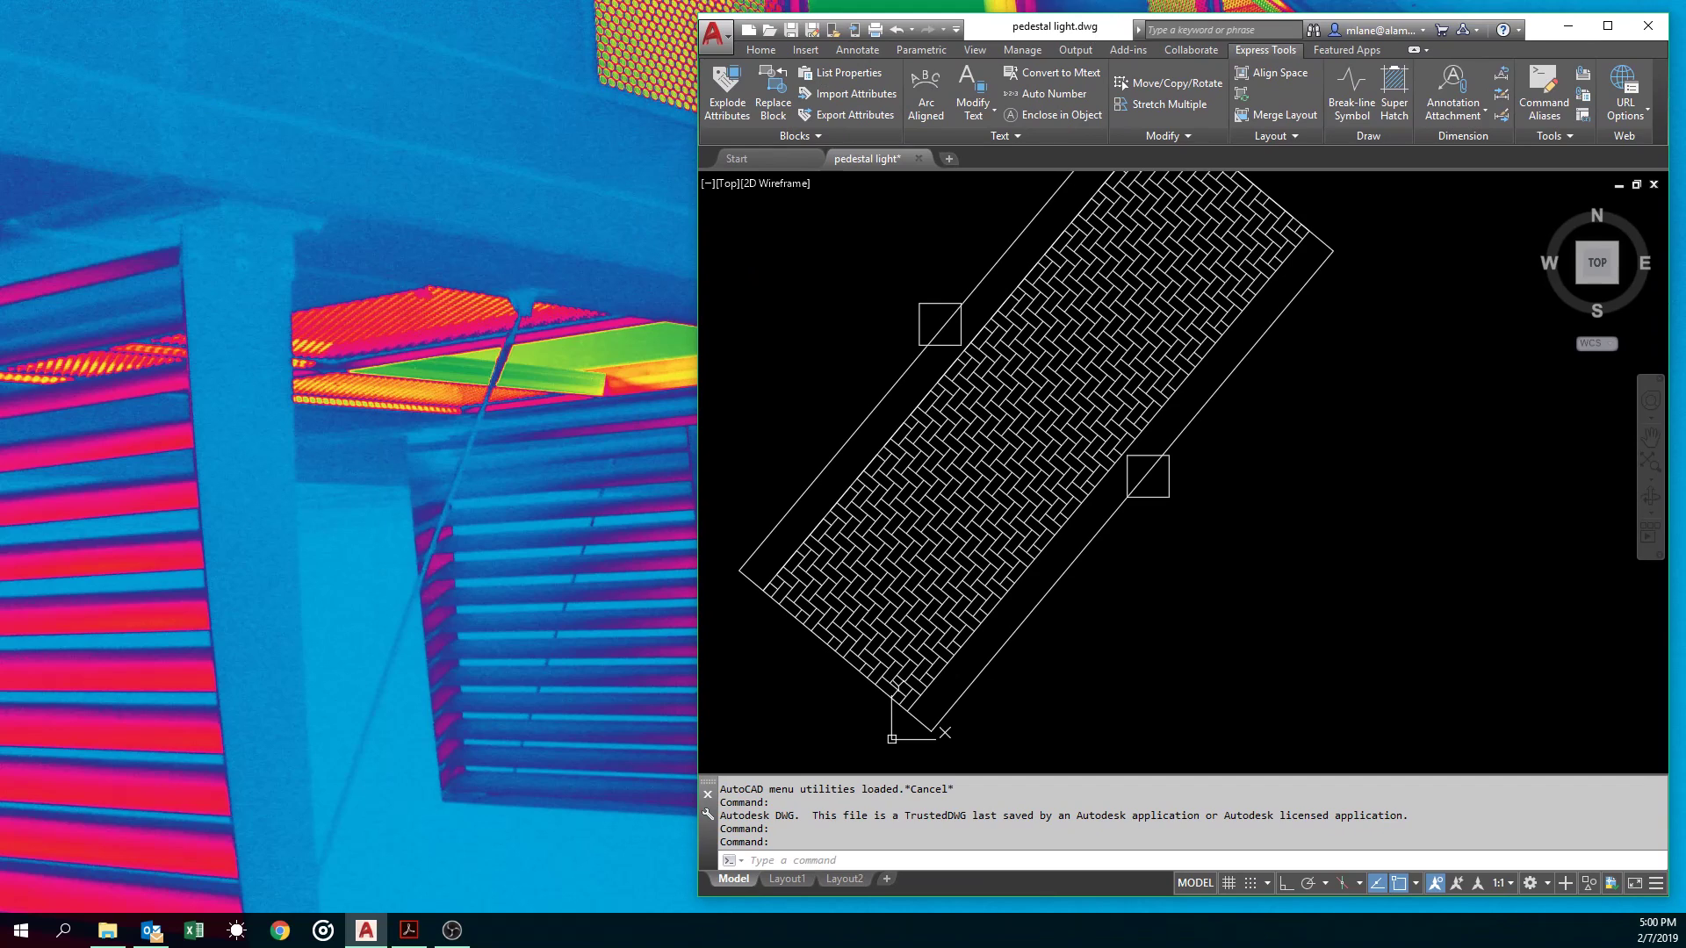
Step: Place the AutoCAD 101 Assignment 07 Rotate Reference PDF beside the pedestal light drawing
drag(0, 25, 325, 25)
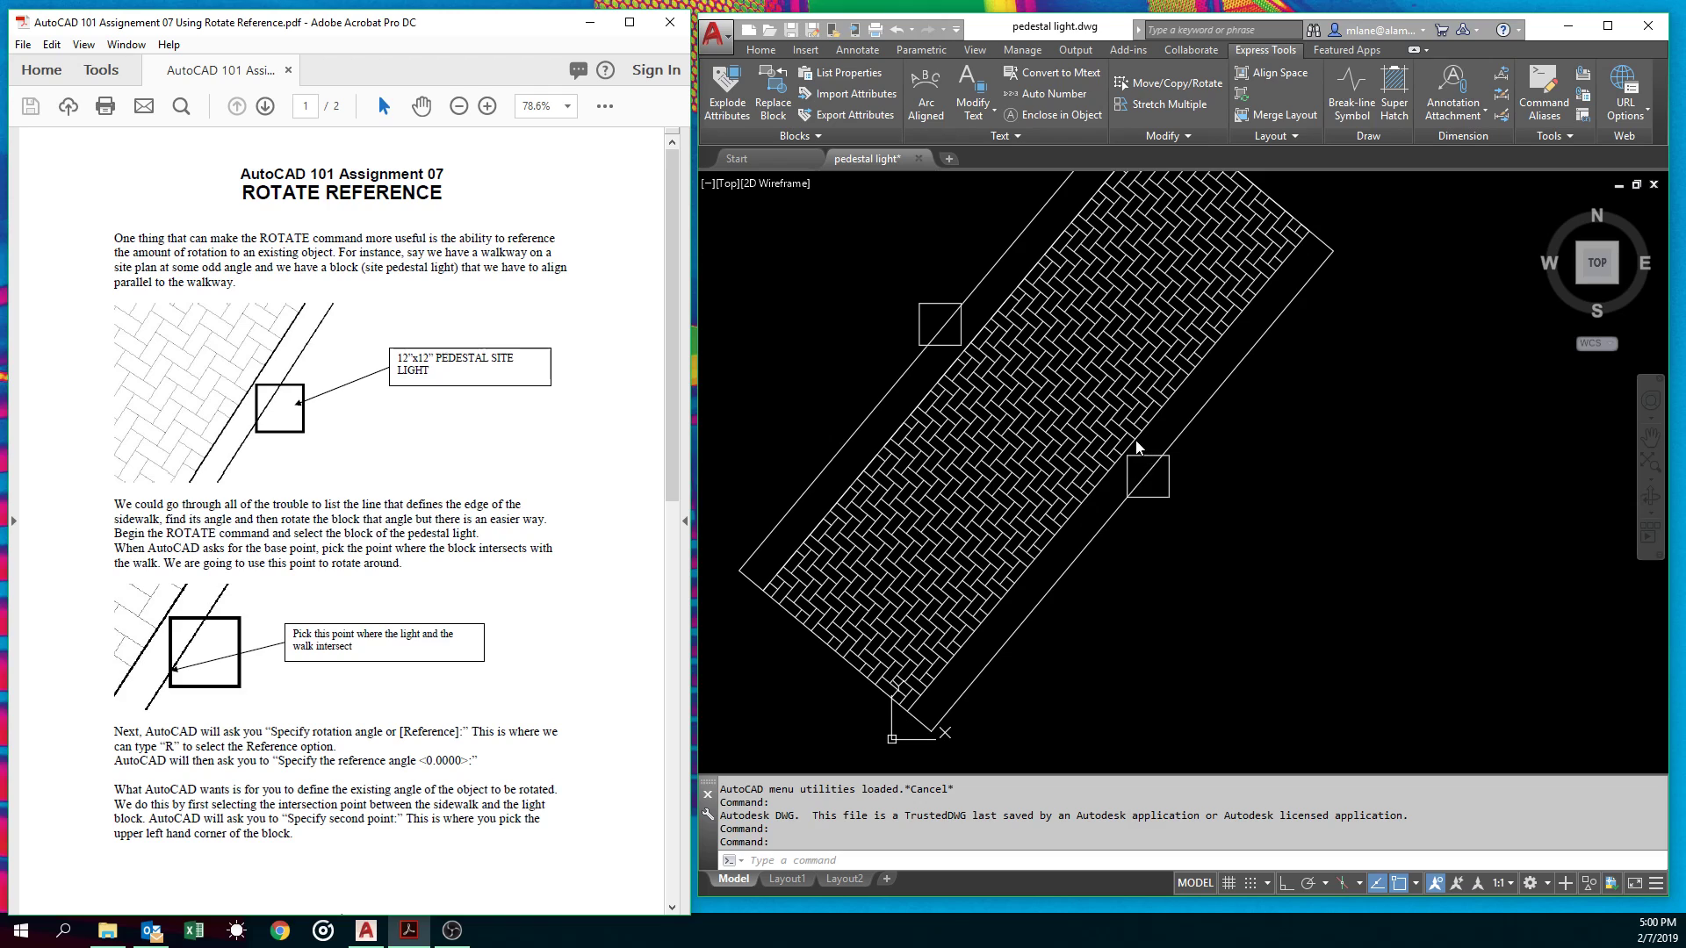
scroll(1134, 470, up, 8)
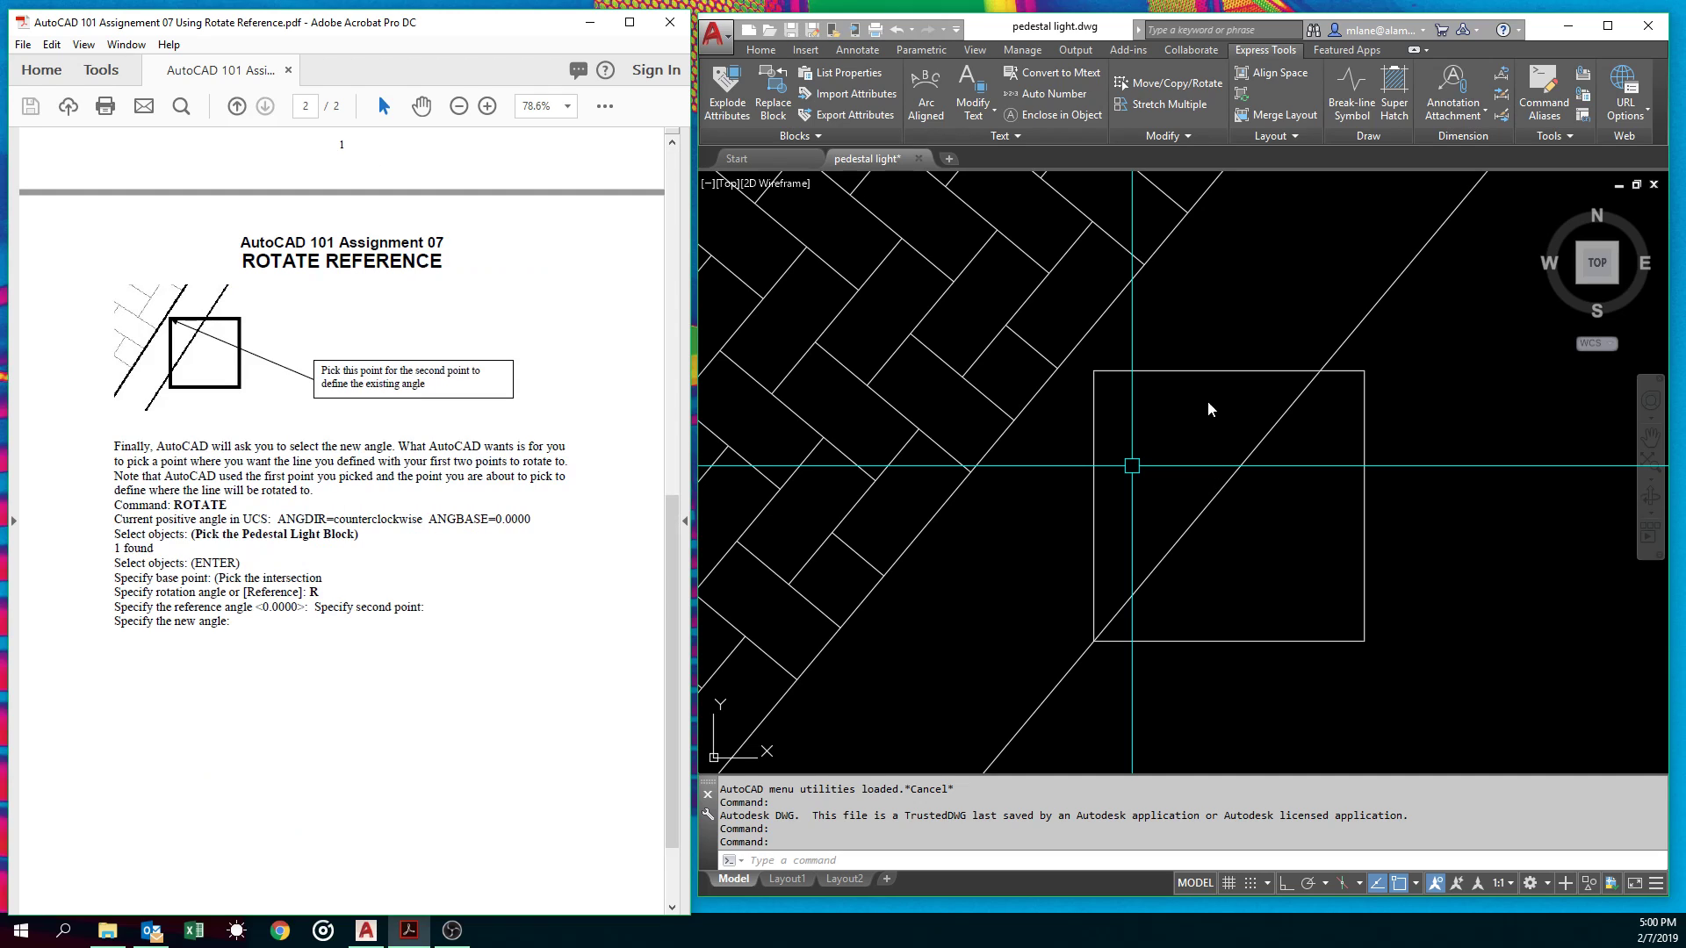
text(RO)
key(Return)
click(1211, 444)
key(Return)
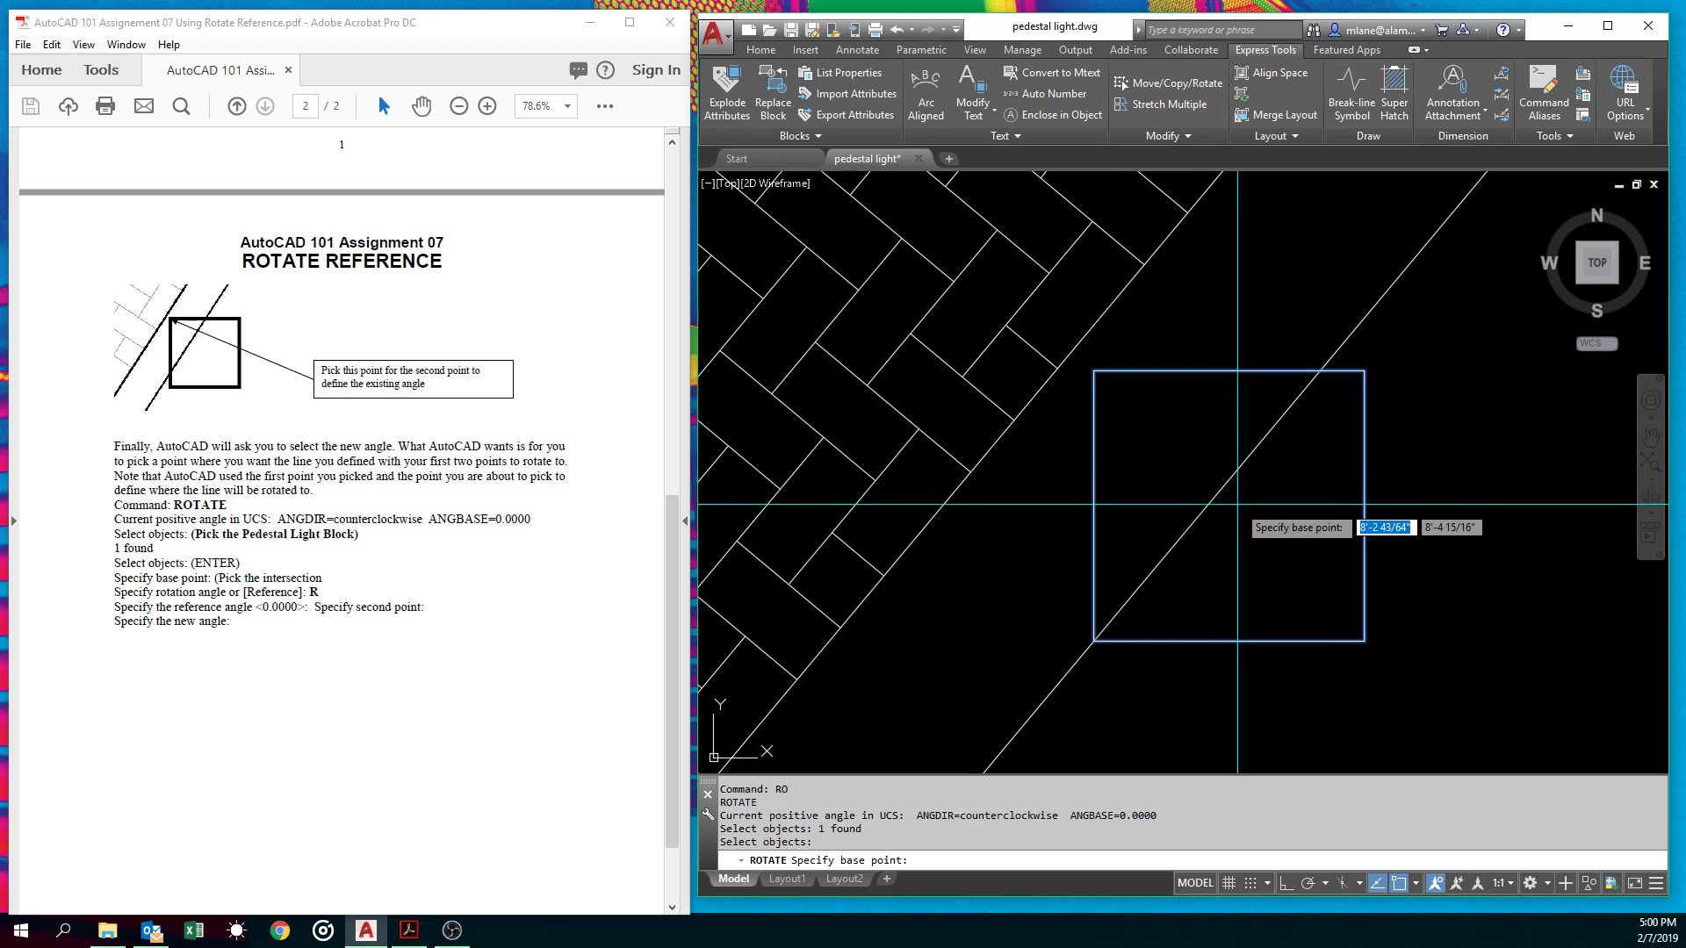
click(1228, 506)
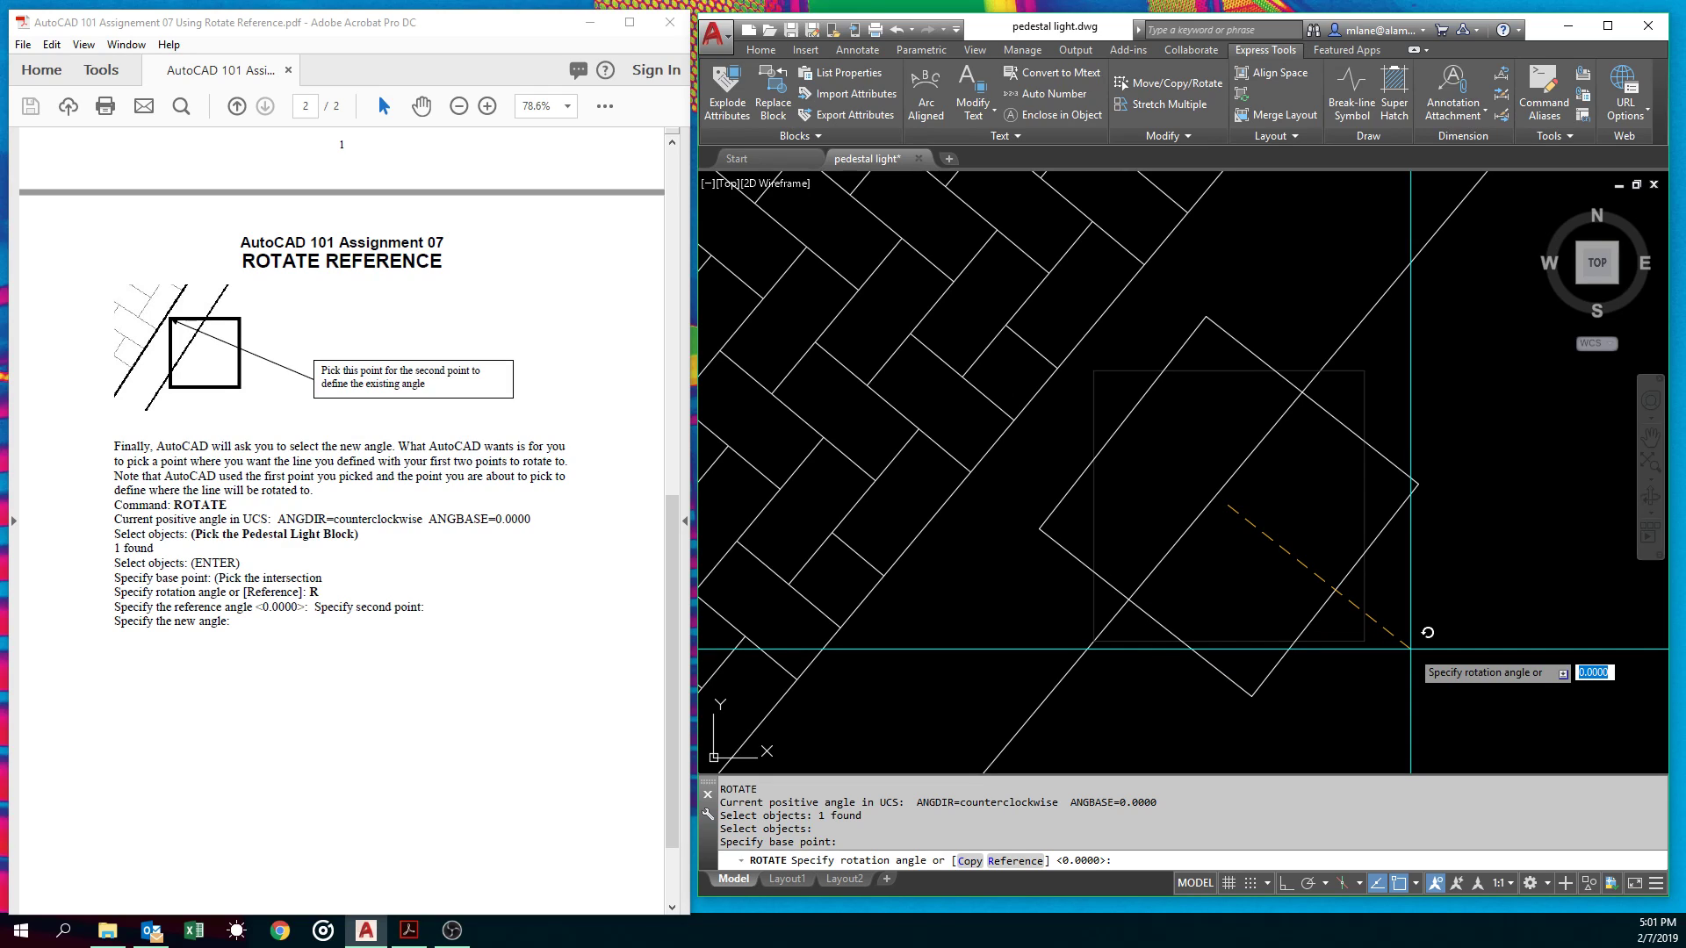
key(Escape)
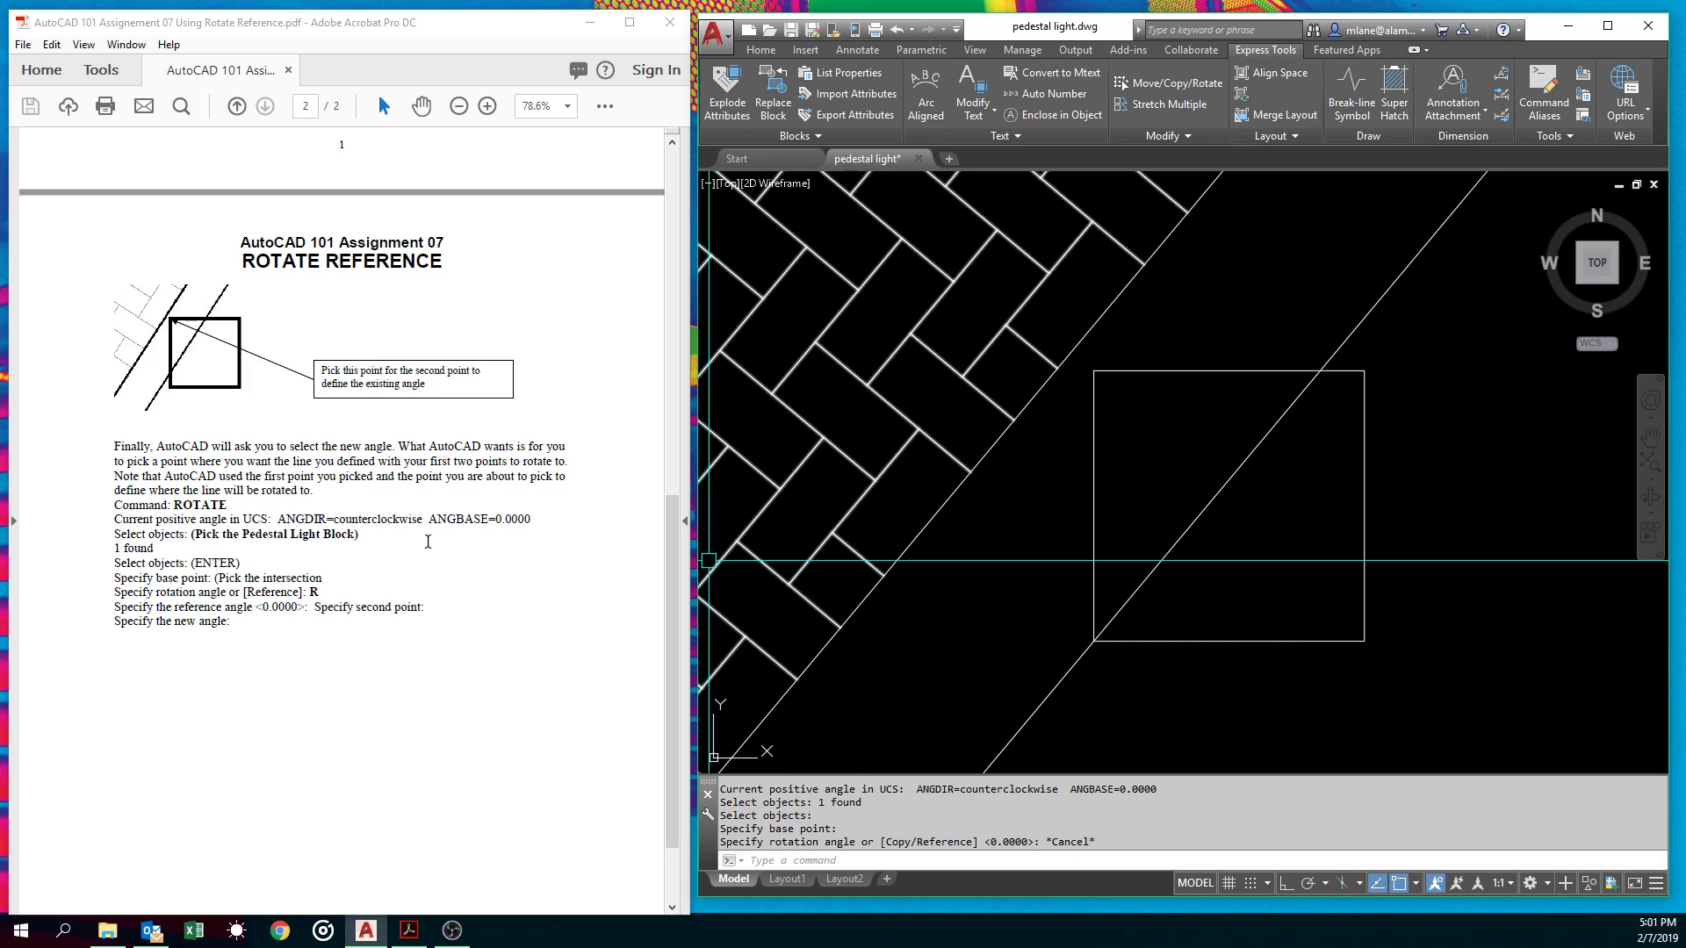
Step: Rotate the pedestal light about its walkway-edge corner using Reference, taking its vertical side as reference and aligning it with the walkway's edge line
text(RO)
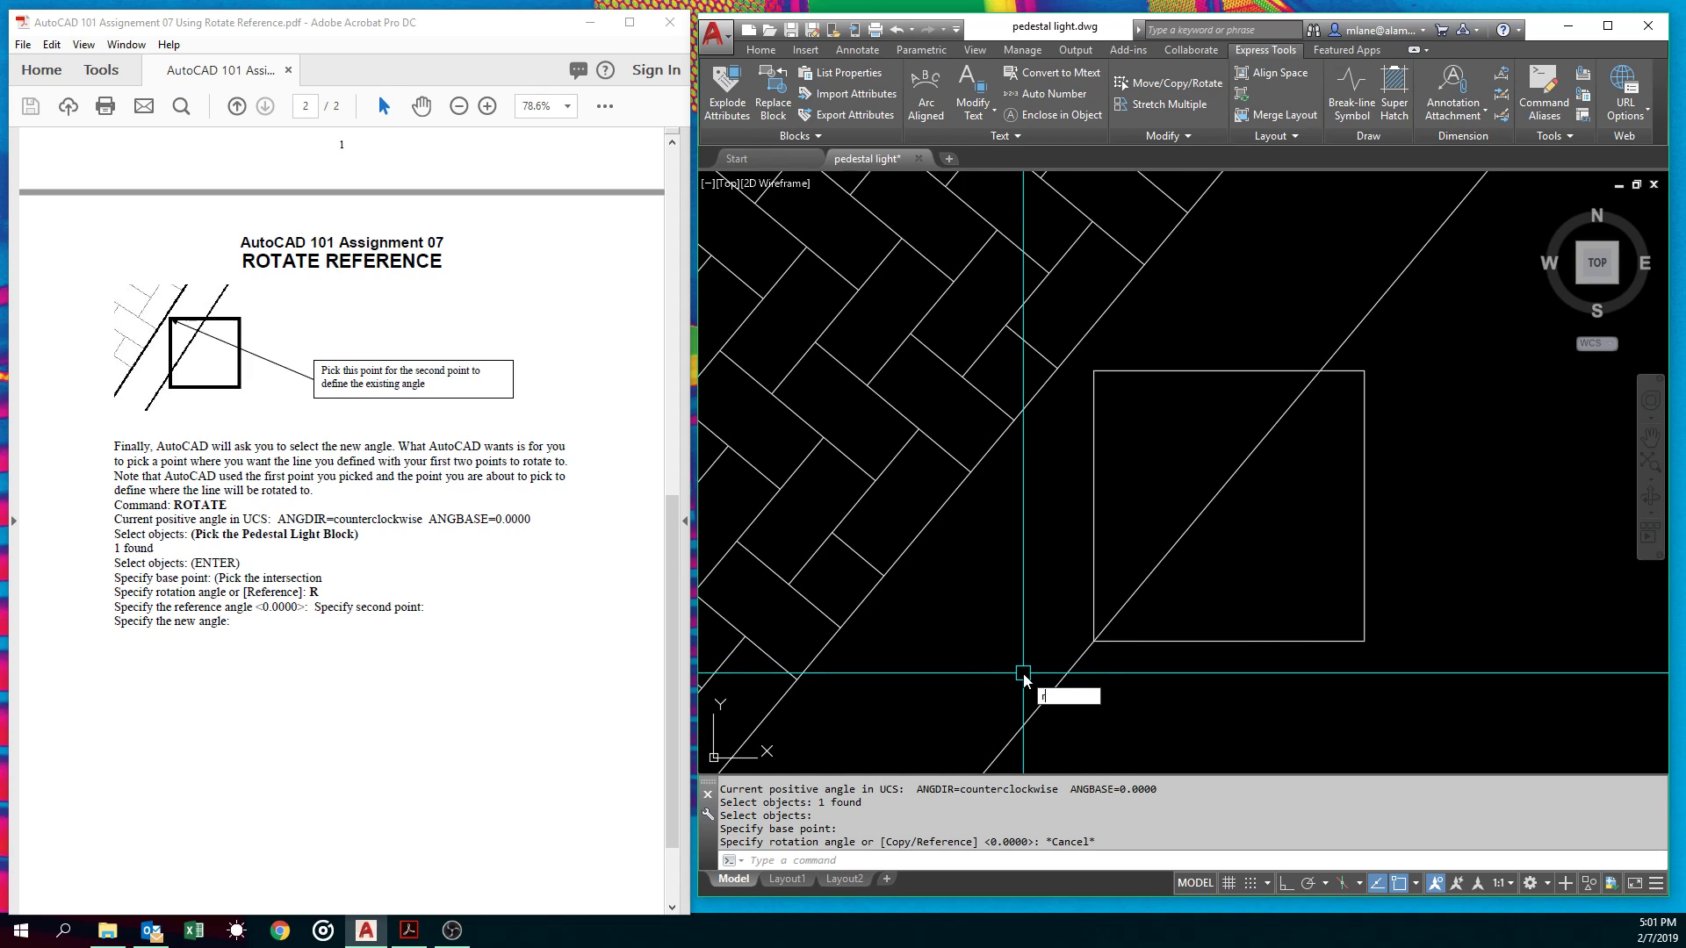
key(Return)
click(1112, 642)
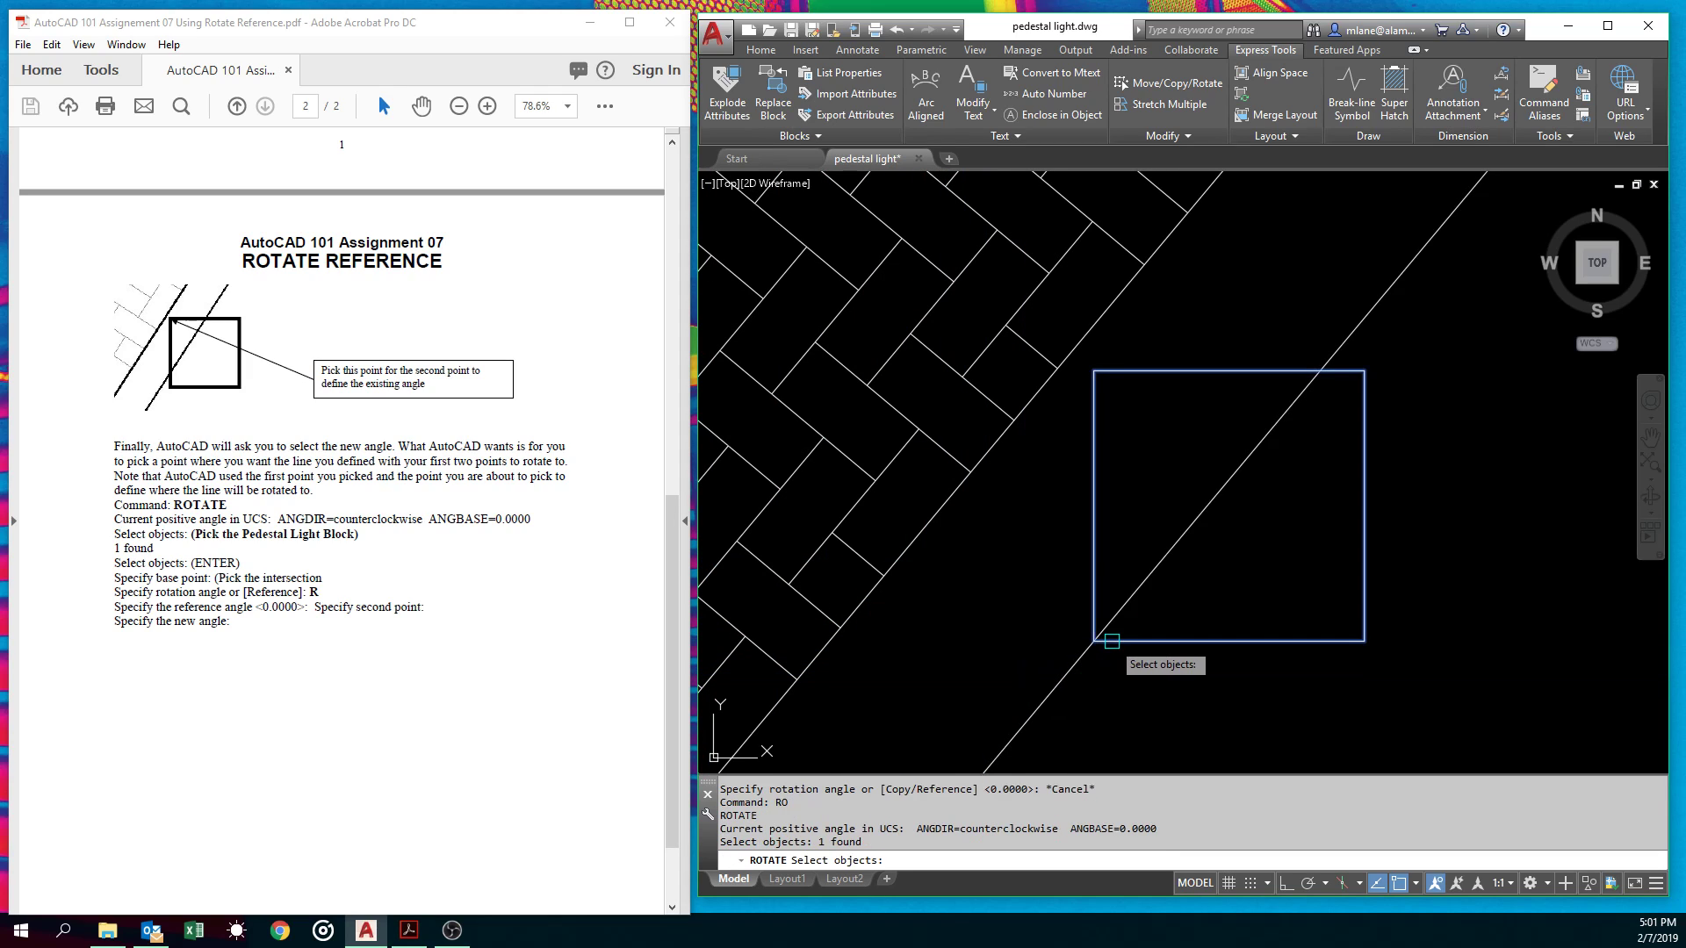
key(Return)
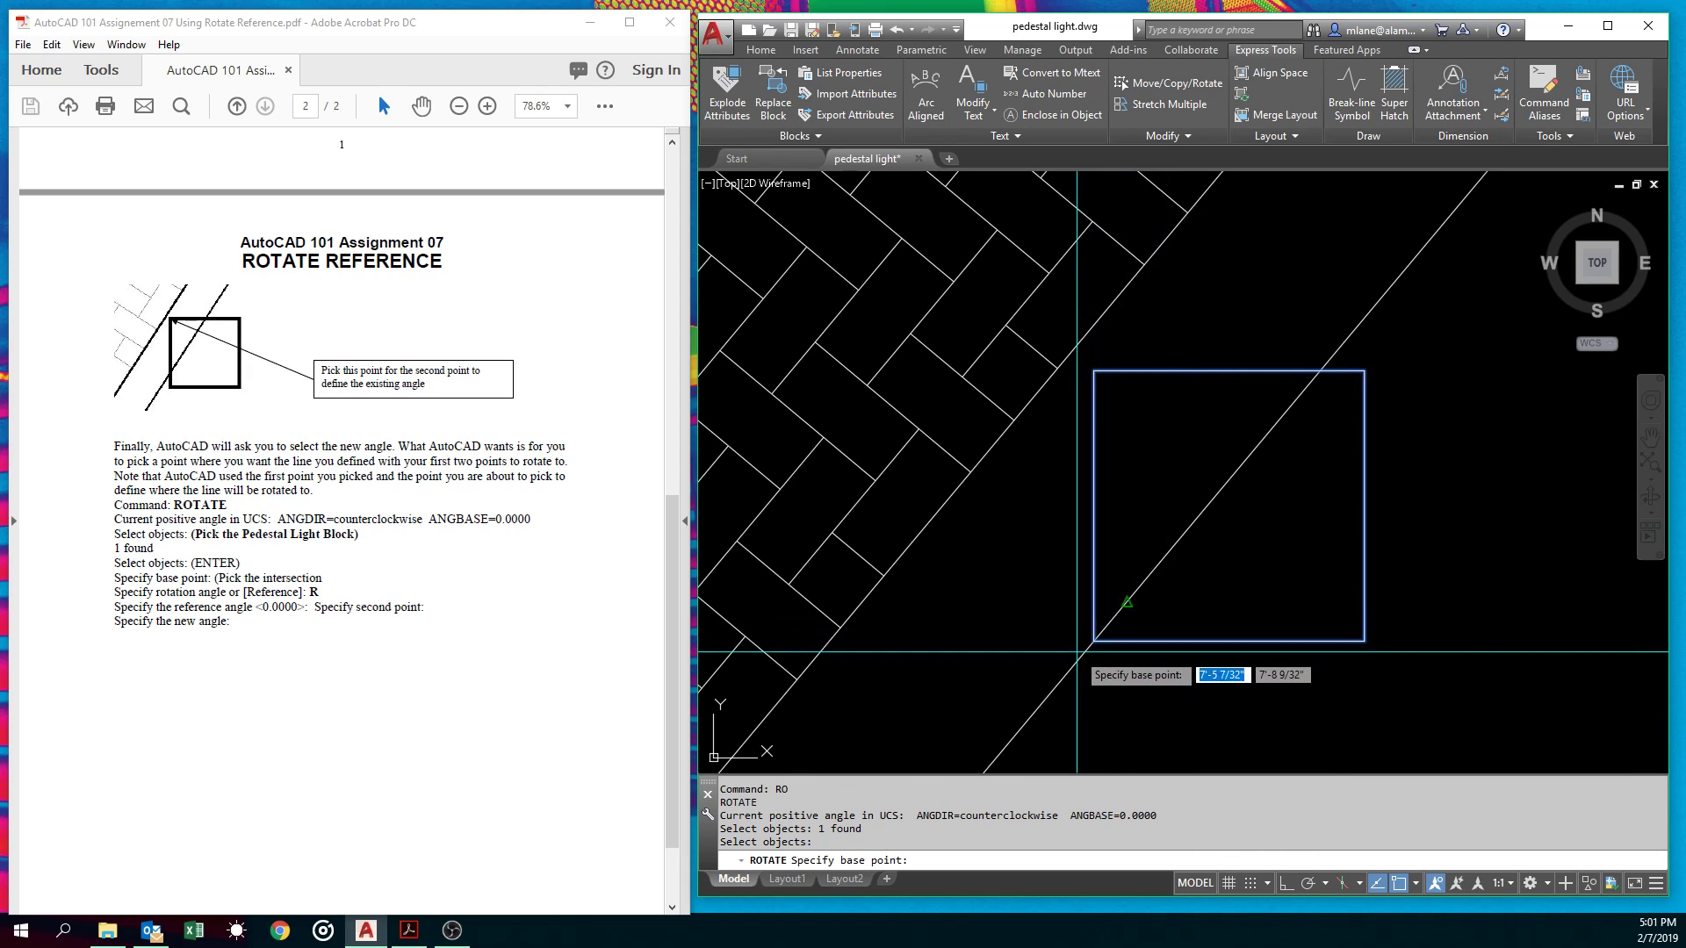
click(1094, 641)
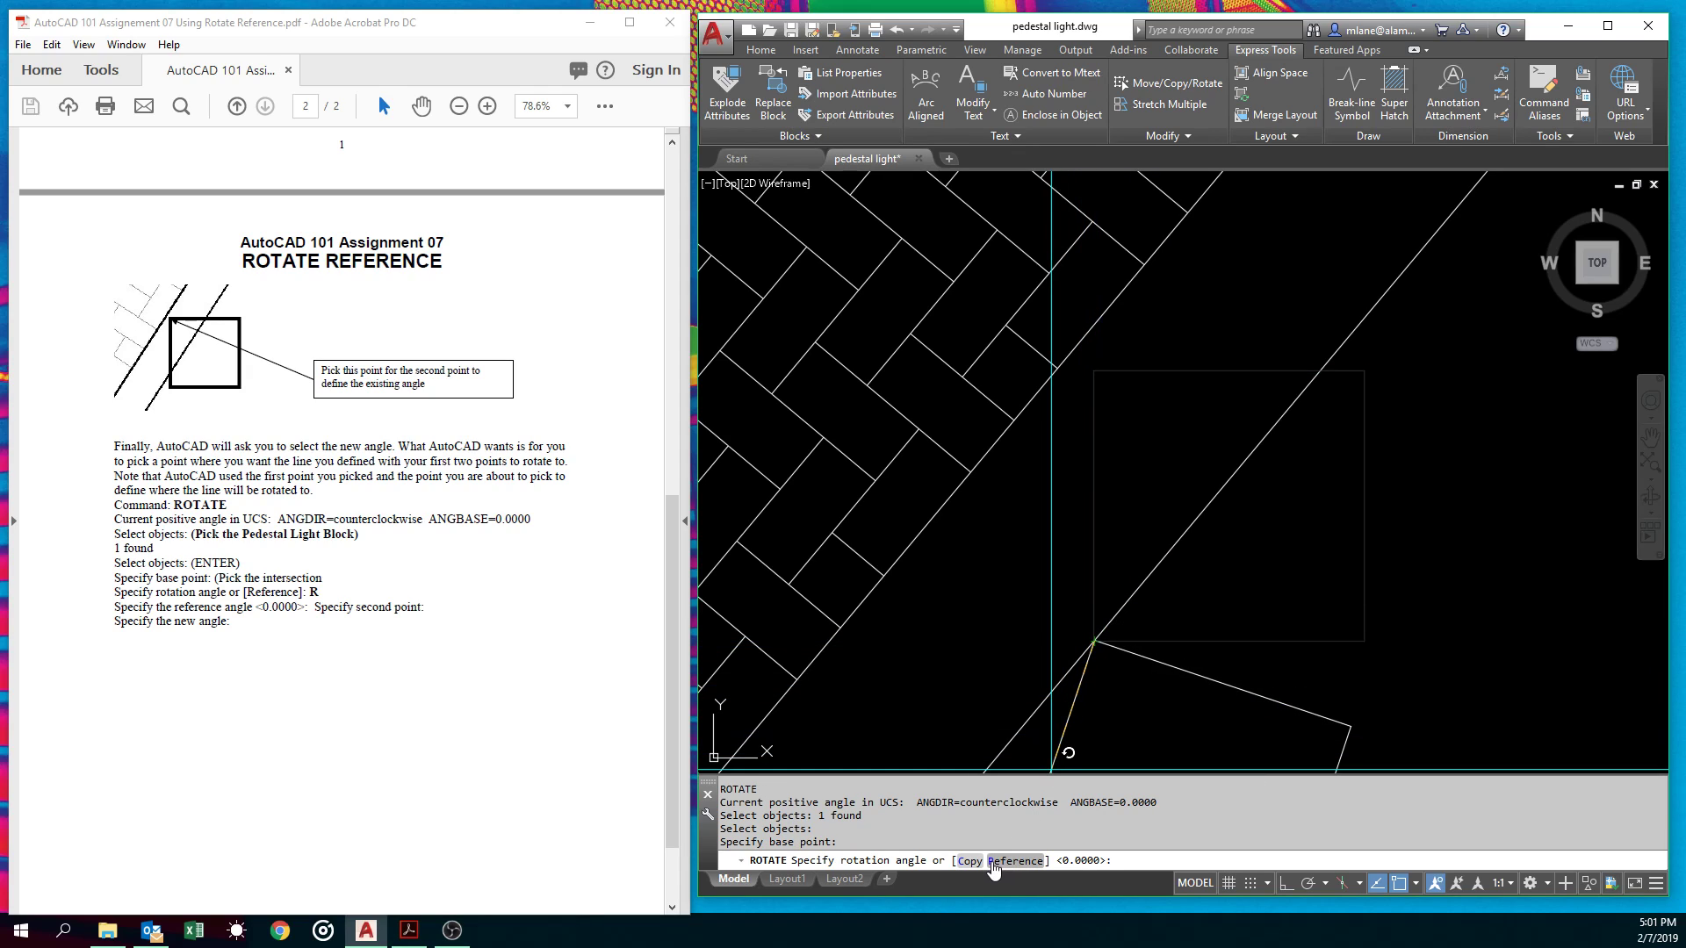
text(r)
key(Return)
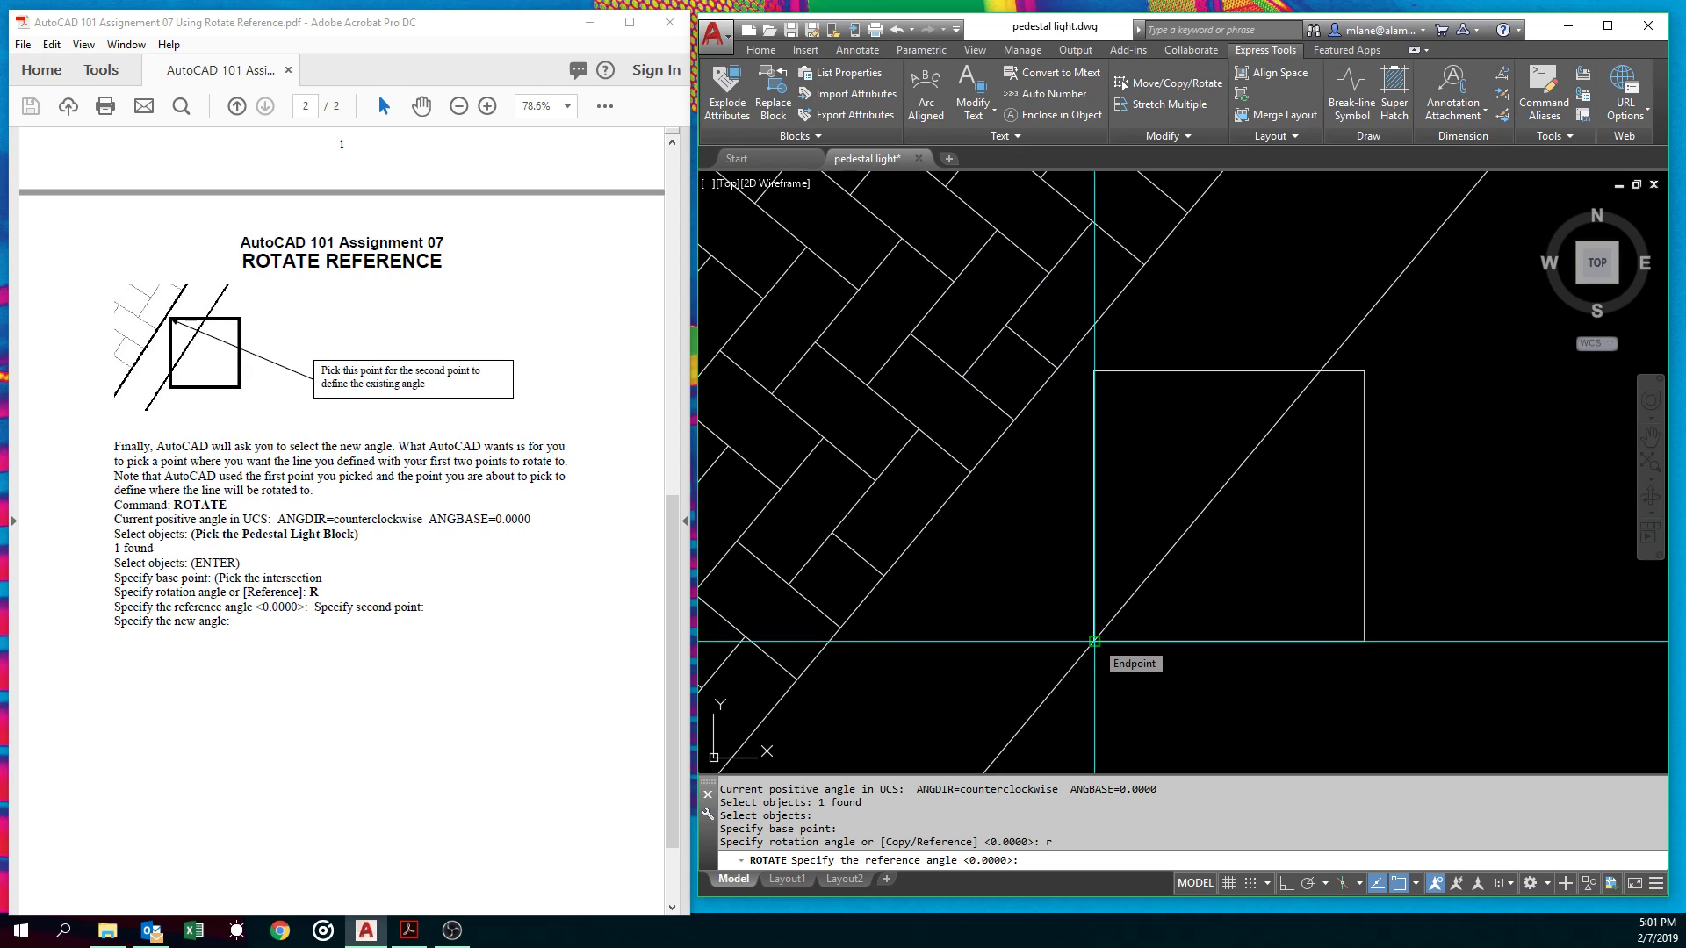
click(1094, 641)
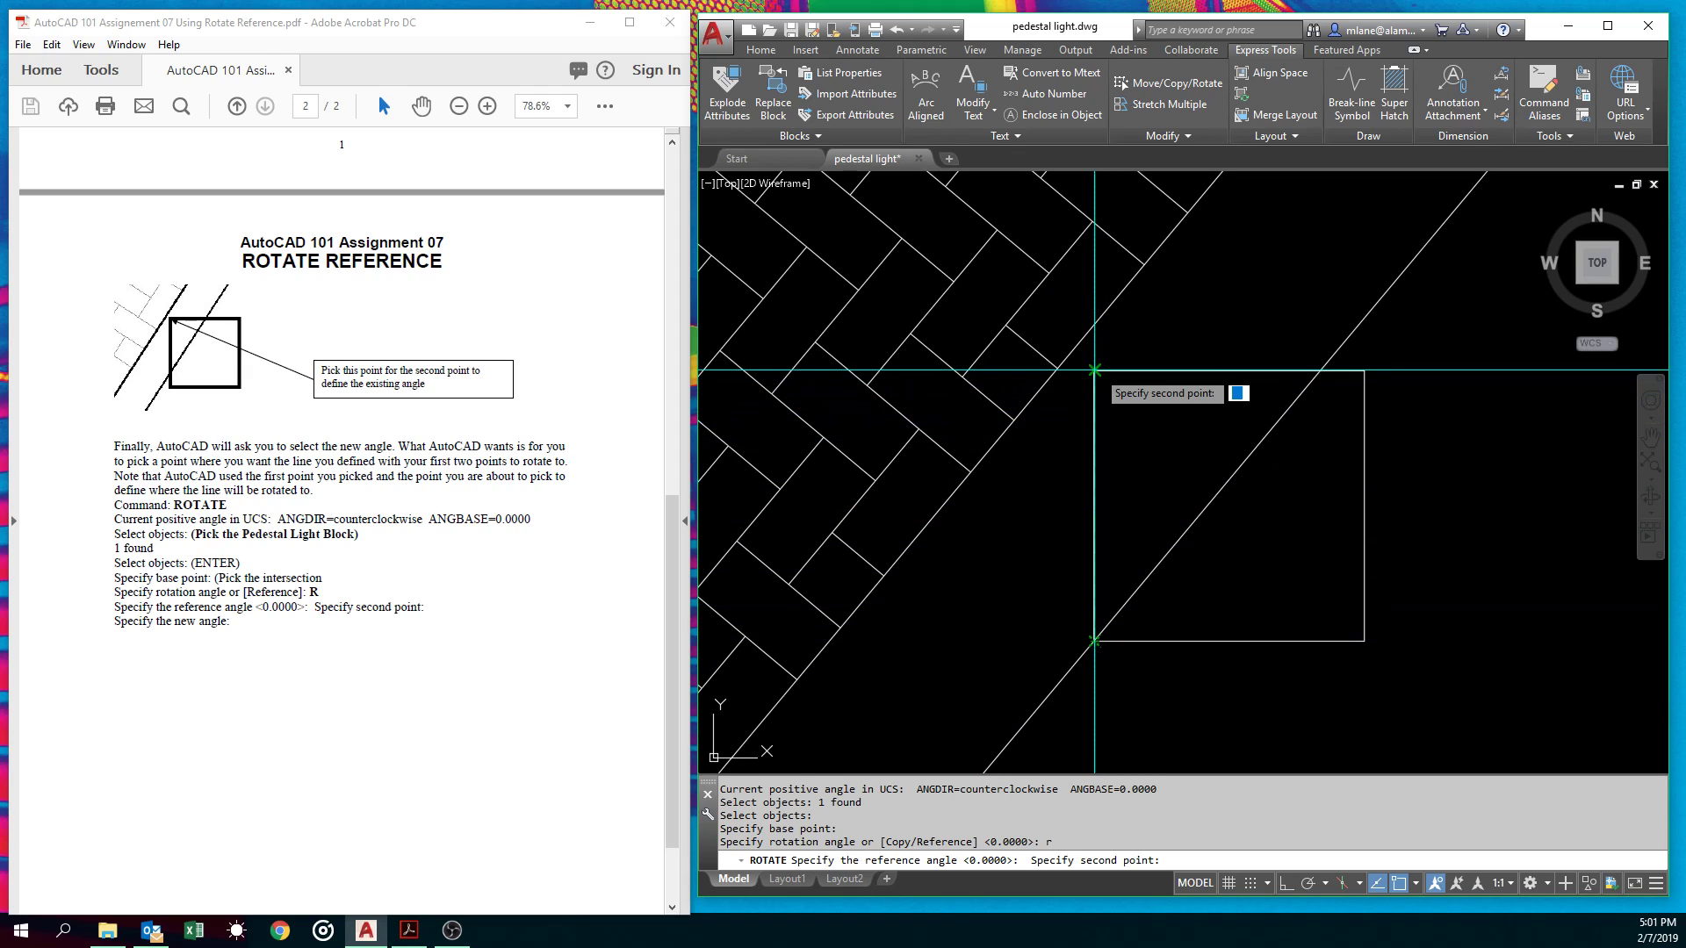
click(1094, 369)
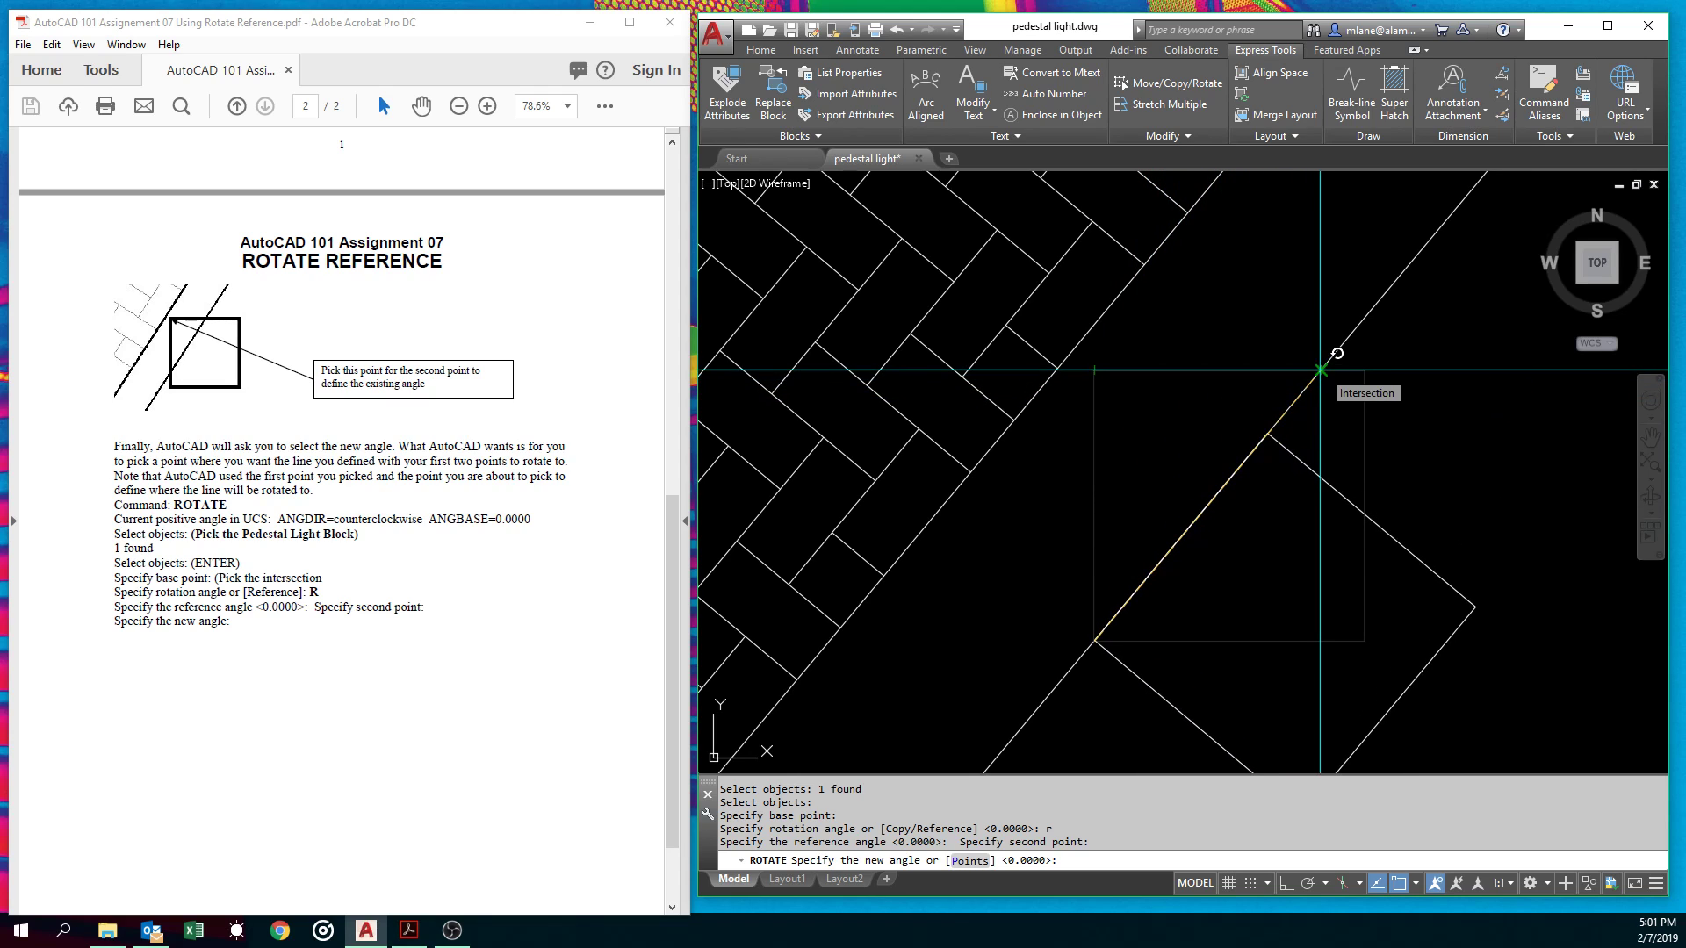
click(1320, 370)
middle_drag(1094, 641, 1092, 541)
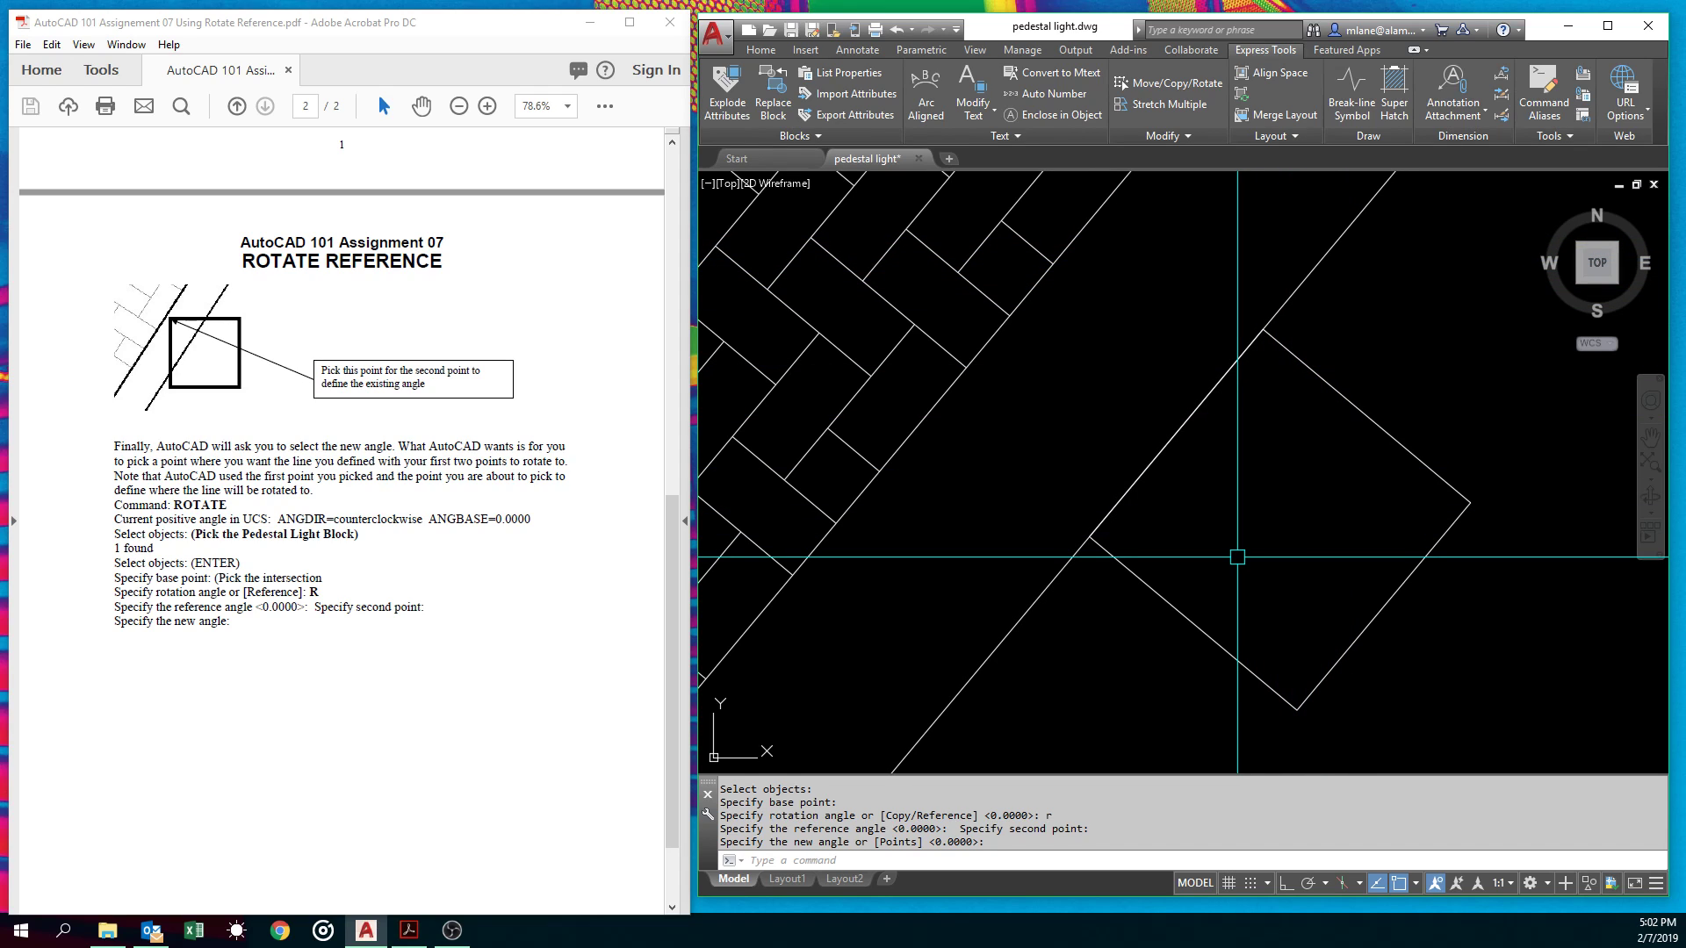
Step: Rotate the entire walkway and both lights about the walkway's lowest corner, using its long edge as reference and 0 as the new angle
scroll(1237, 557, down, 6)
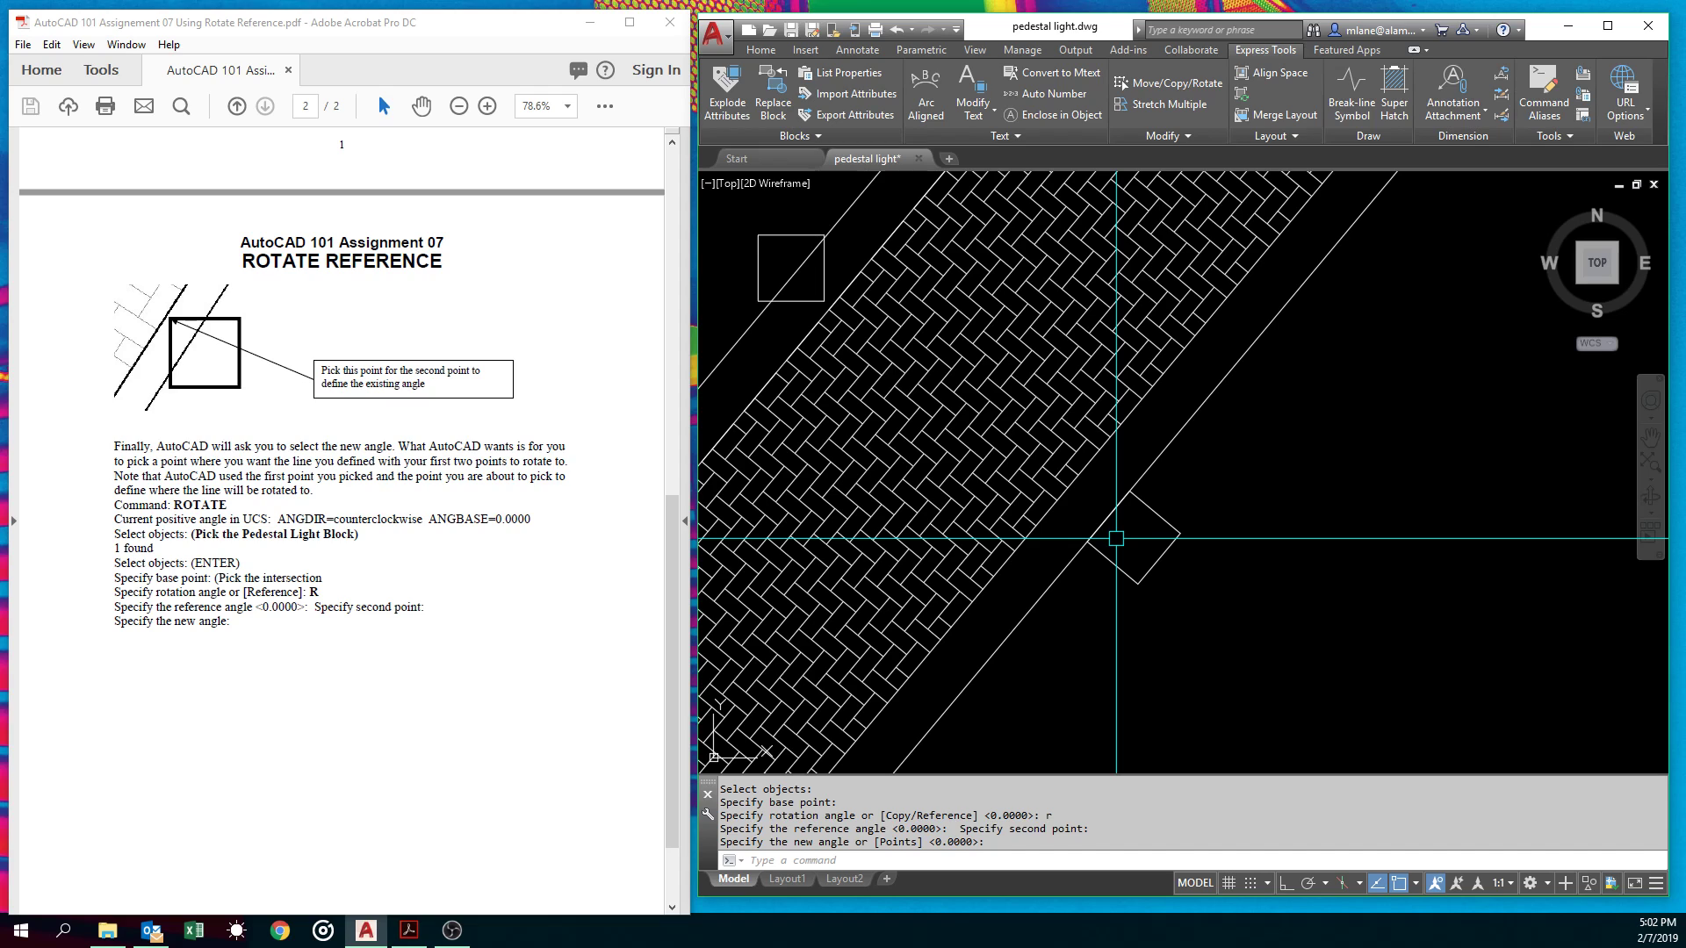
scroll(1116, 538, down, 2)
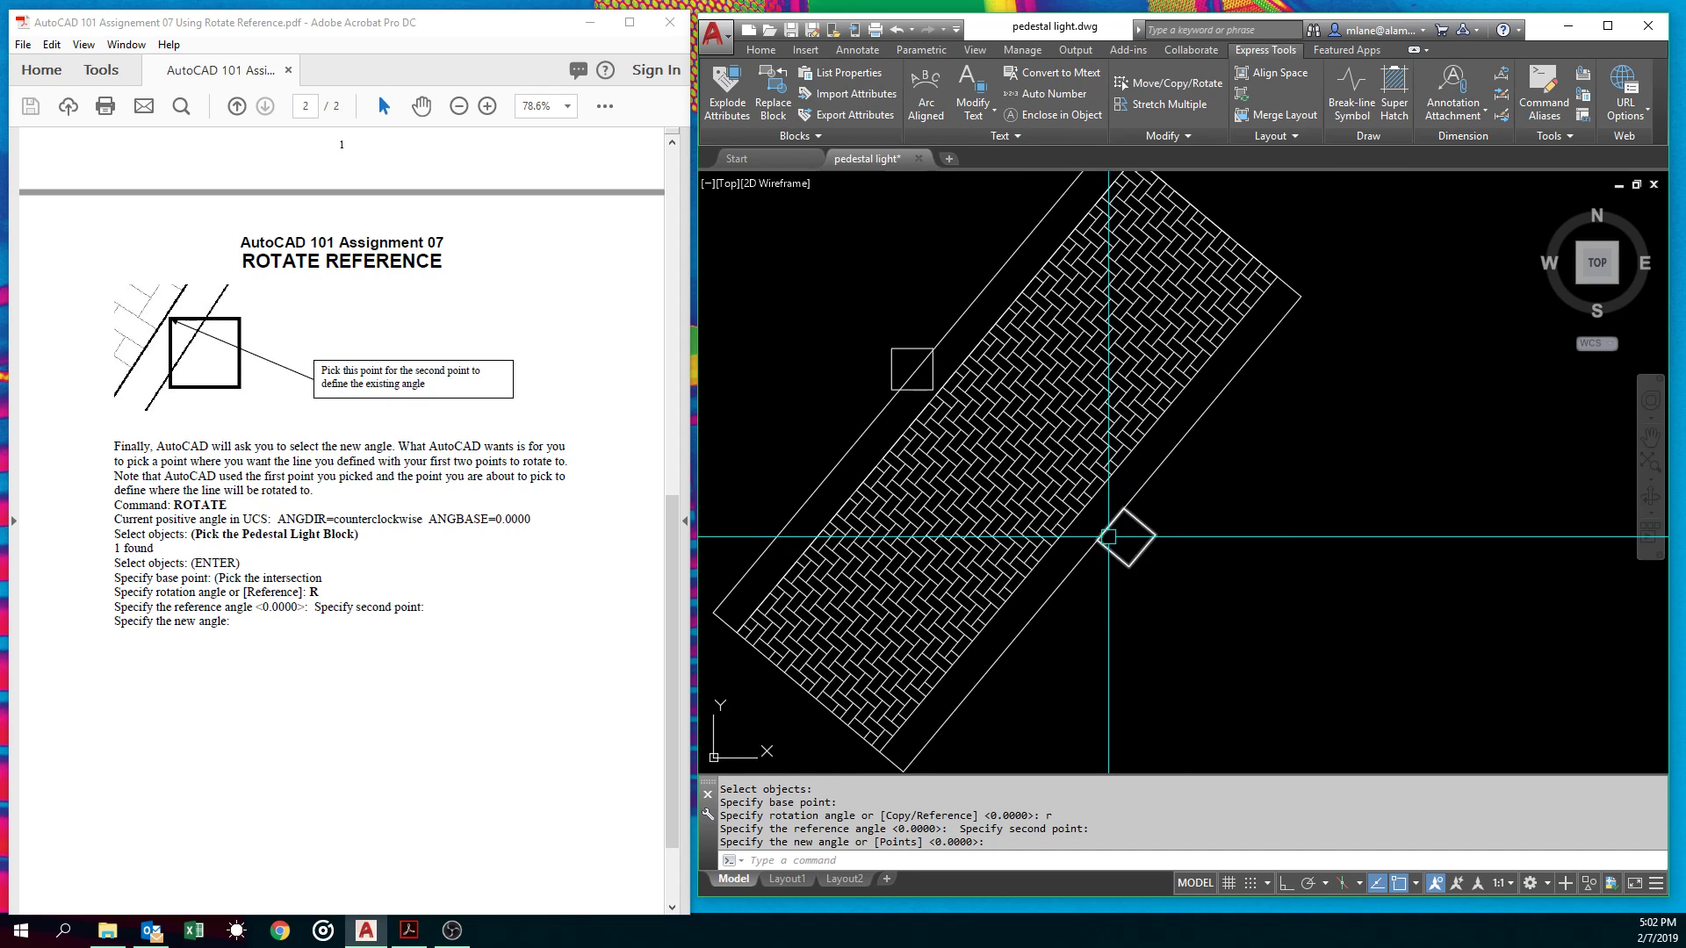
scroll(1179, 594, down, 2)
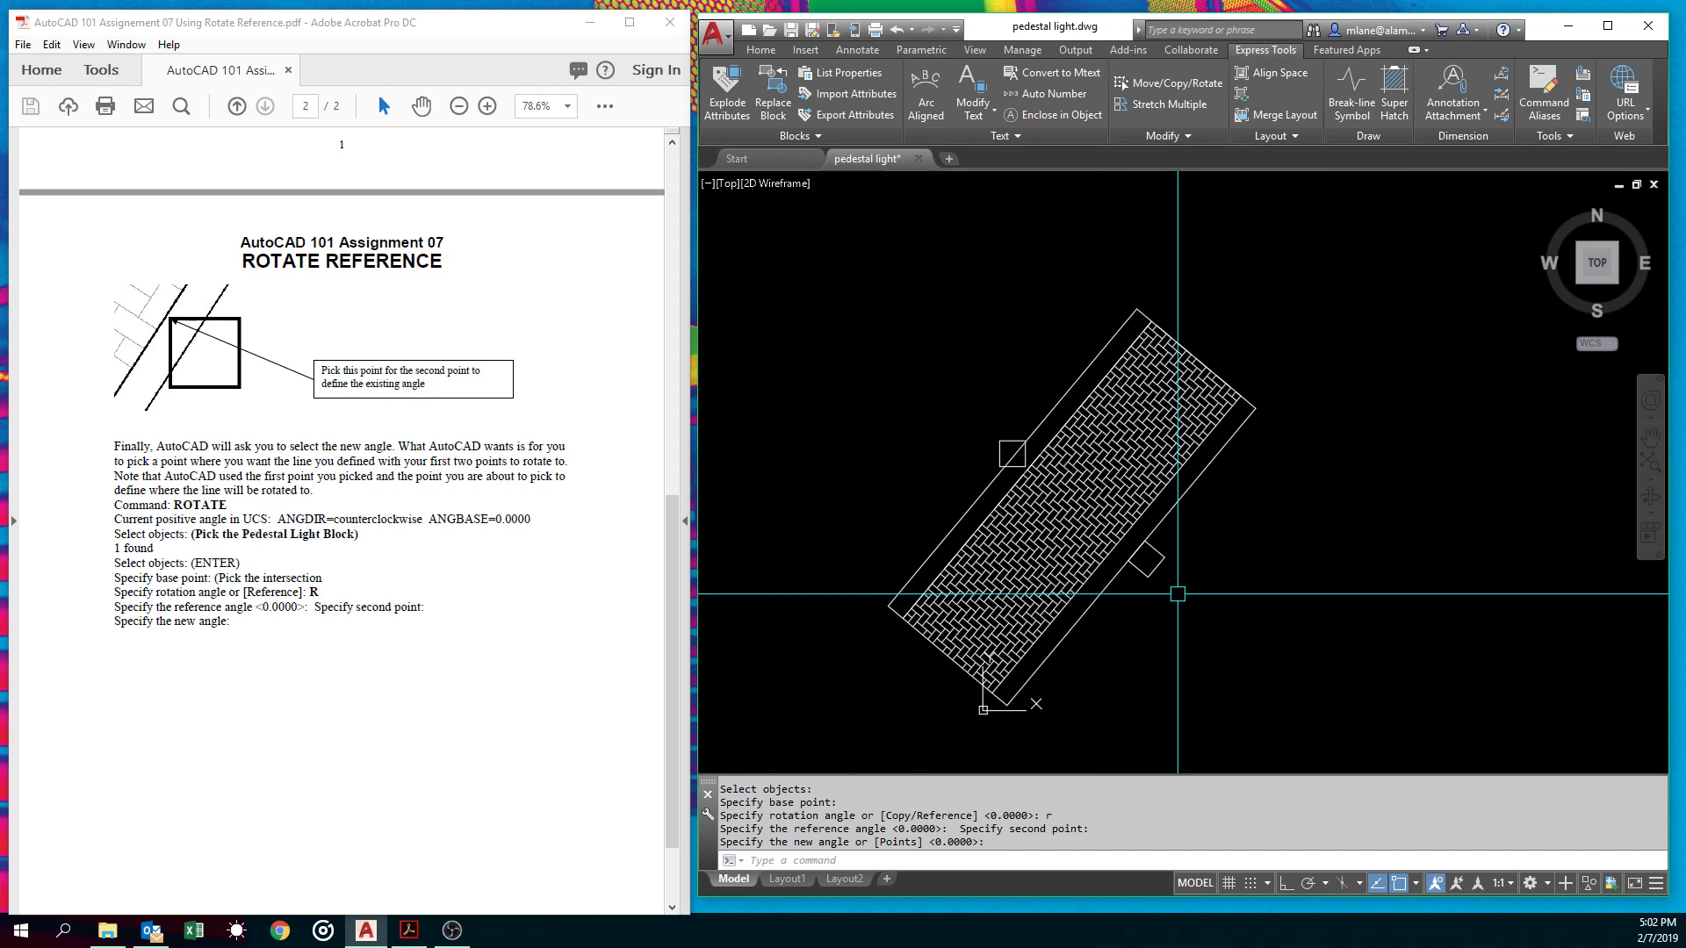
click(1164, 598)
text(ro)
key(Return)
click(1301, 296)
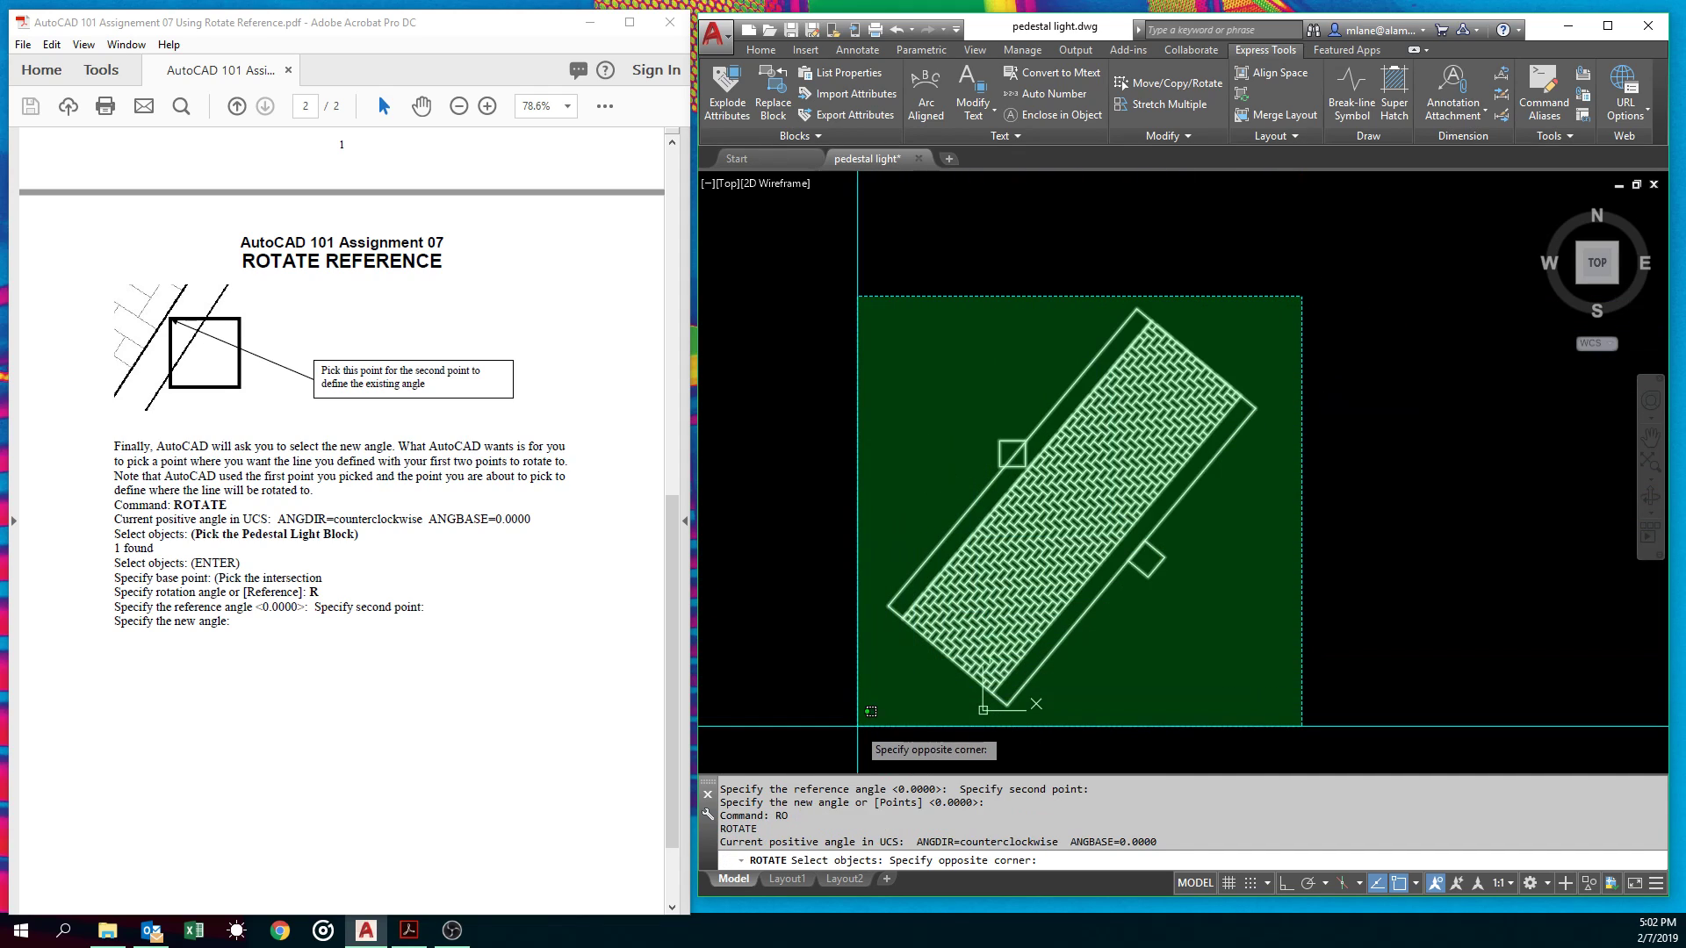
click(858, 725)
key(Return)
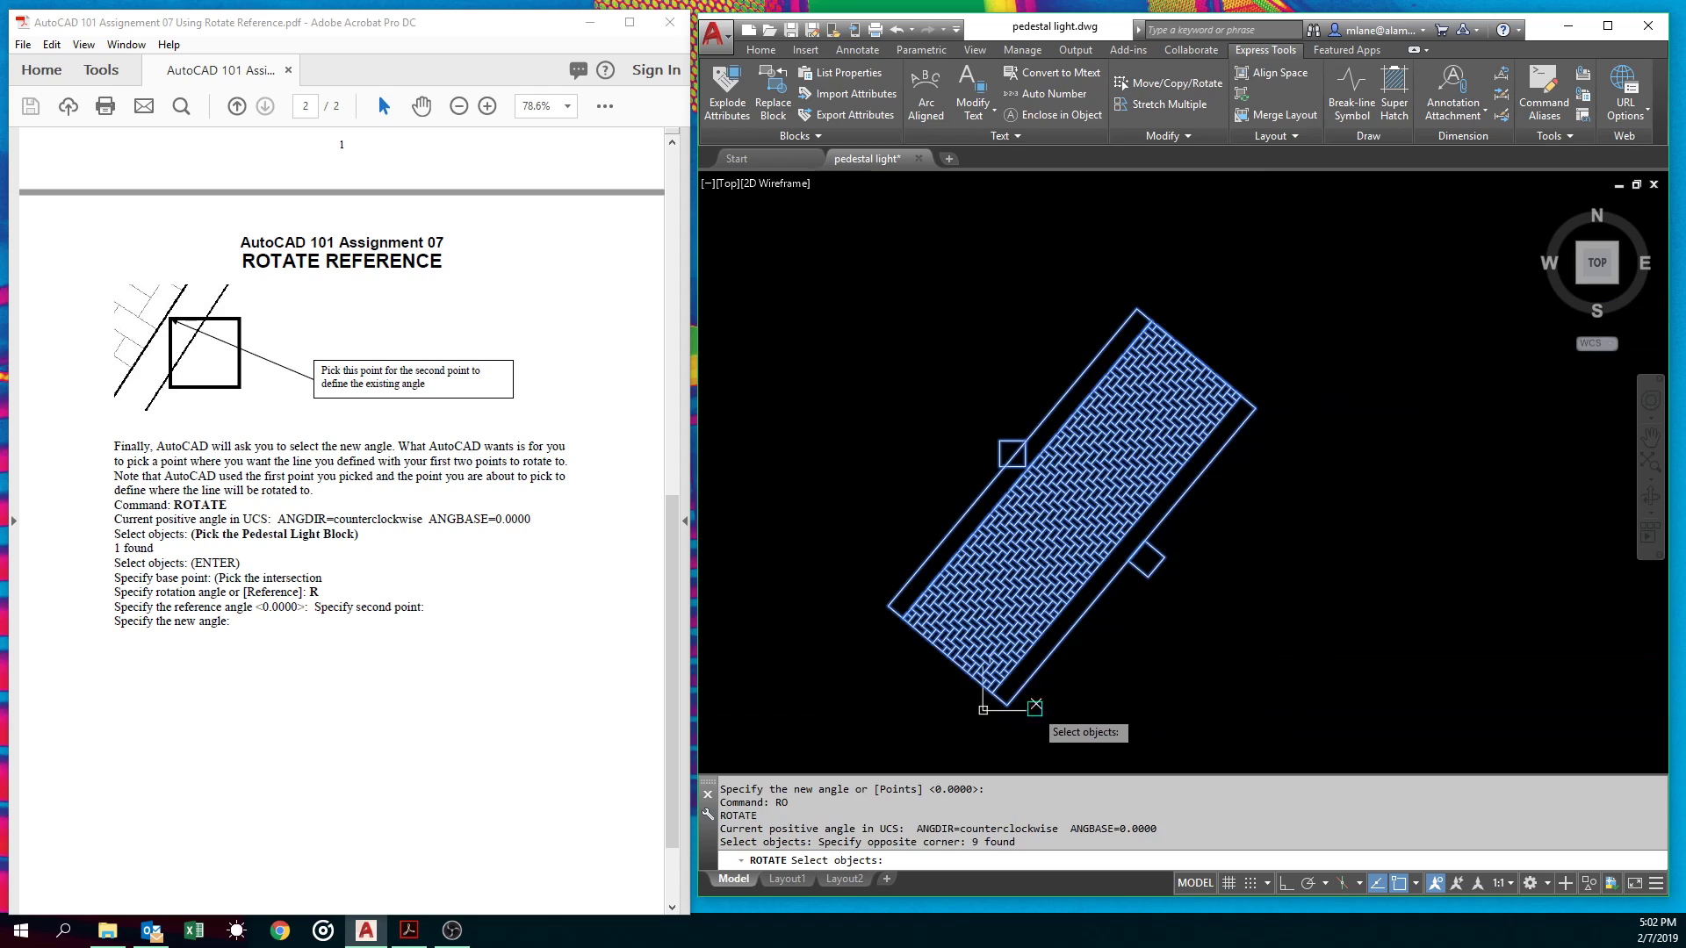
click(1007, 705)
text(r)
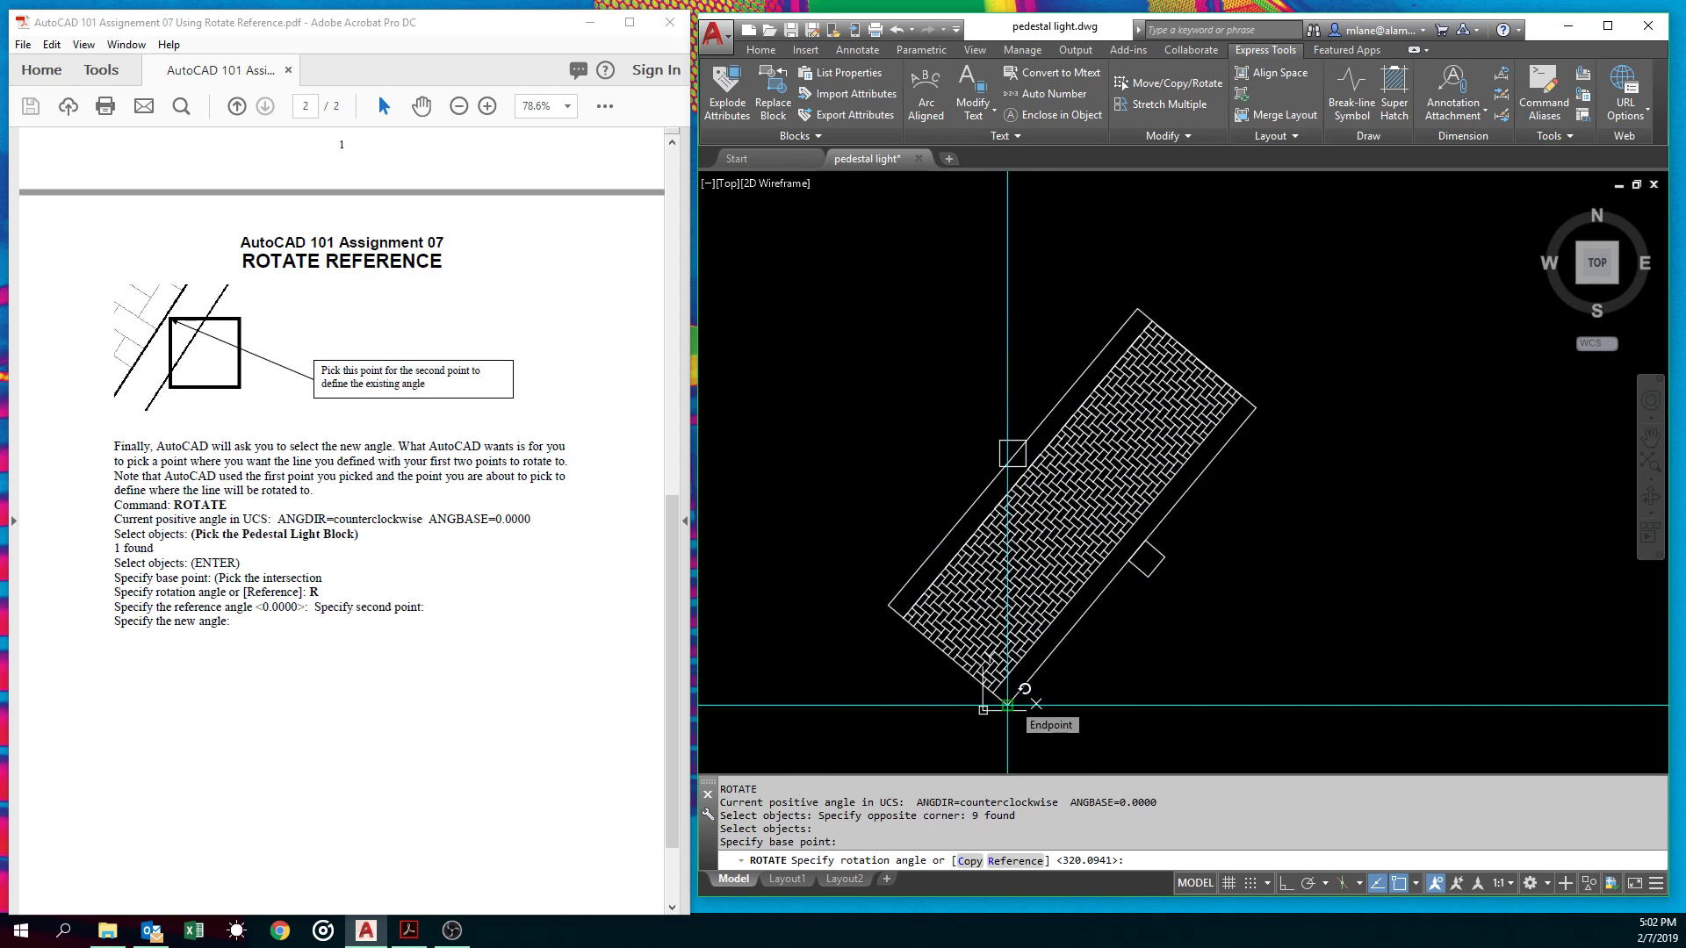
key(Return)
click(1007, 705)
click(1255, 408)
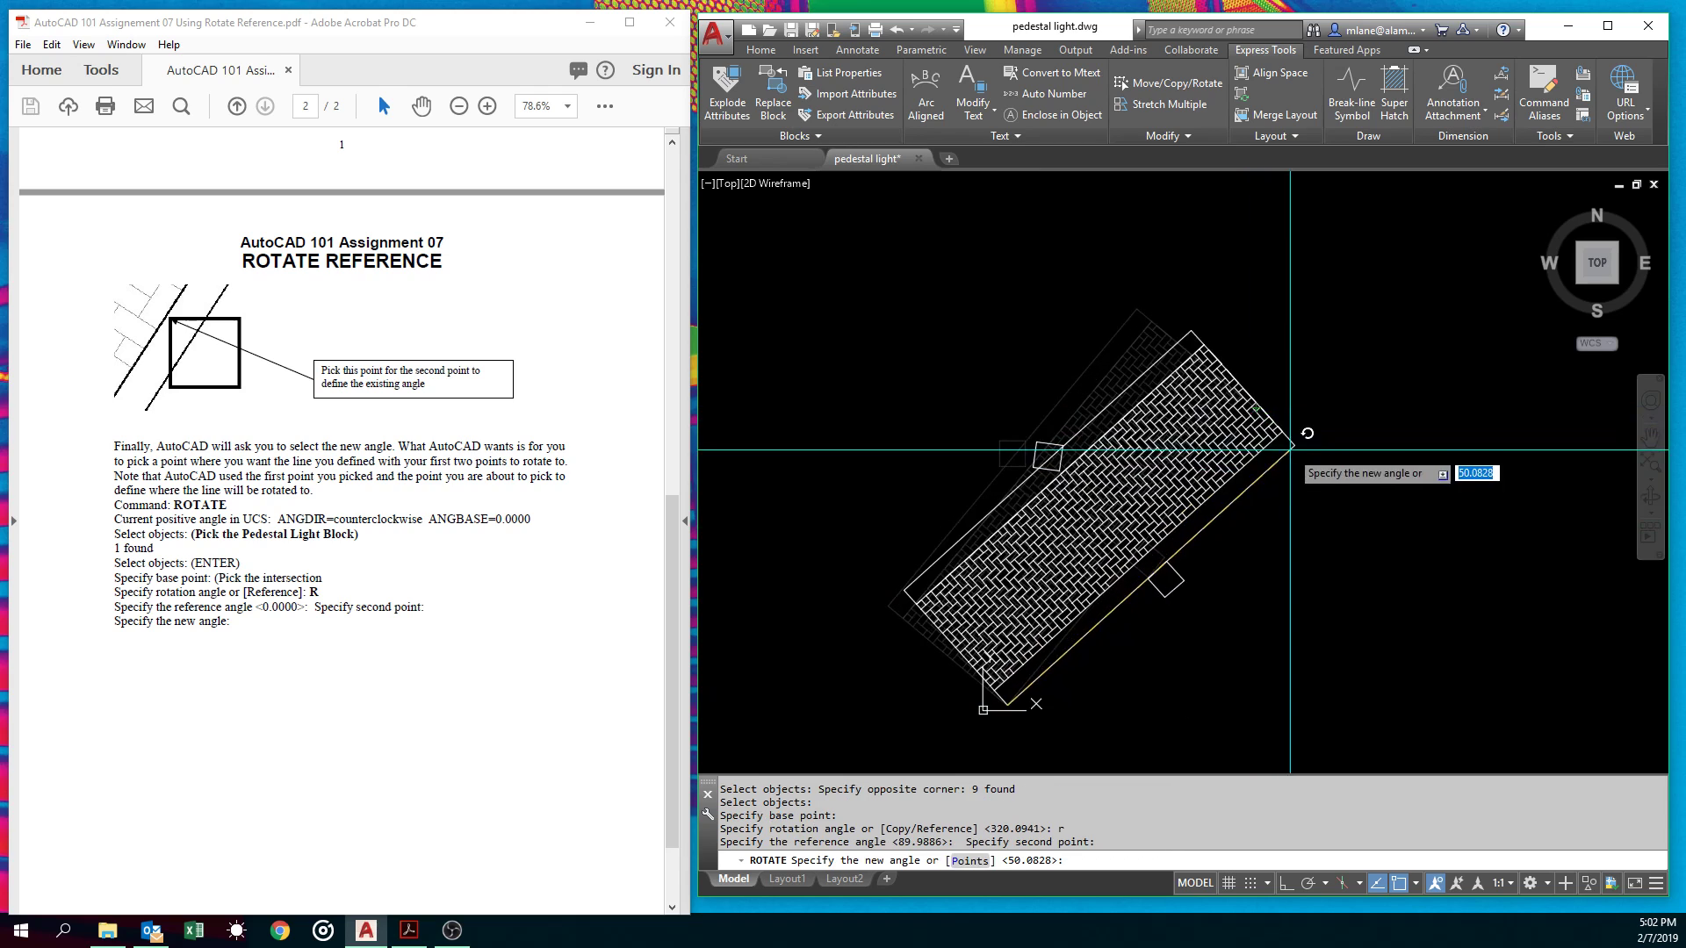
text(0)
key(Return)
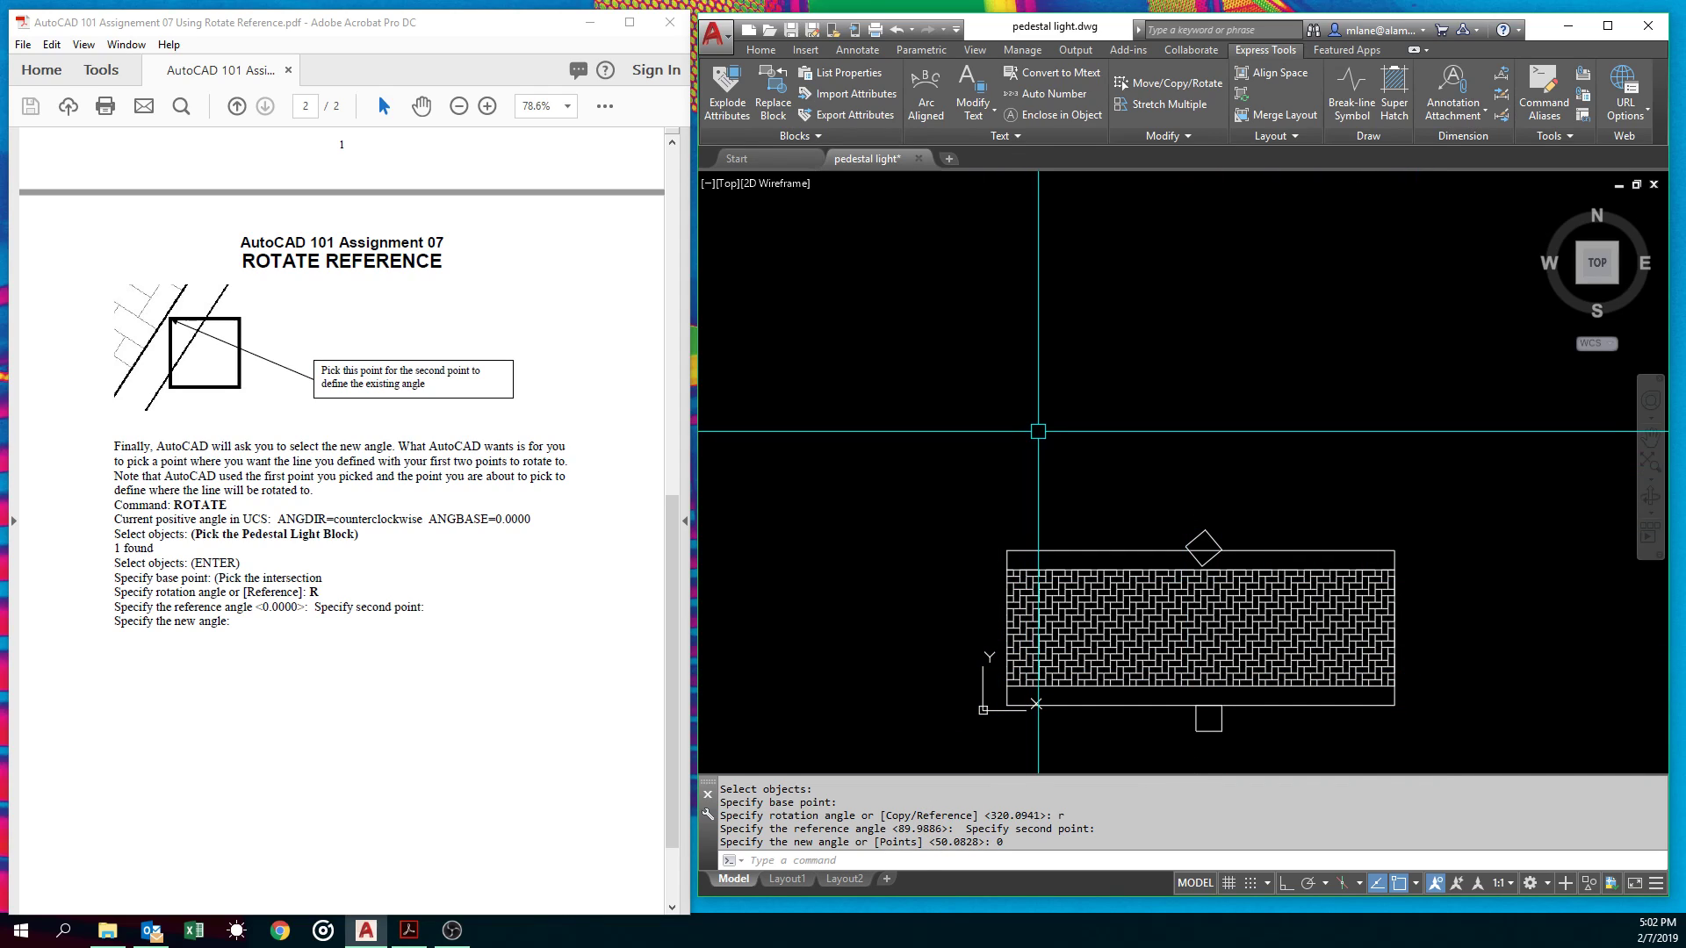
Step: Undo the rotation of the whole walkway
text(u)
key(Return)
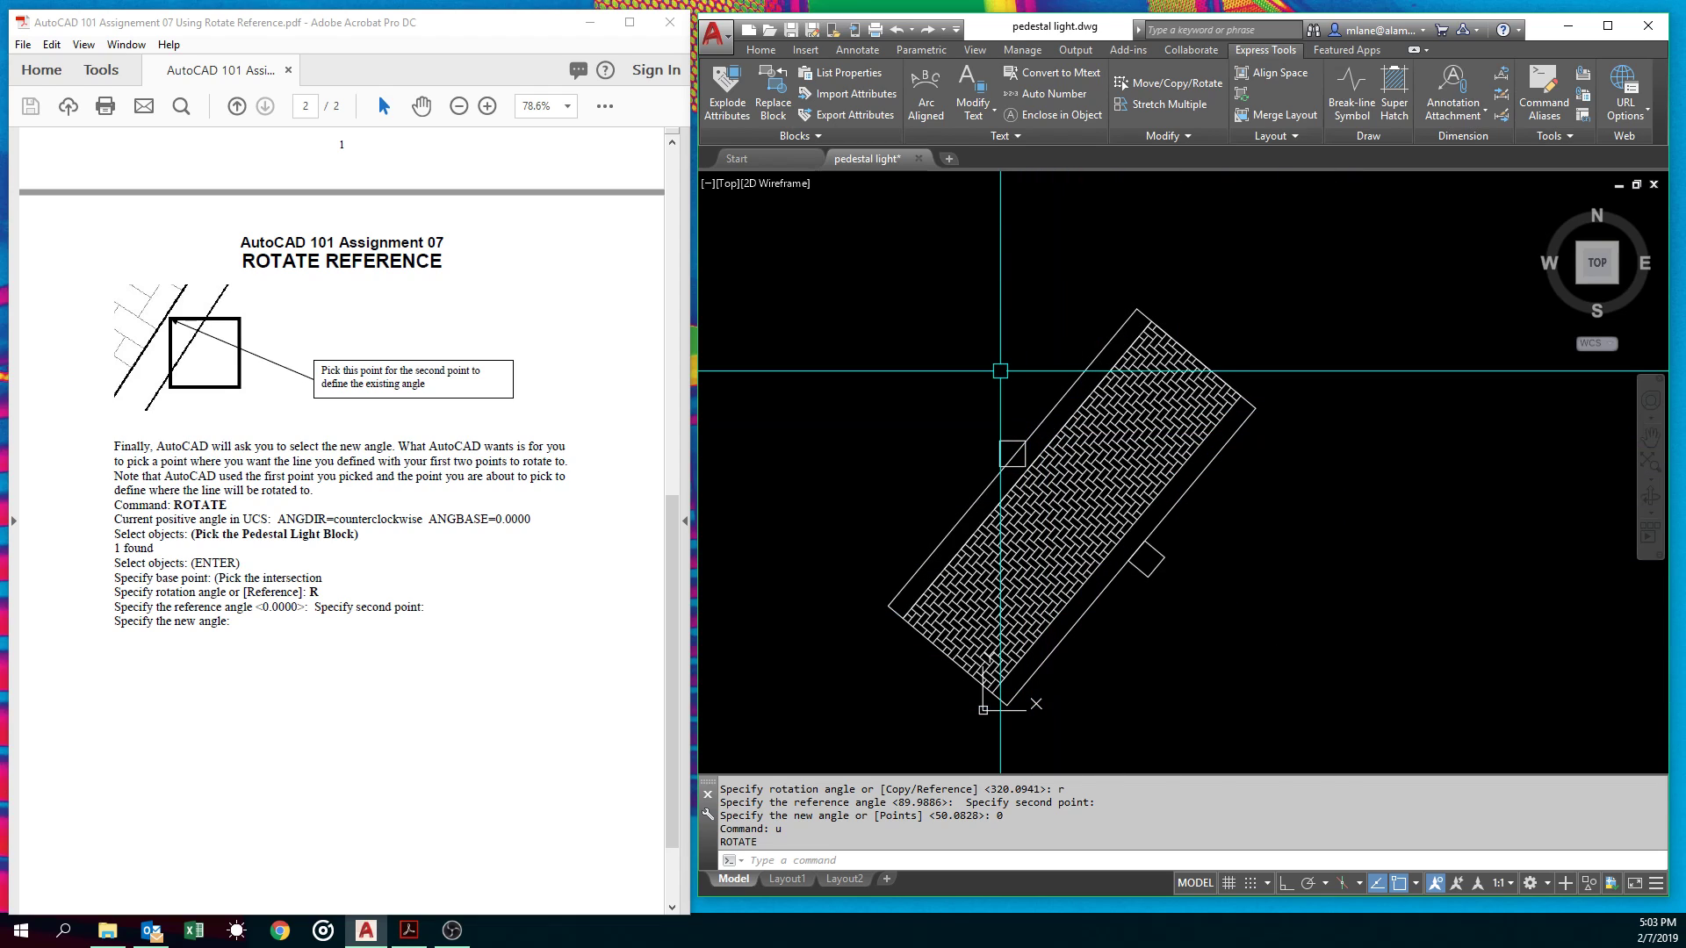
Step: Close the pedestal light drawing without saving it and open carblocks.dwg from the Assignment 07 material folder
click(918, 158)
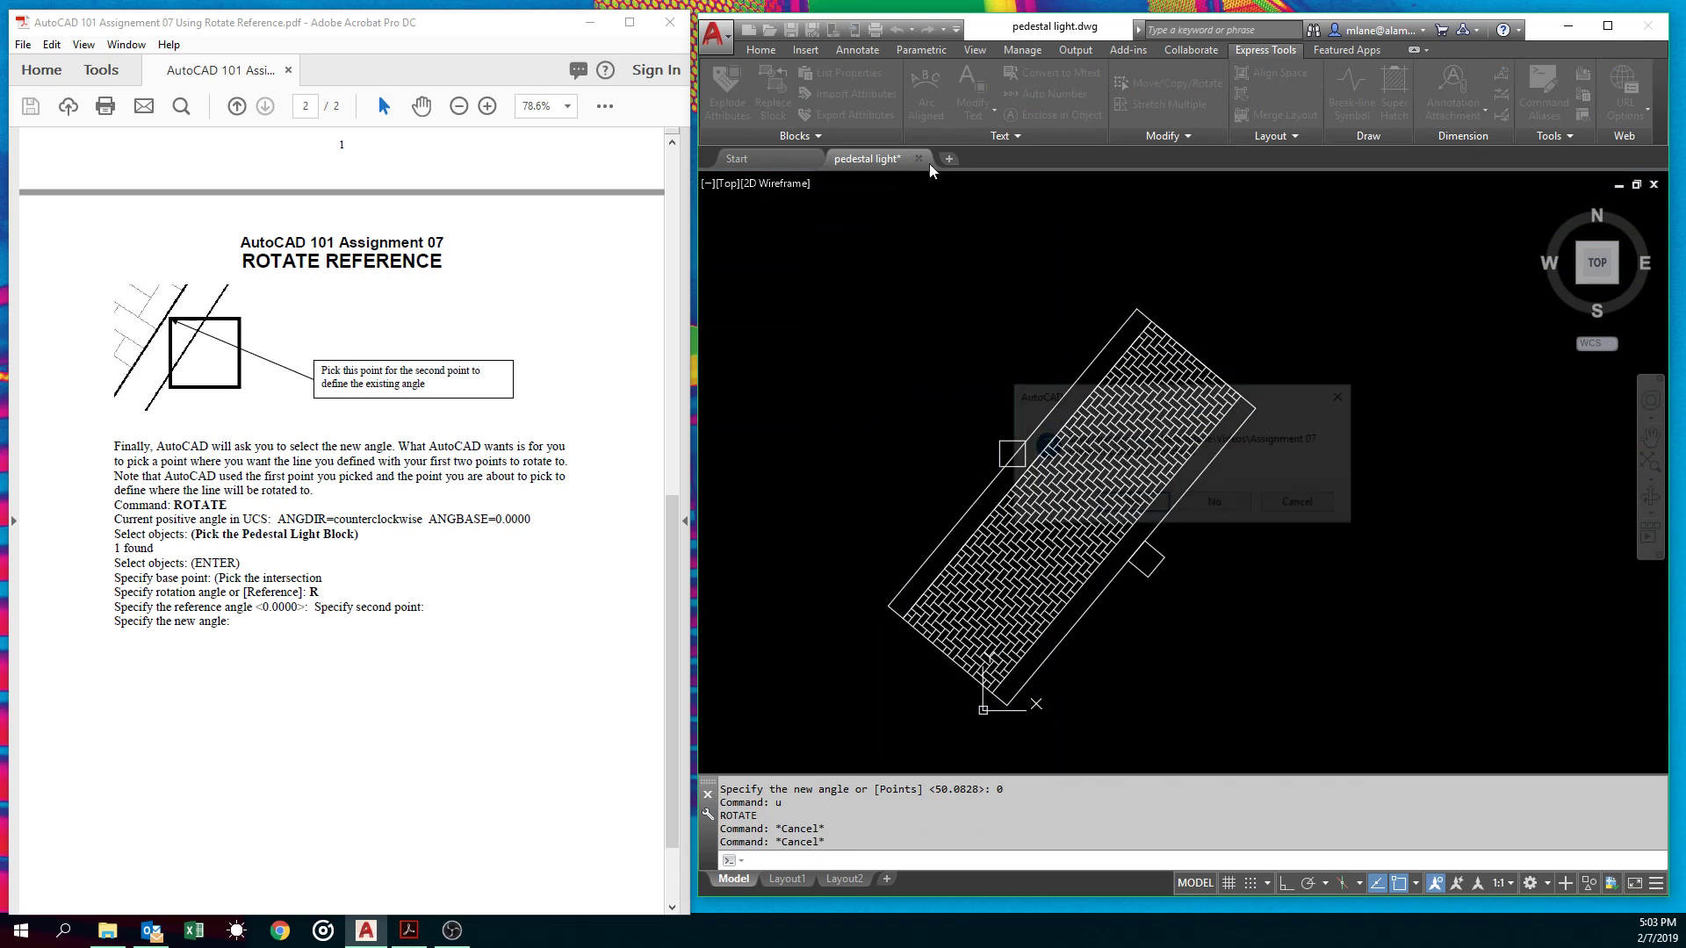
click(1229, 506)
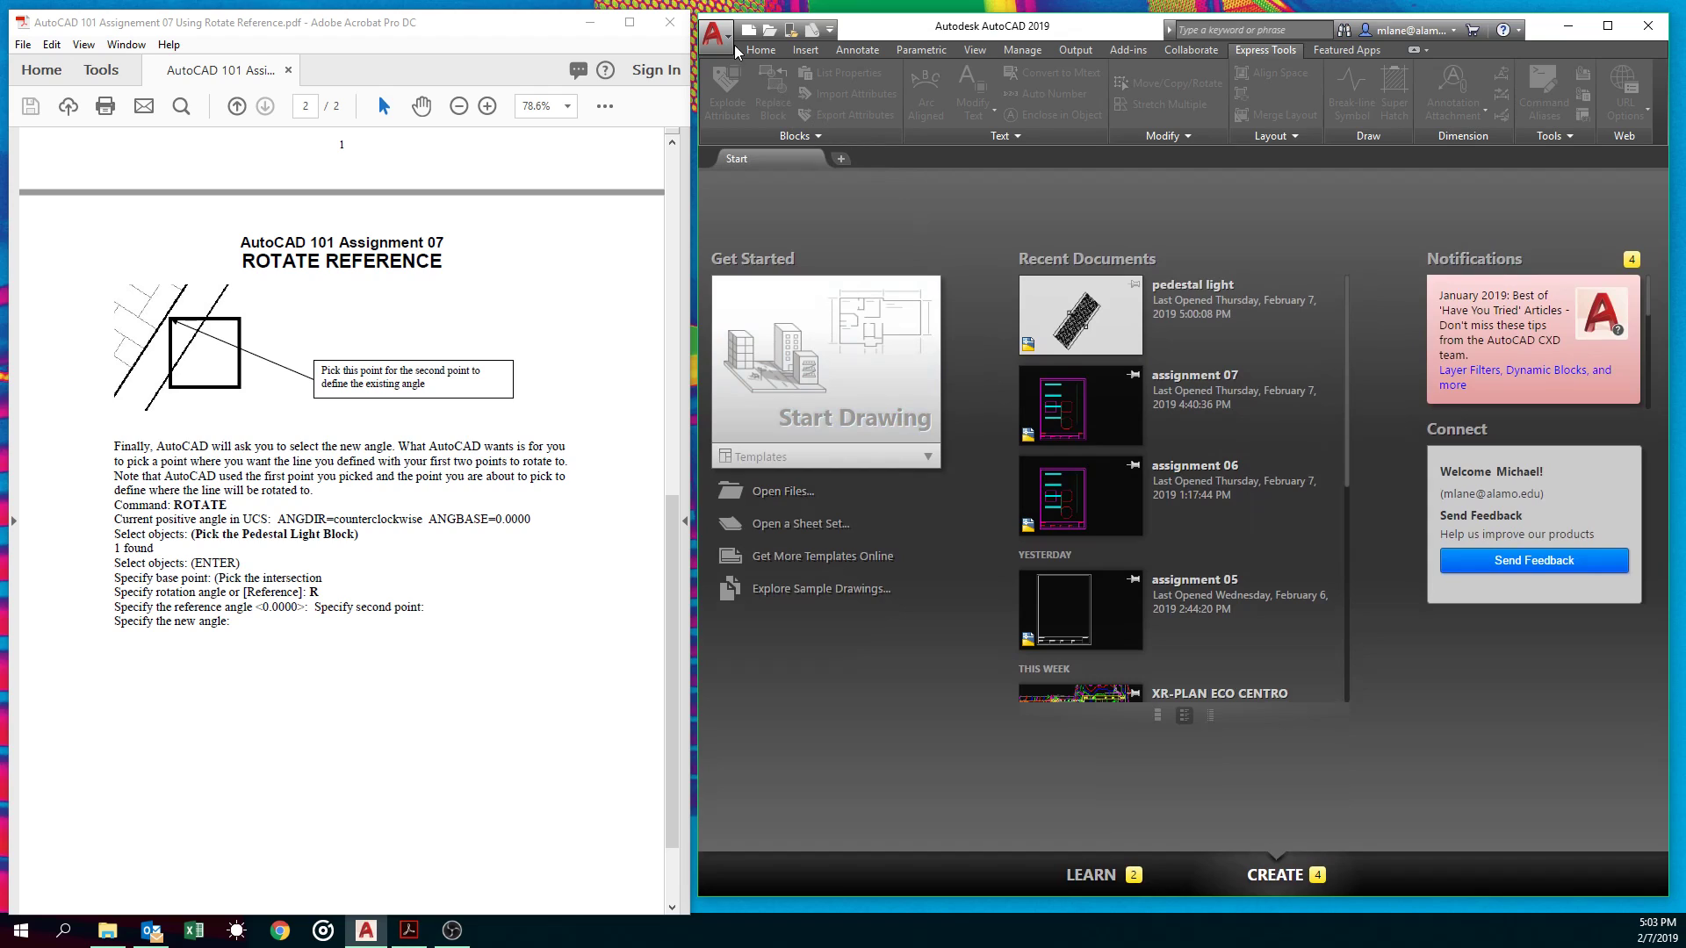
click(728, 35)
mouse_move(760, 167)
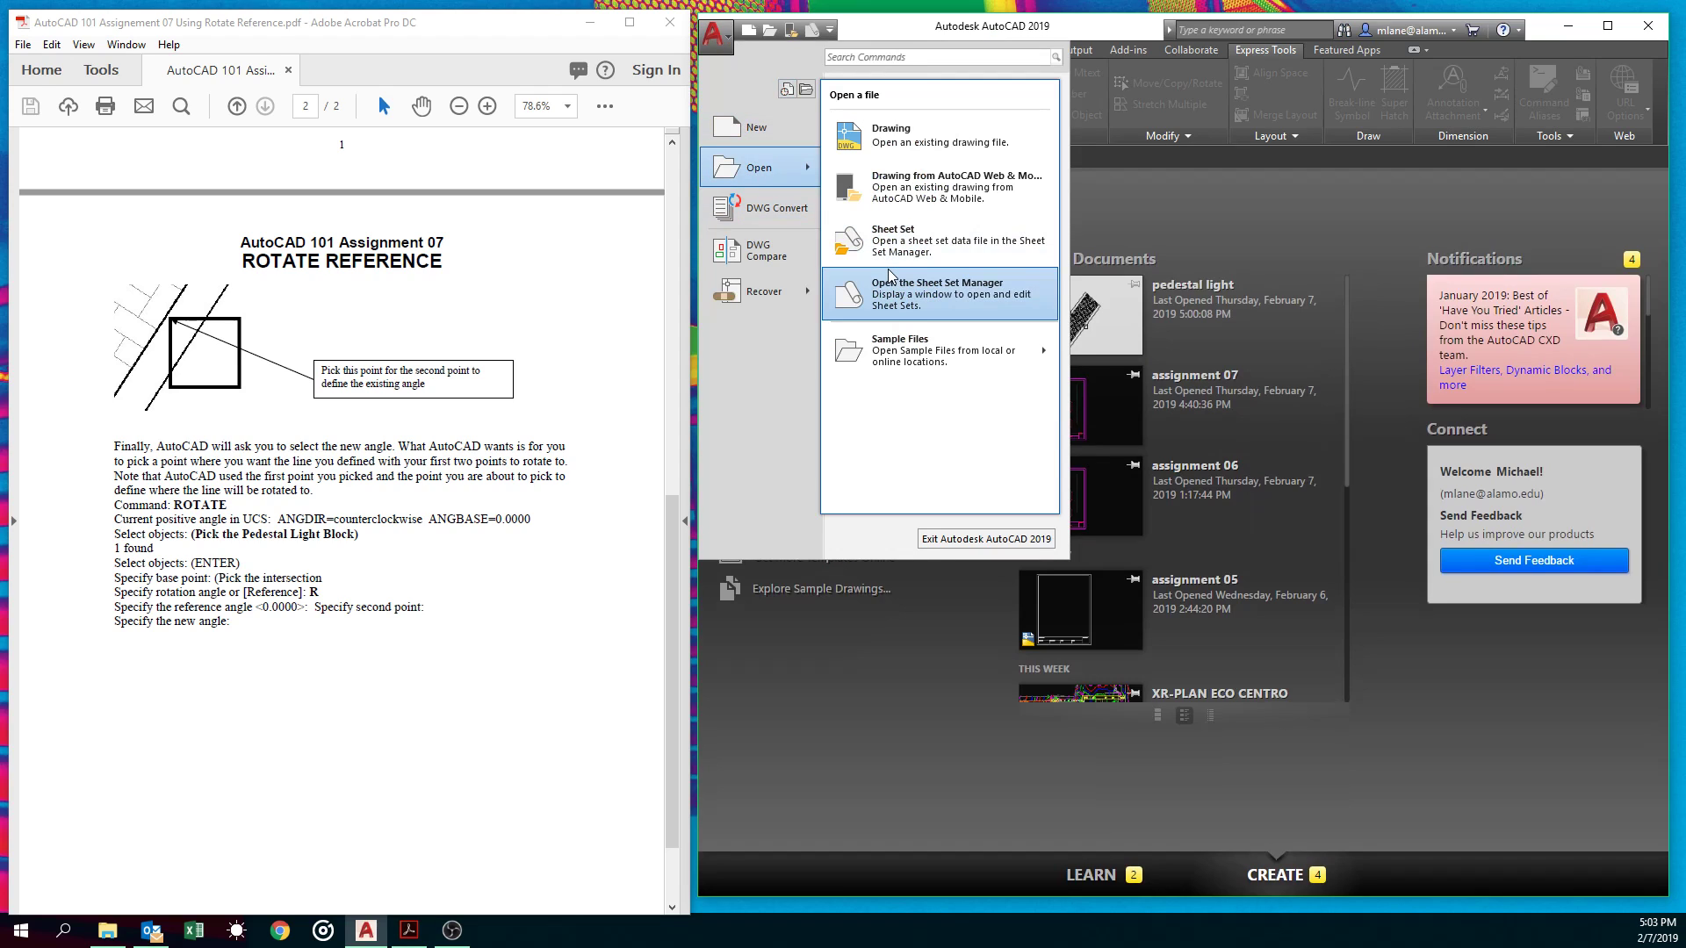
click(889, 140)
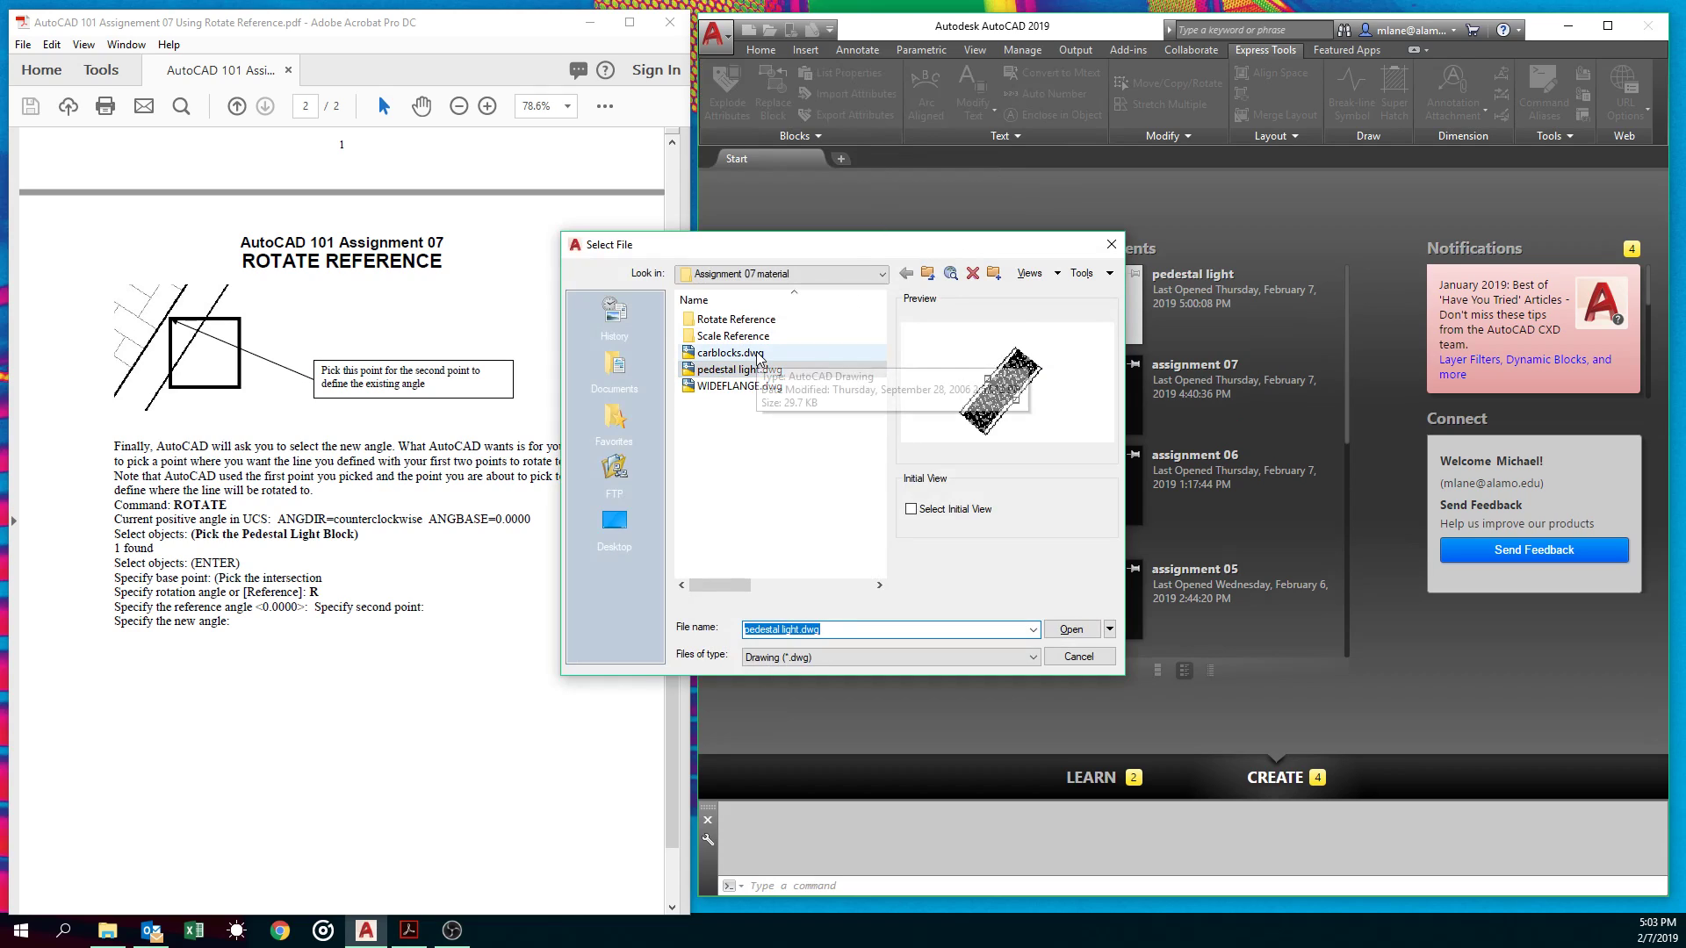
click(756, 386)
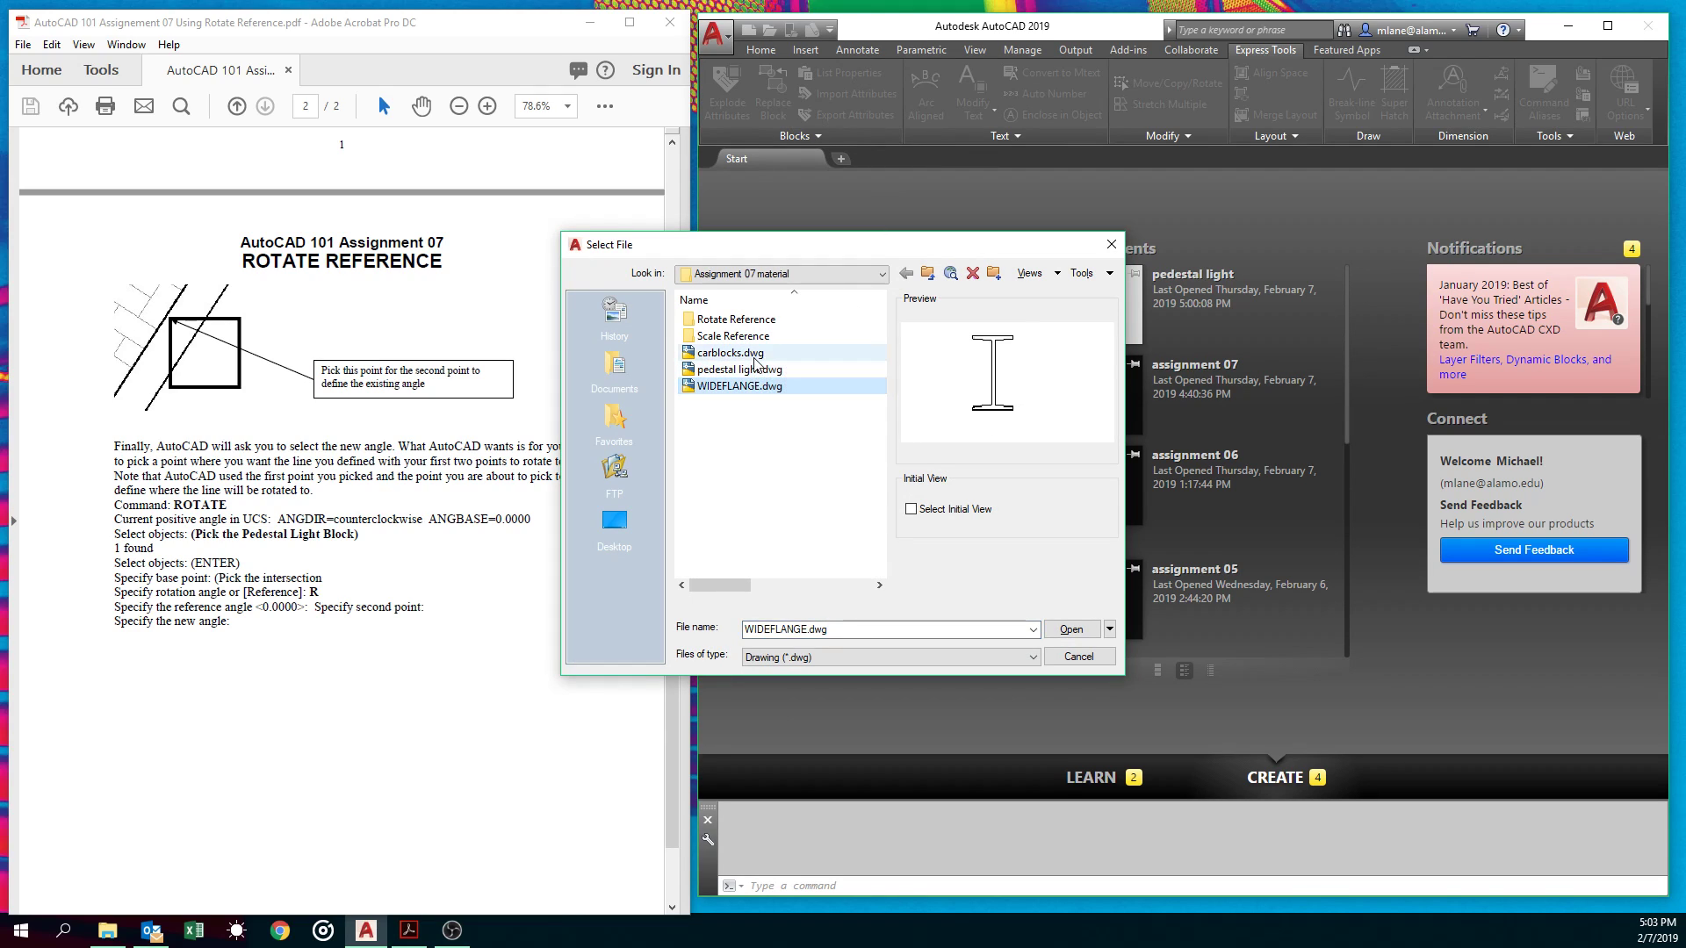
click(755, 357)
click(1062, 631)
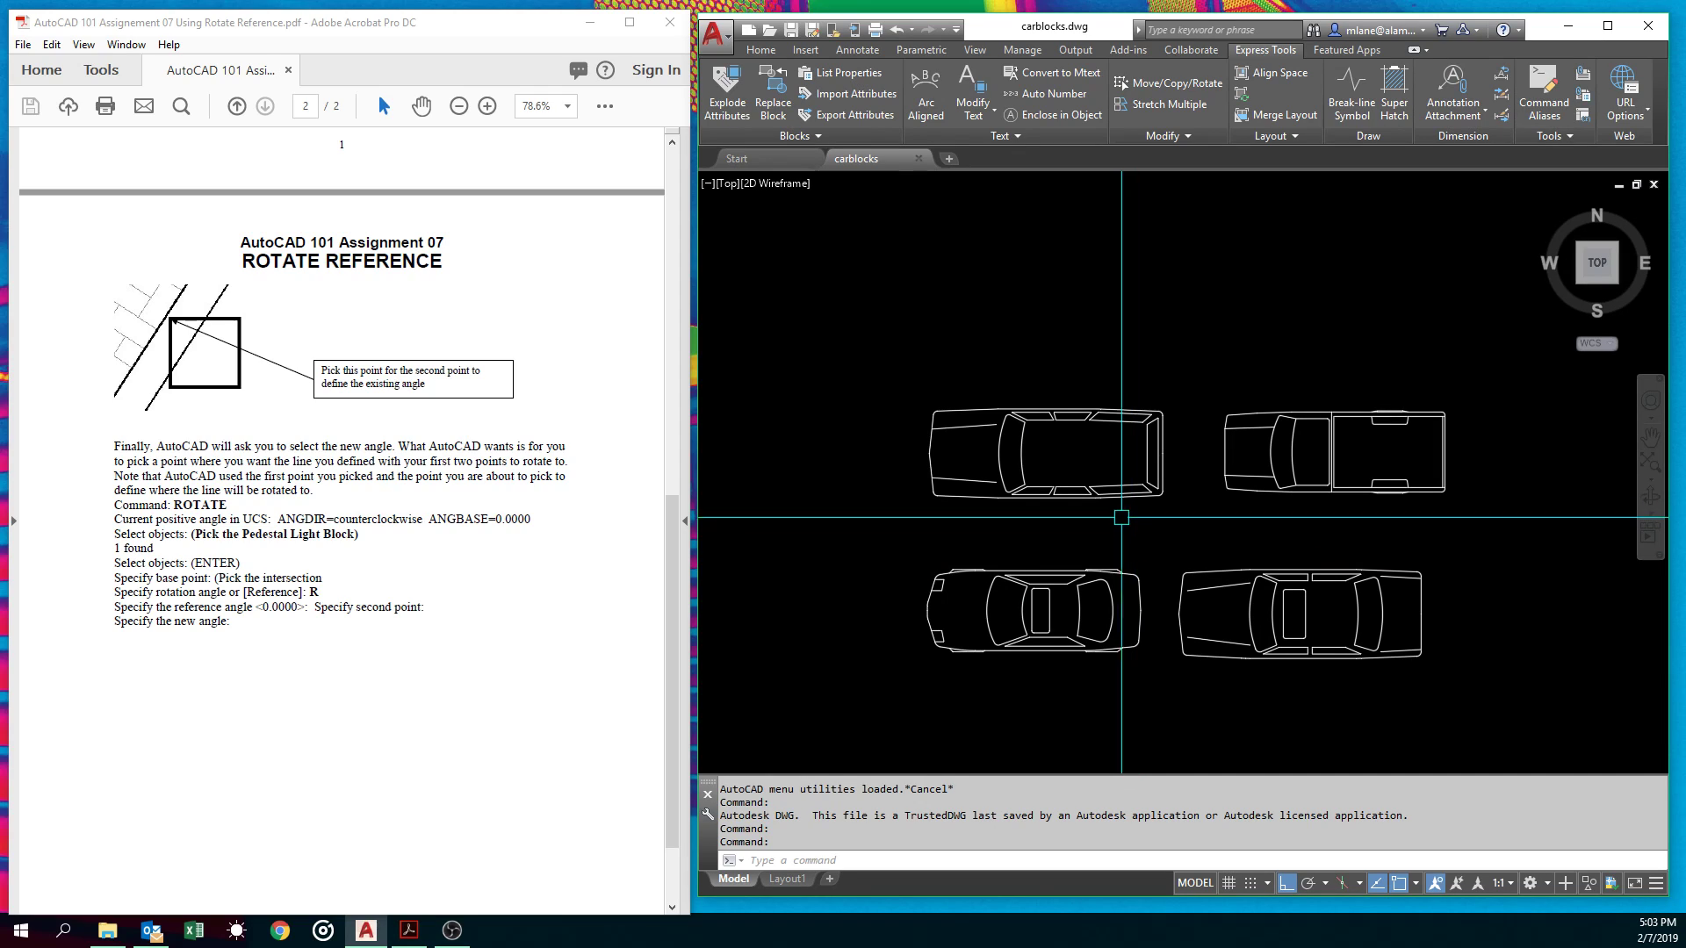
Step: Explode the station wagon block above the sedan with the sunroof
text(x)
key(Return)
click(1122, 504)
key(Return)
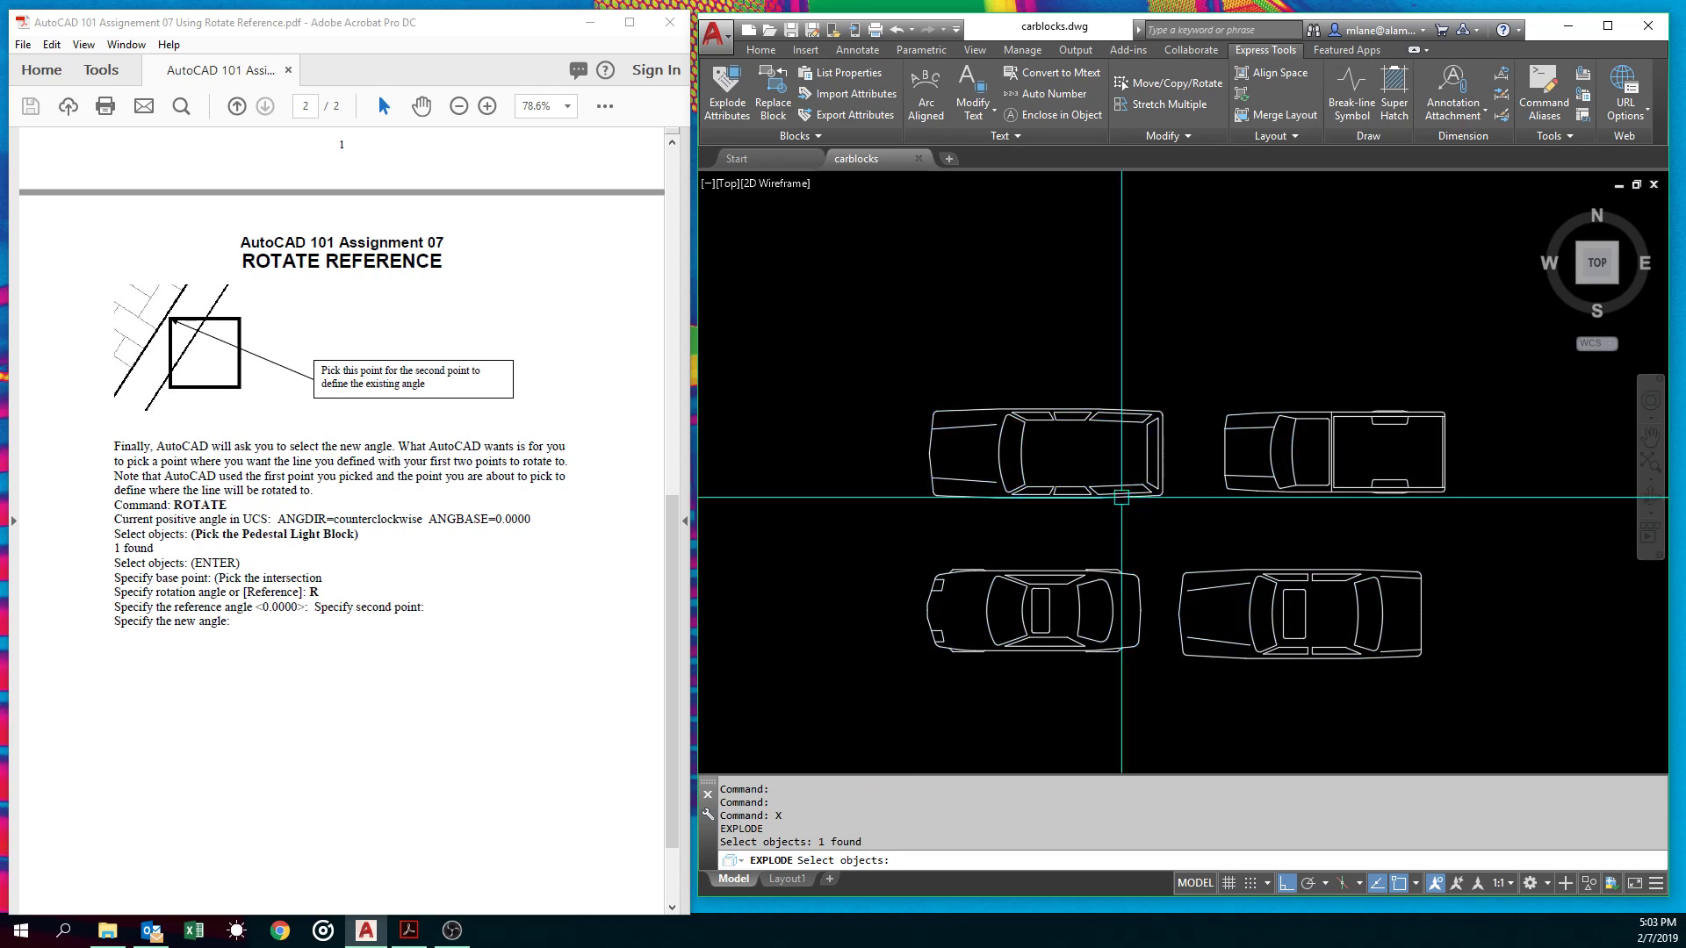
Step: Rotate the station wagon about its rear midpoint using Reference, with the rear-to-front centerline as reference and 30 as the new angle
text(ro)
key(Return)
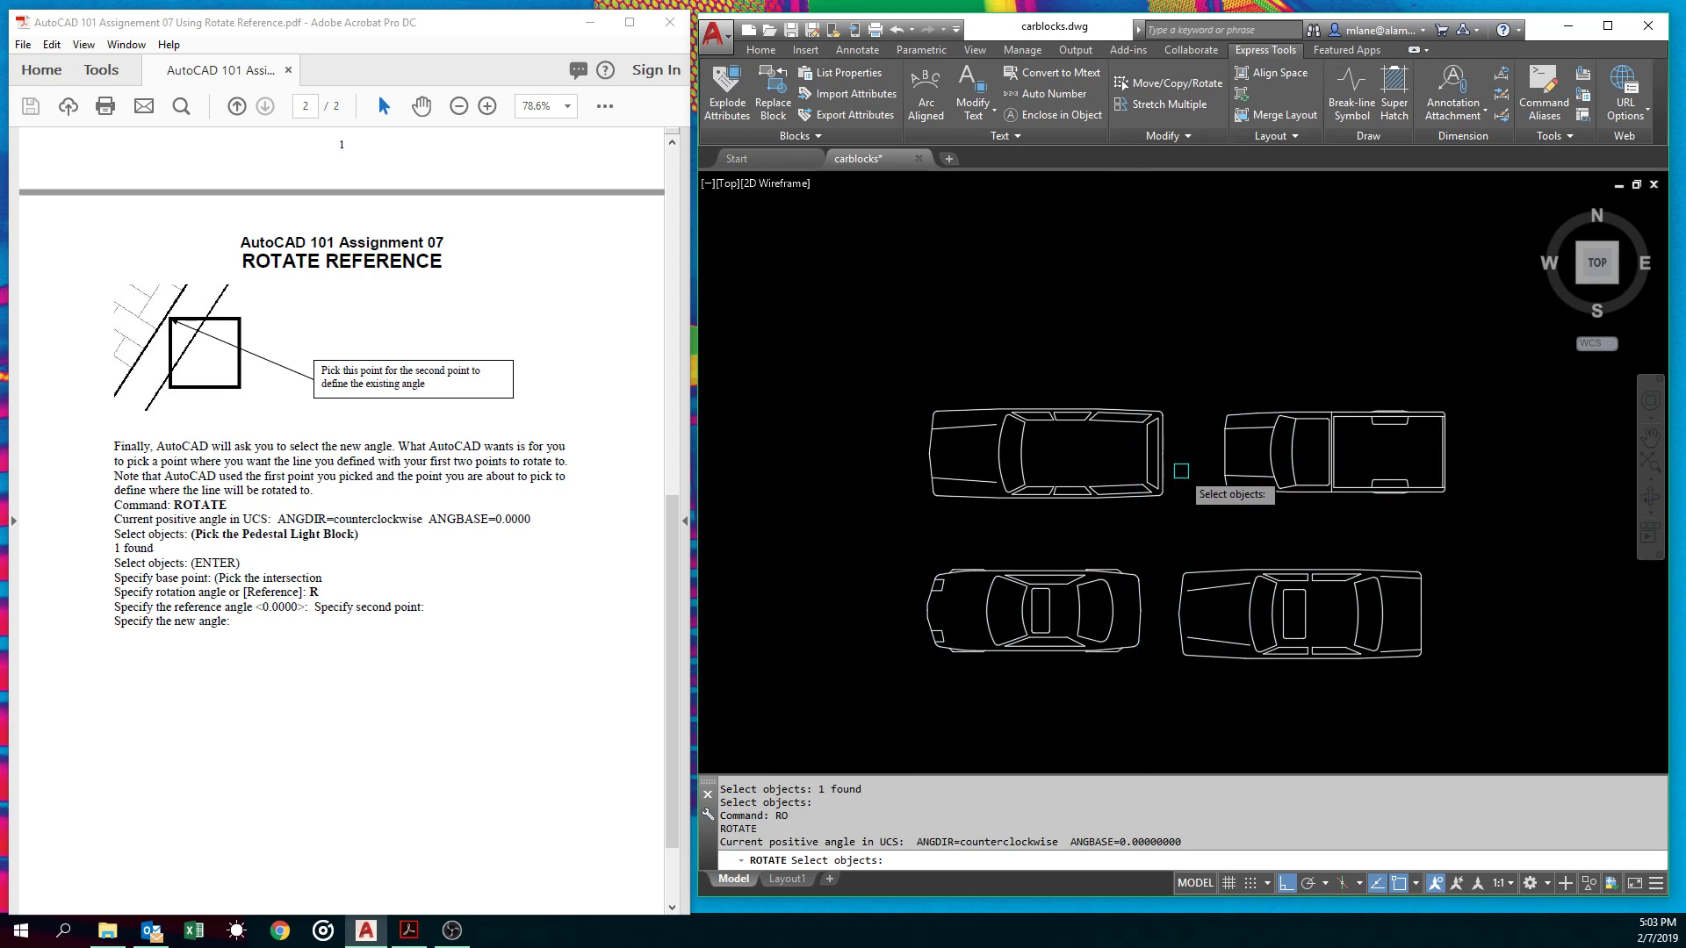
click(1164, 452)
key(Return)
click(1163, 453)
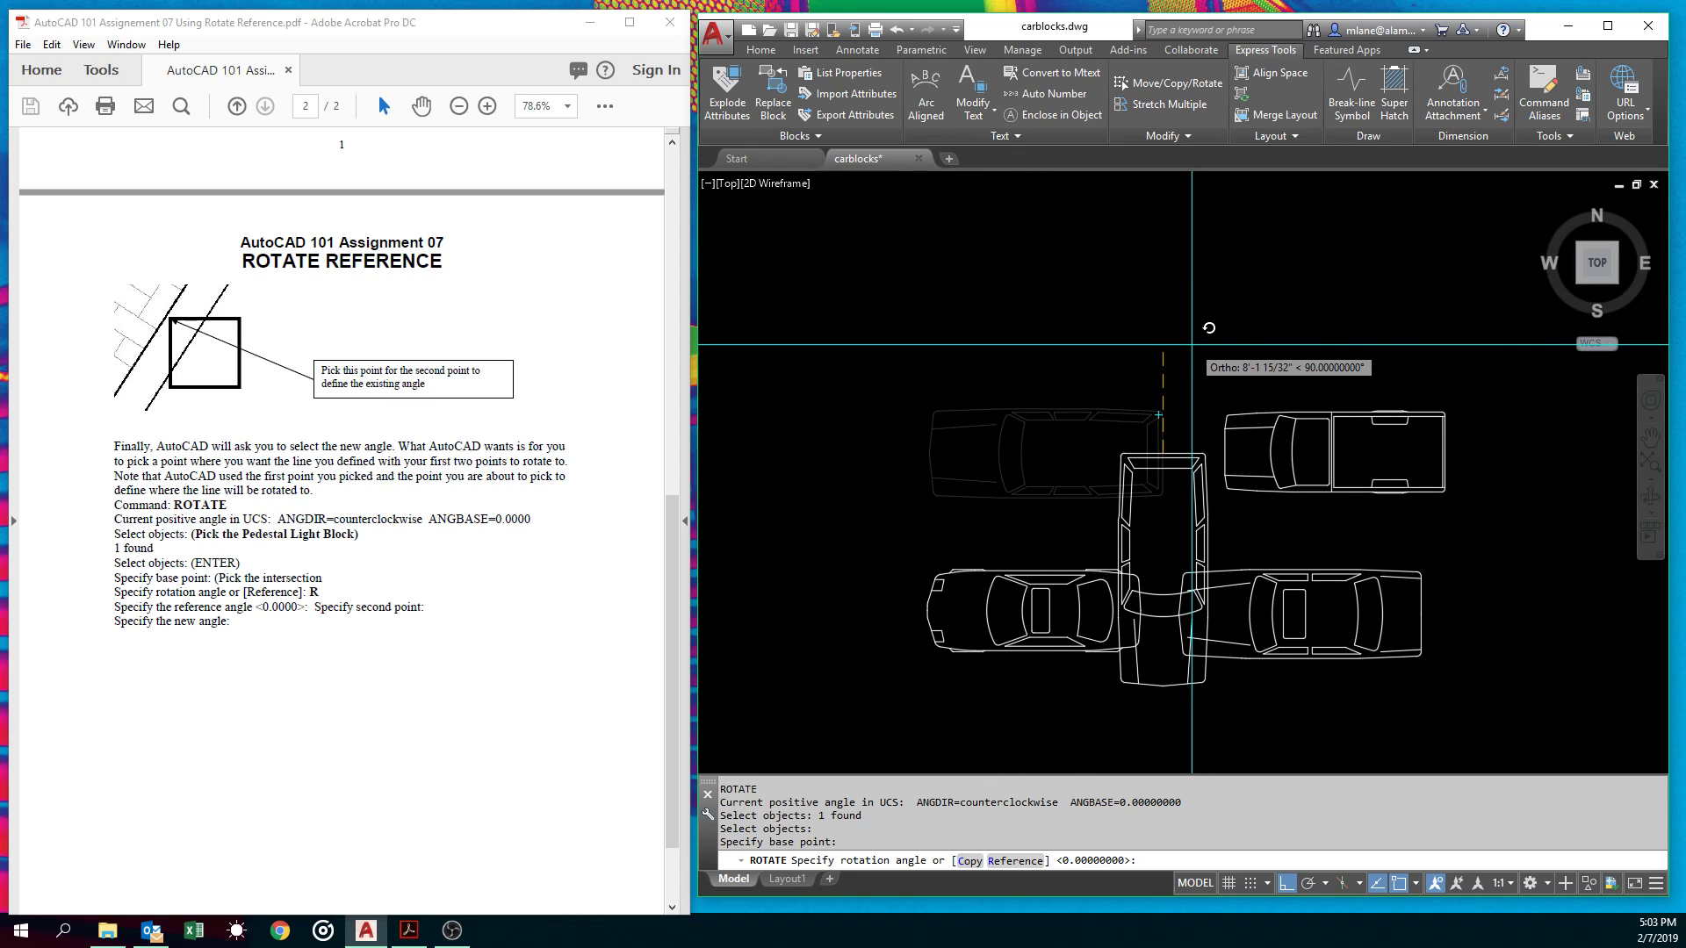
text(r)
key(Return)
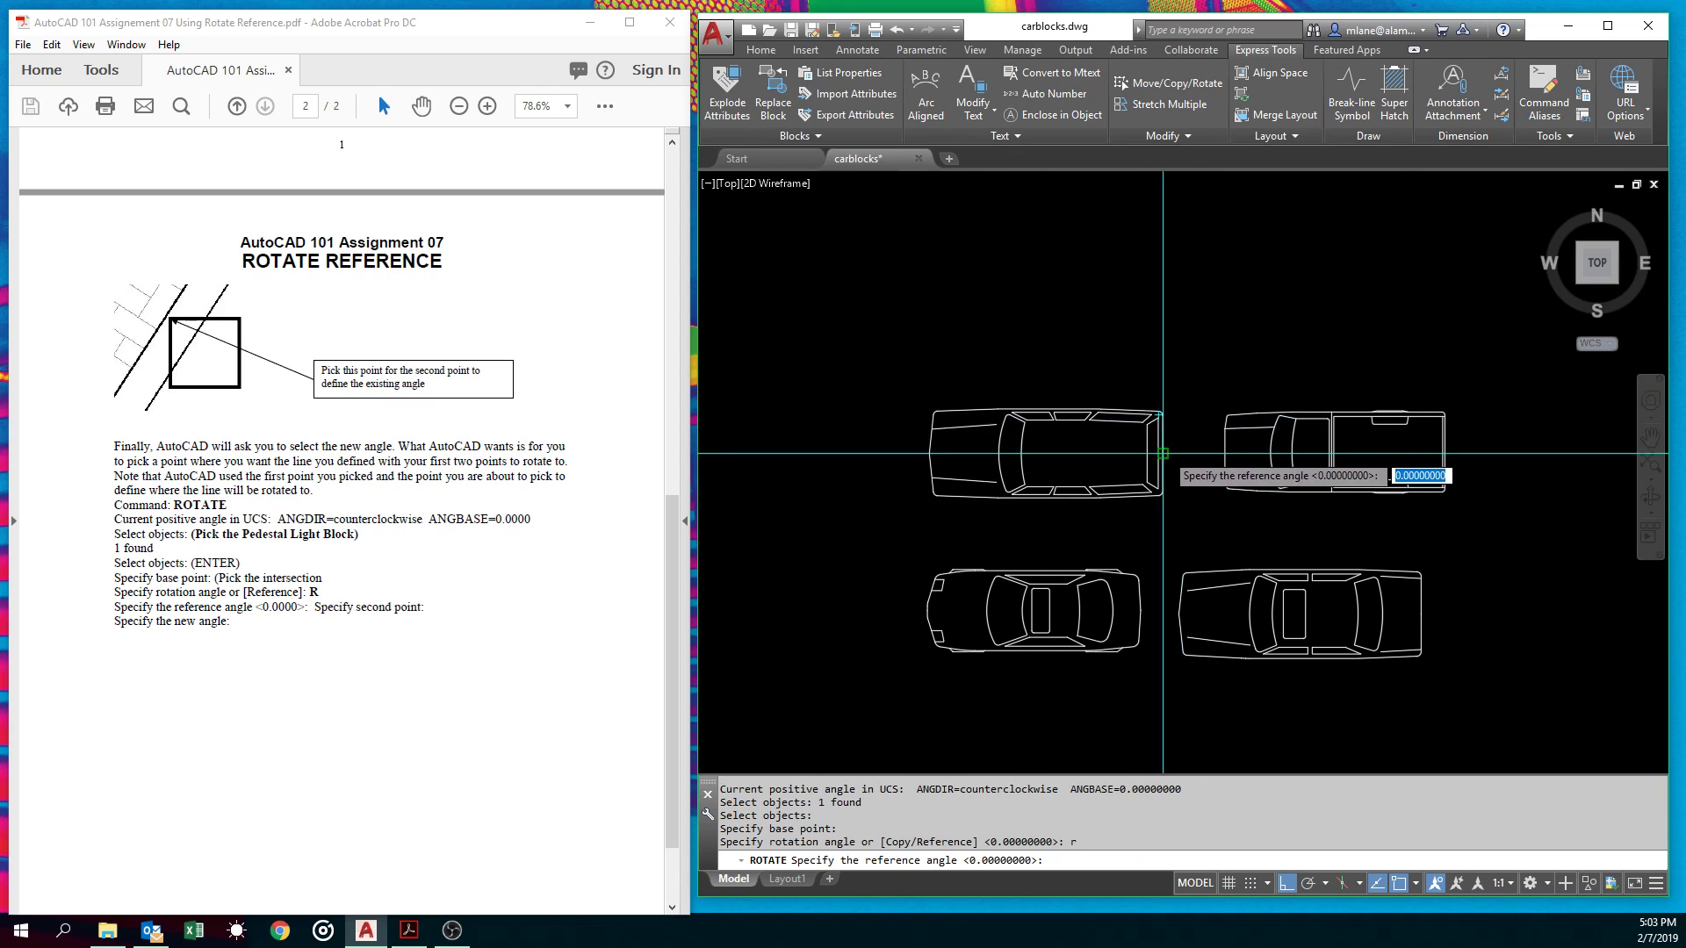
click(1163, 453)
click(930, 453)
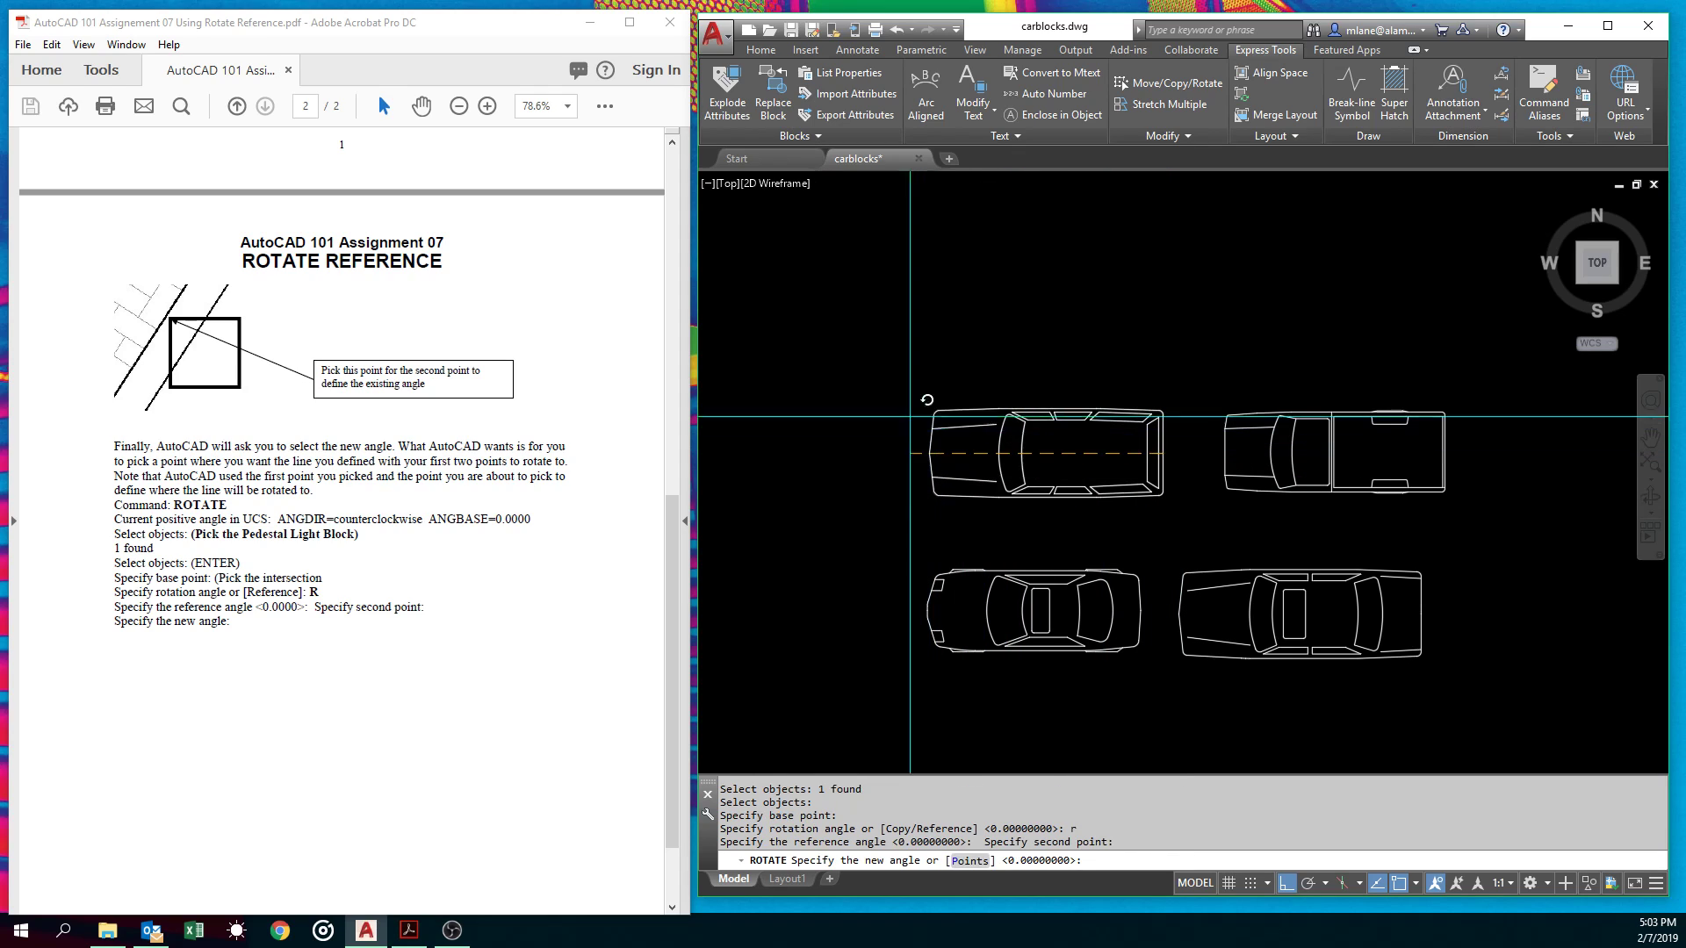
text(30)
key(Return)
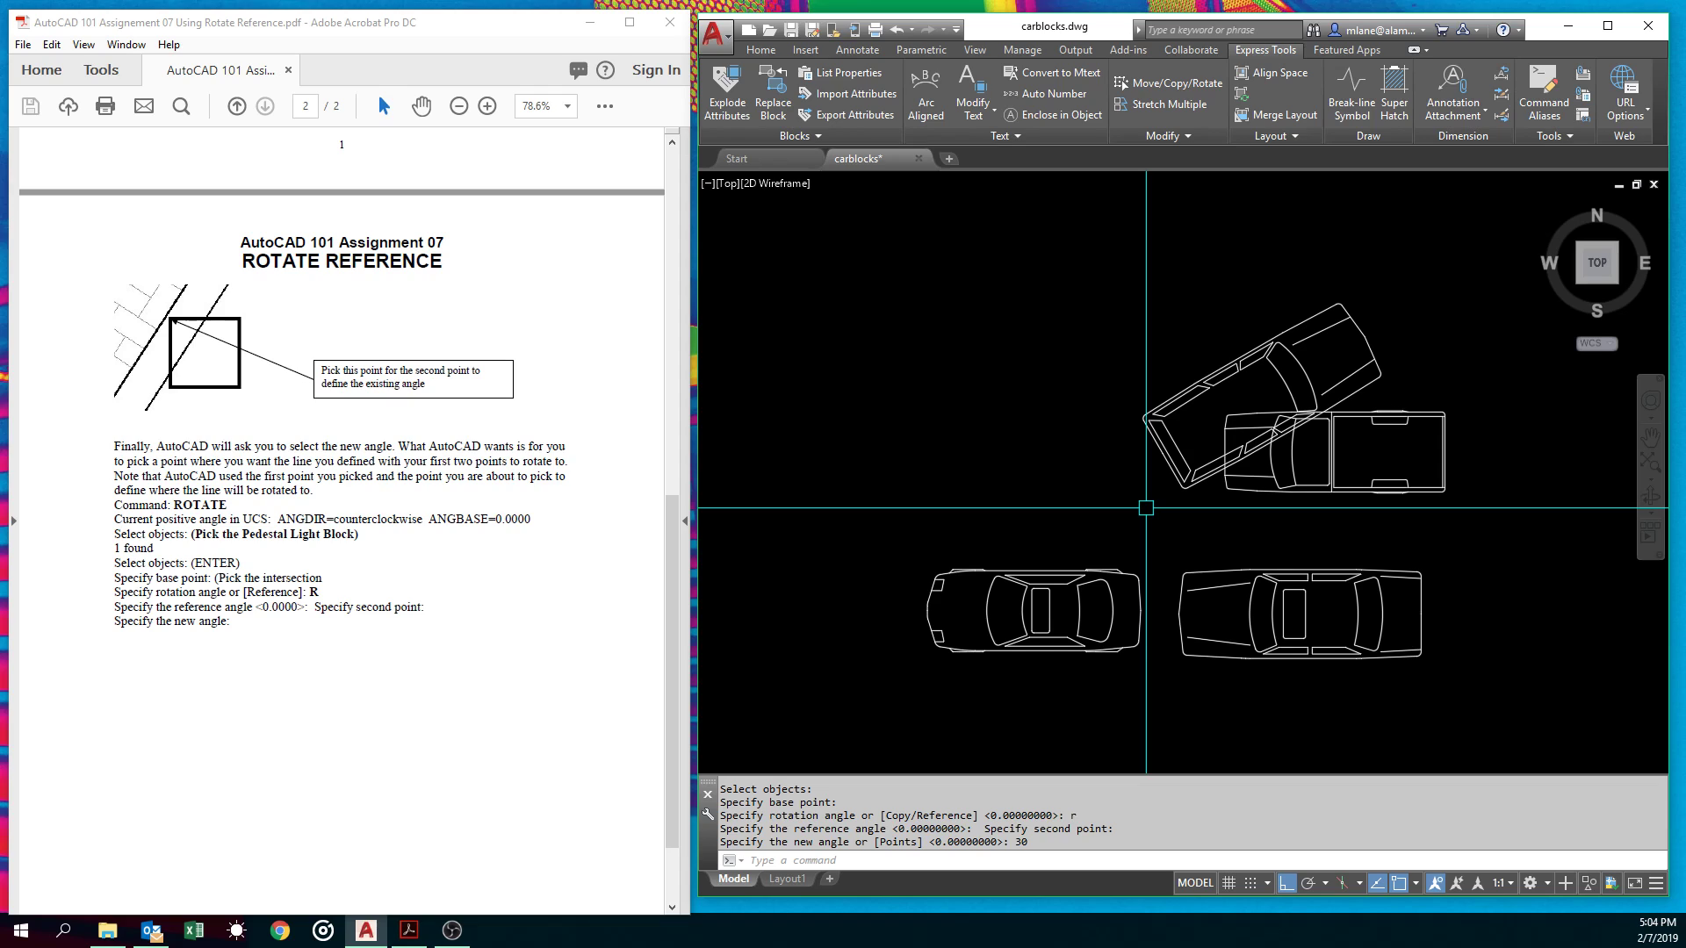
Step: Erase all four car blocks from the drawing
text(e)
key(Return)
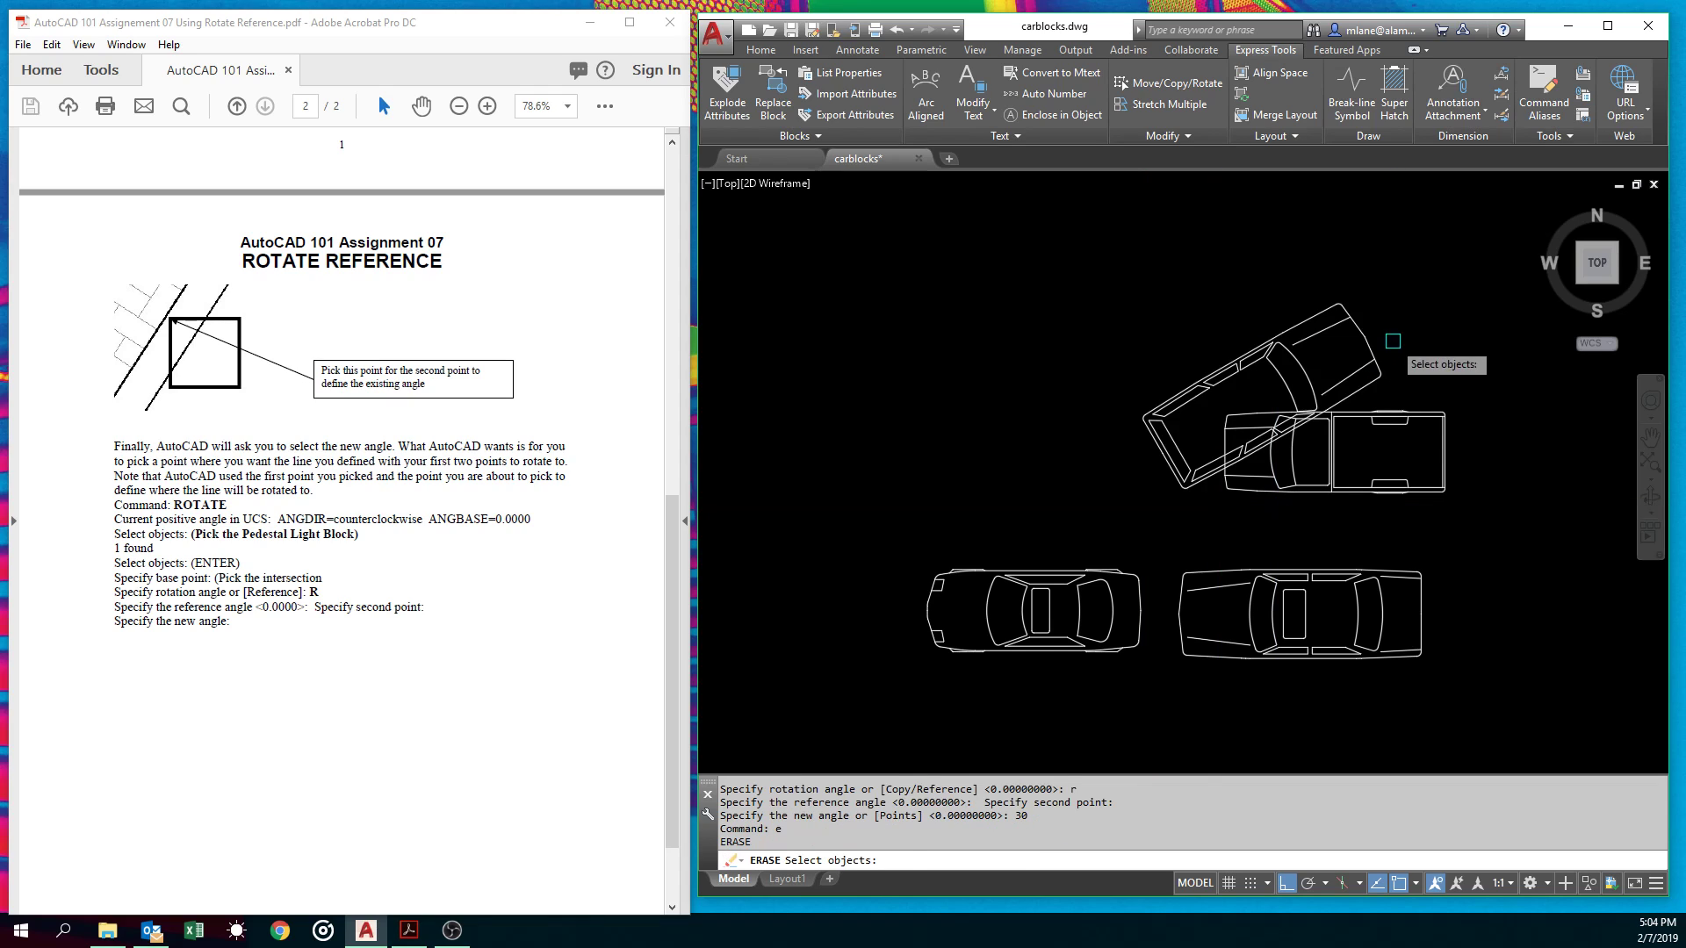
click(1370, 348)
click(1007, 643)
key(Return)
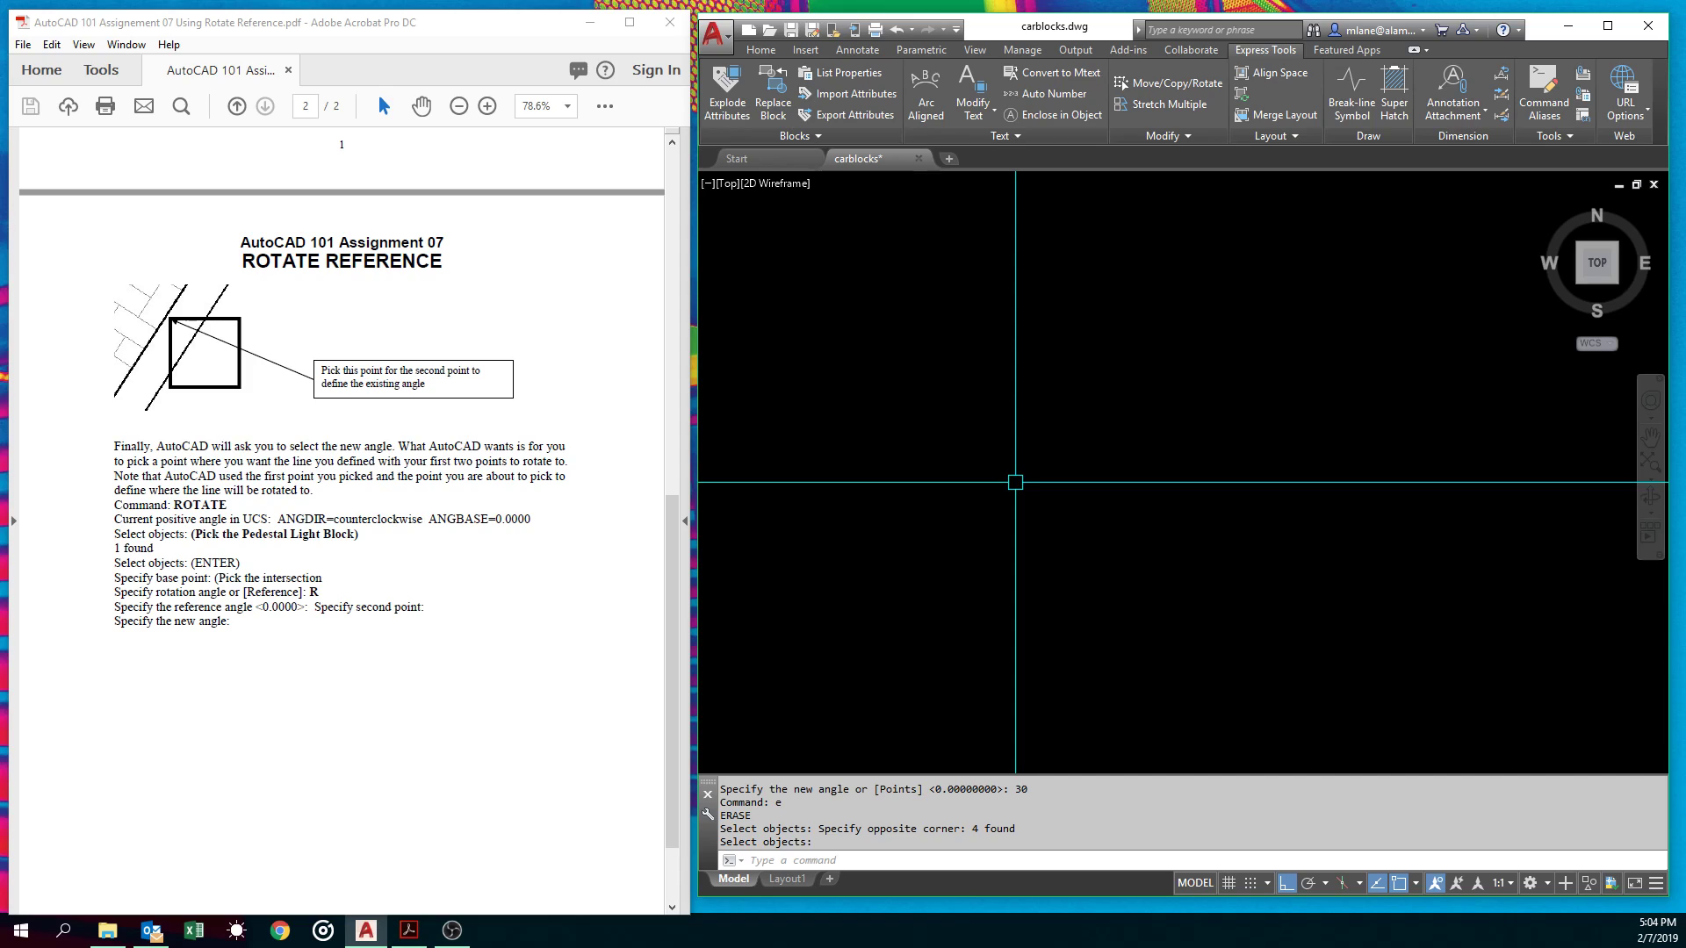
Step: Start an image attachment and choose 2432sink.jpg from the Assignment 07 material folder
text(imageattach)
key(Return)
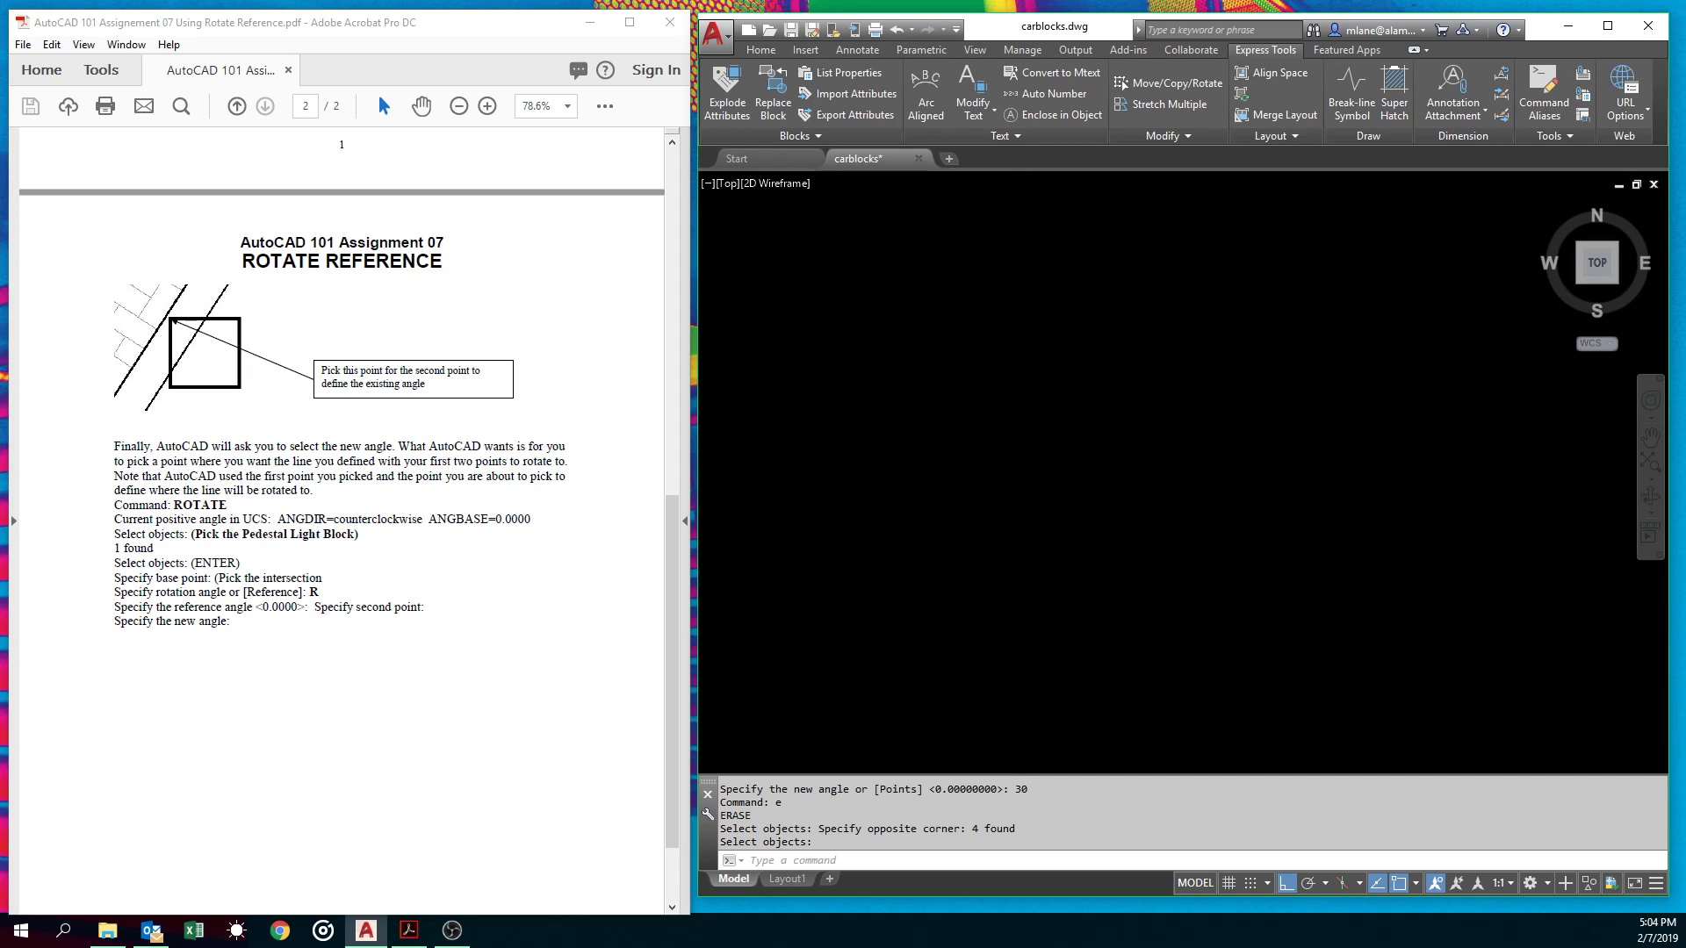
click(1178, 274)
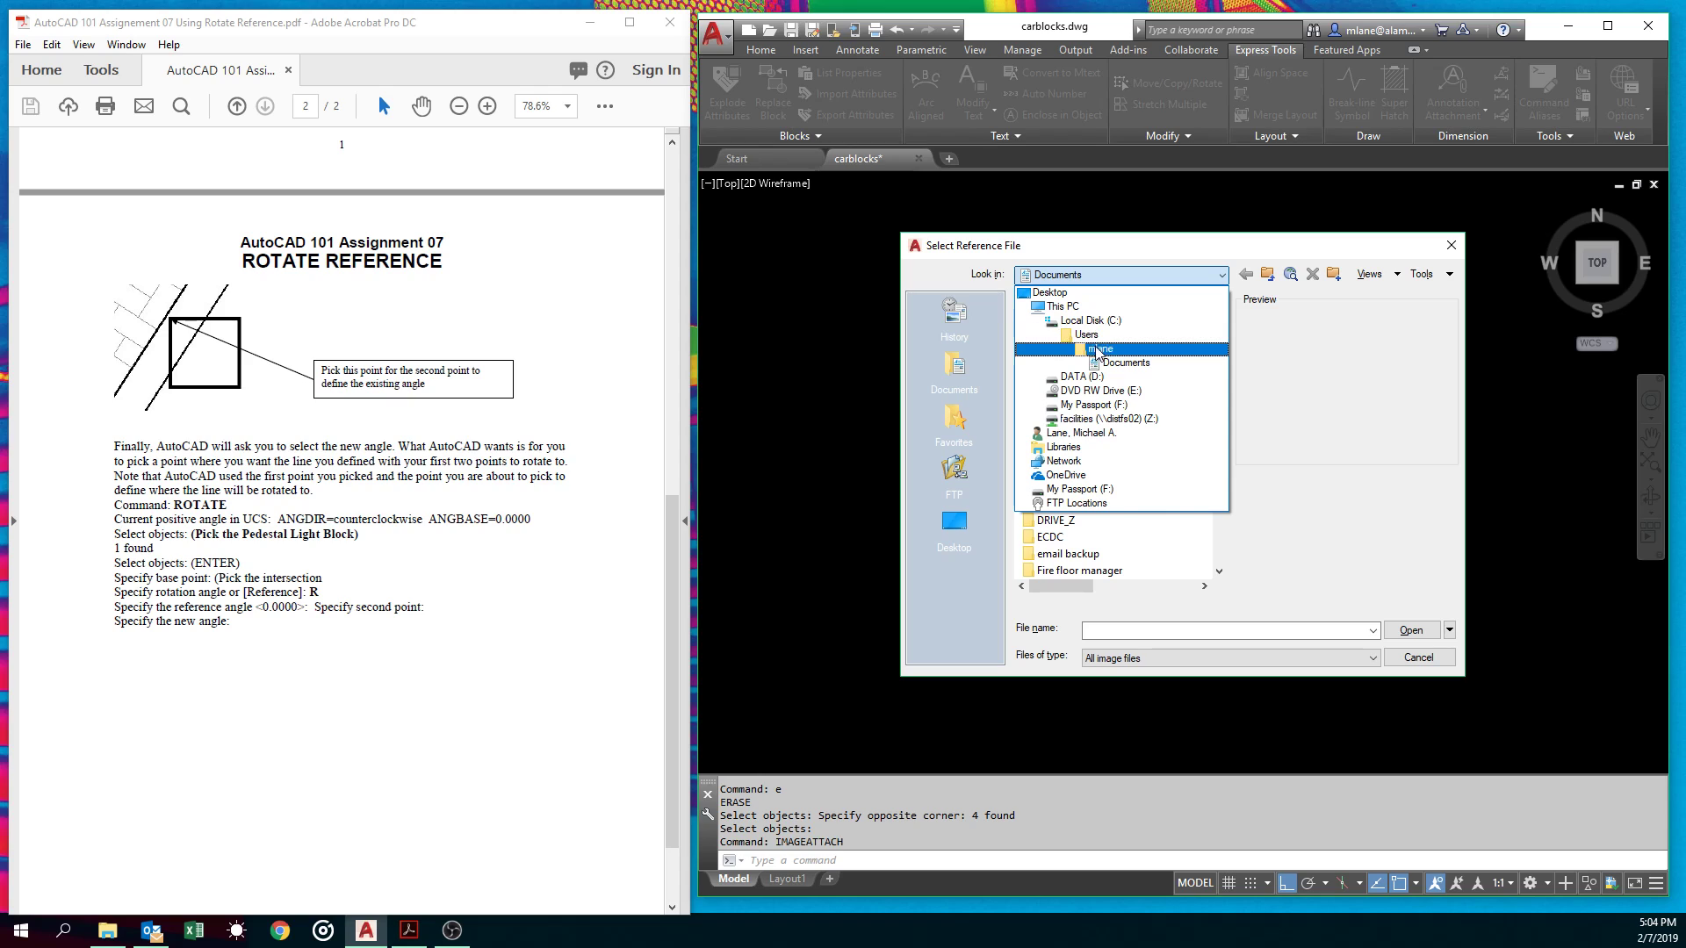
click(1101, 349)
scroll(1051, 548, down, 3)
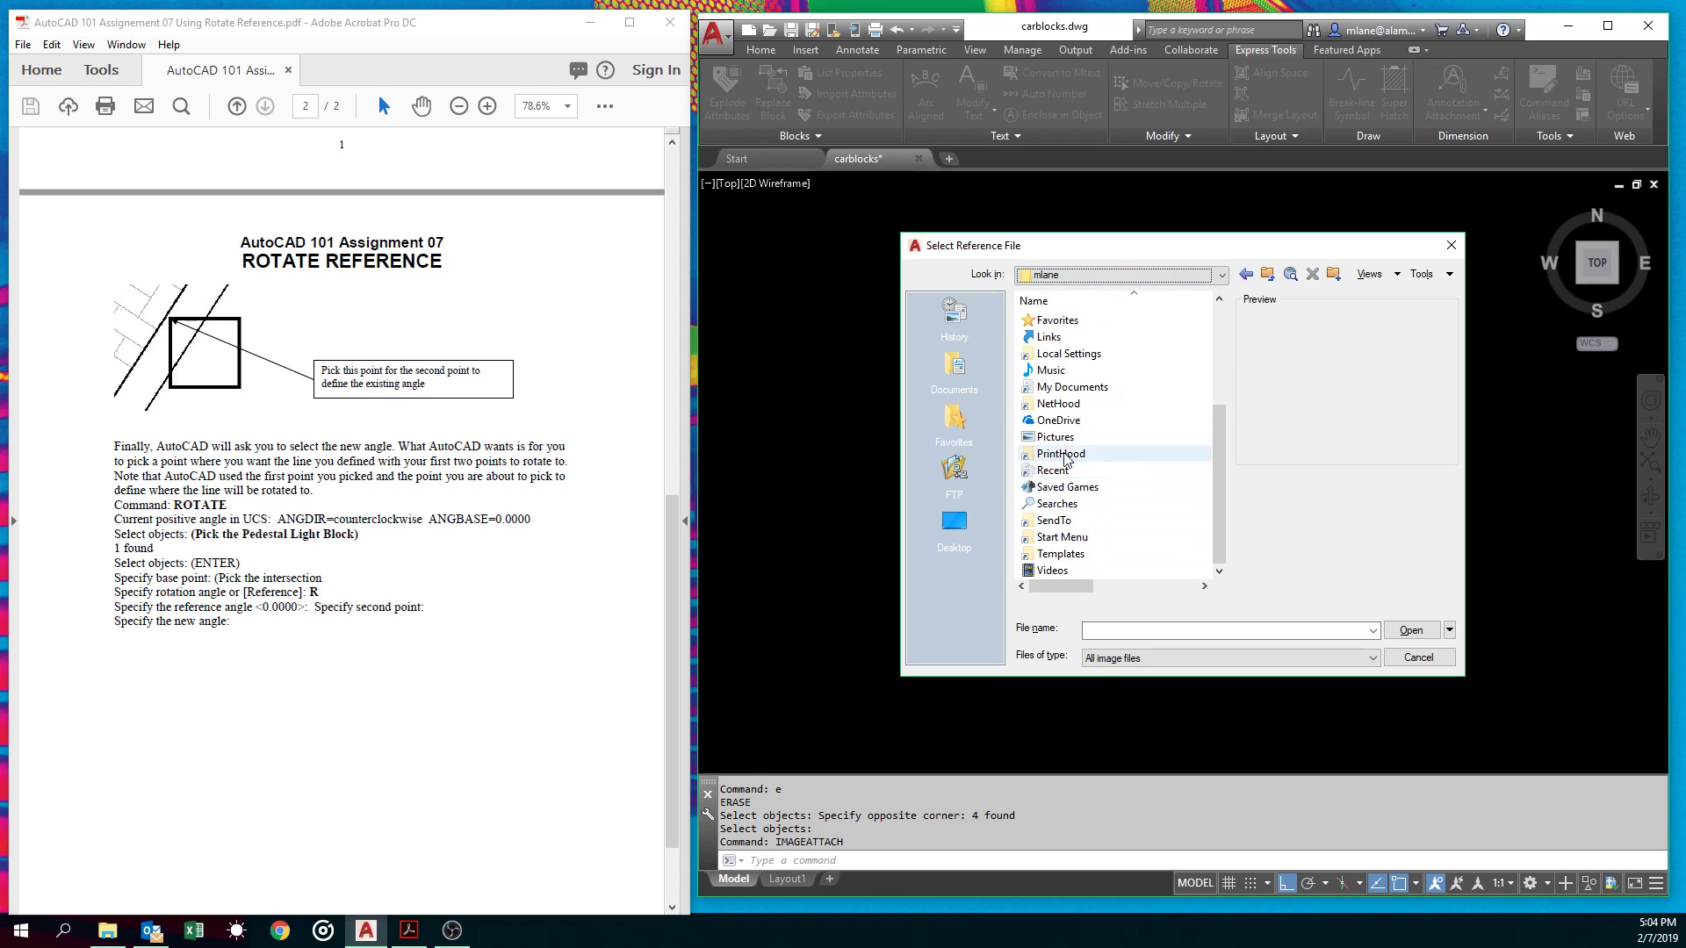
double_click(1045, 572)
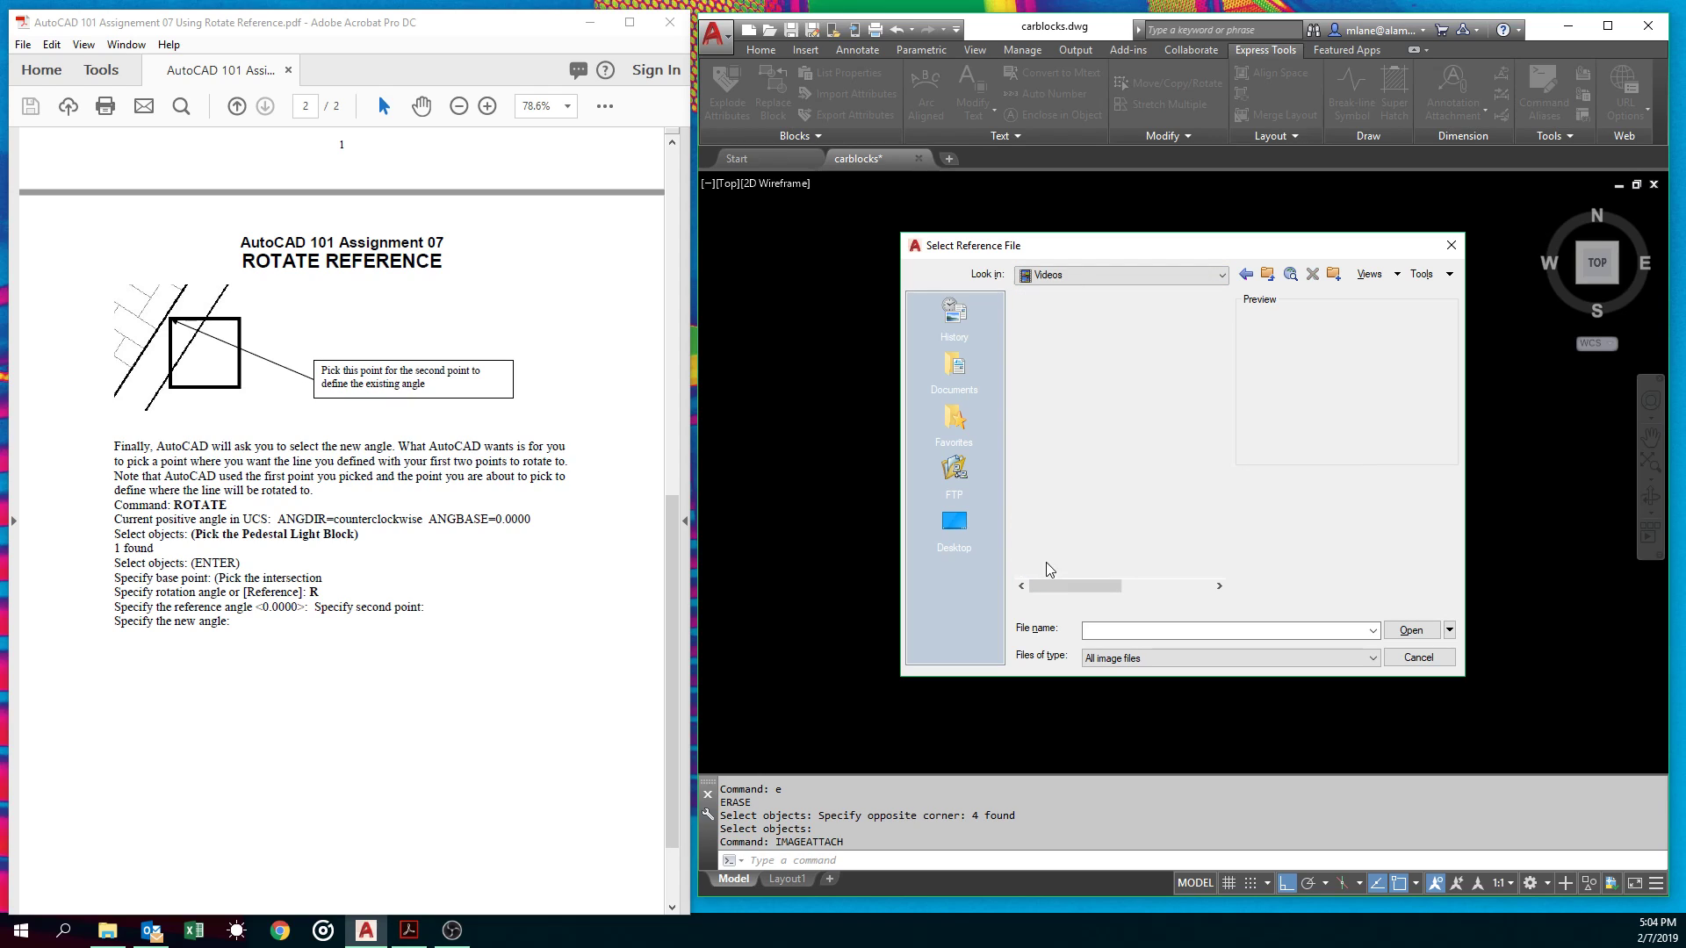
double_click(1082, 413)
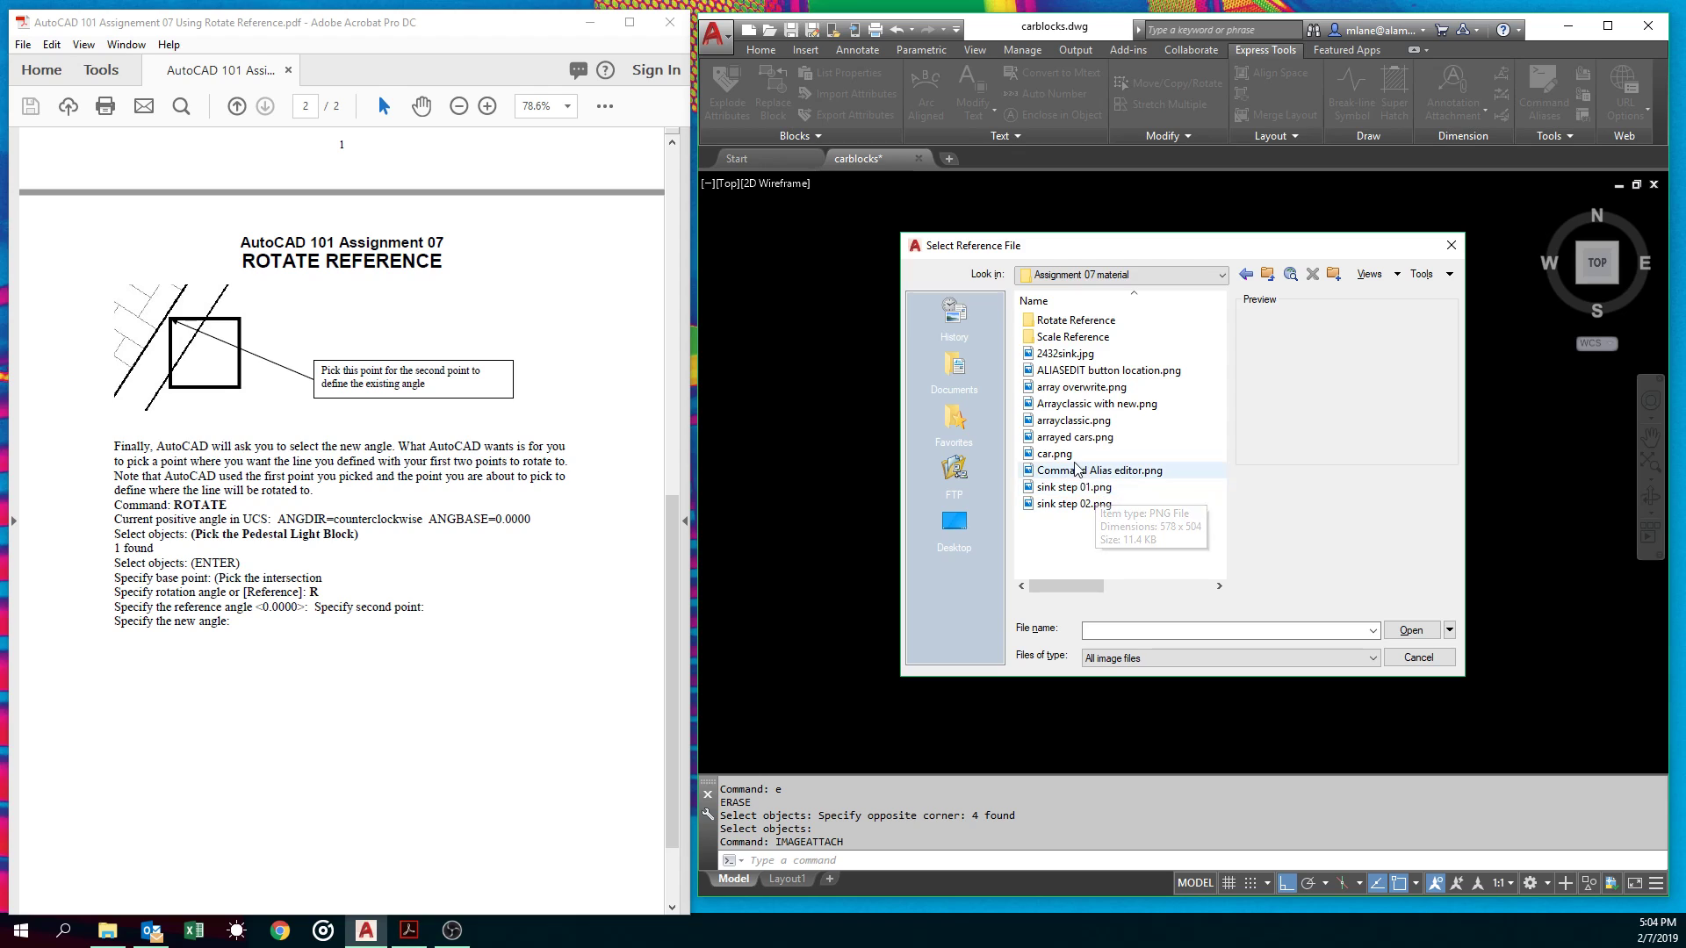
click(1065, 354)
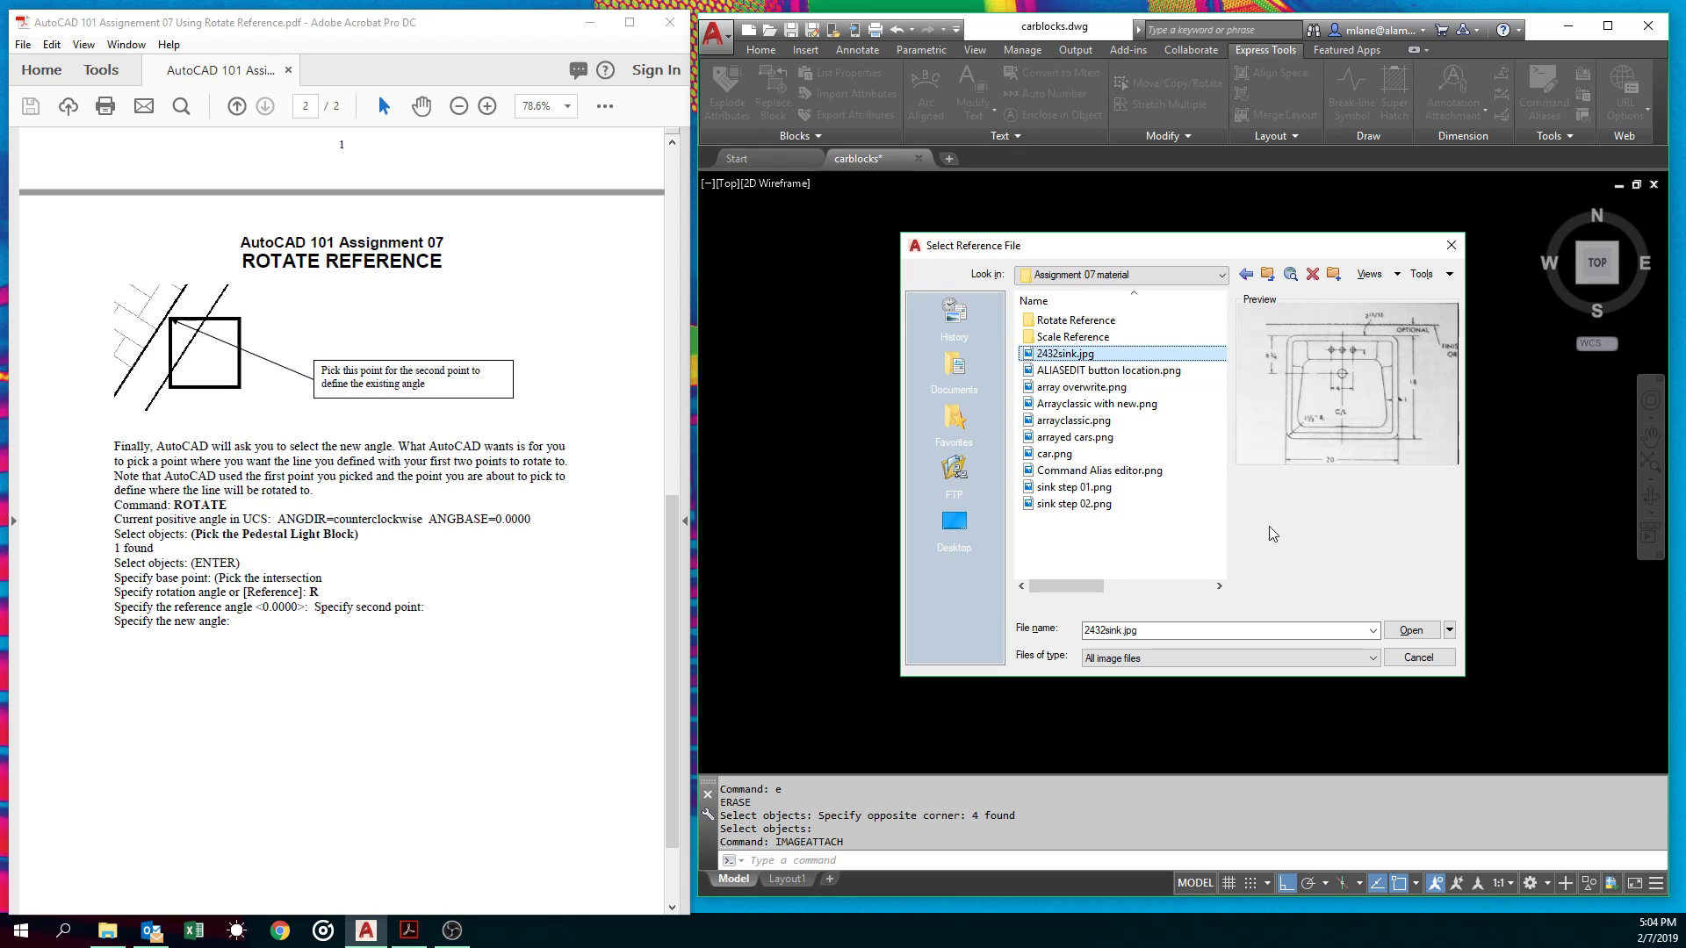
click(1411, 631)
Step: Place the sink image in the empty drawing with its insertion point and scale picked freehand, about 33 feet wide
click(1194, 589)
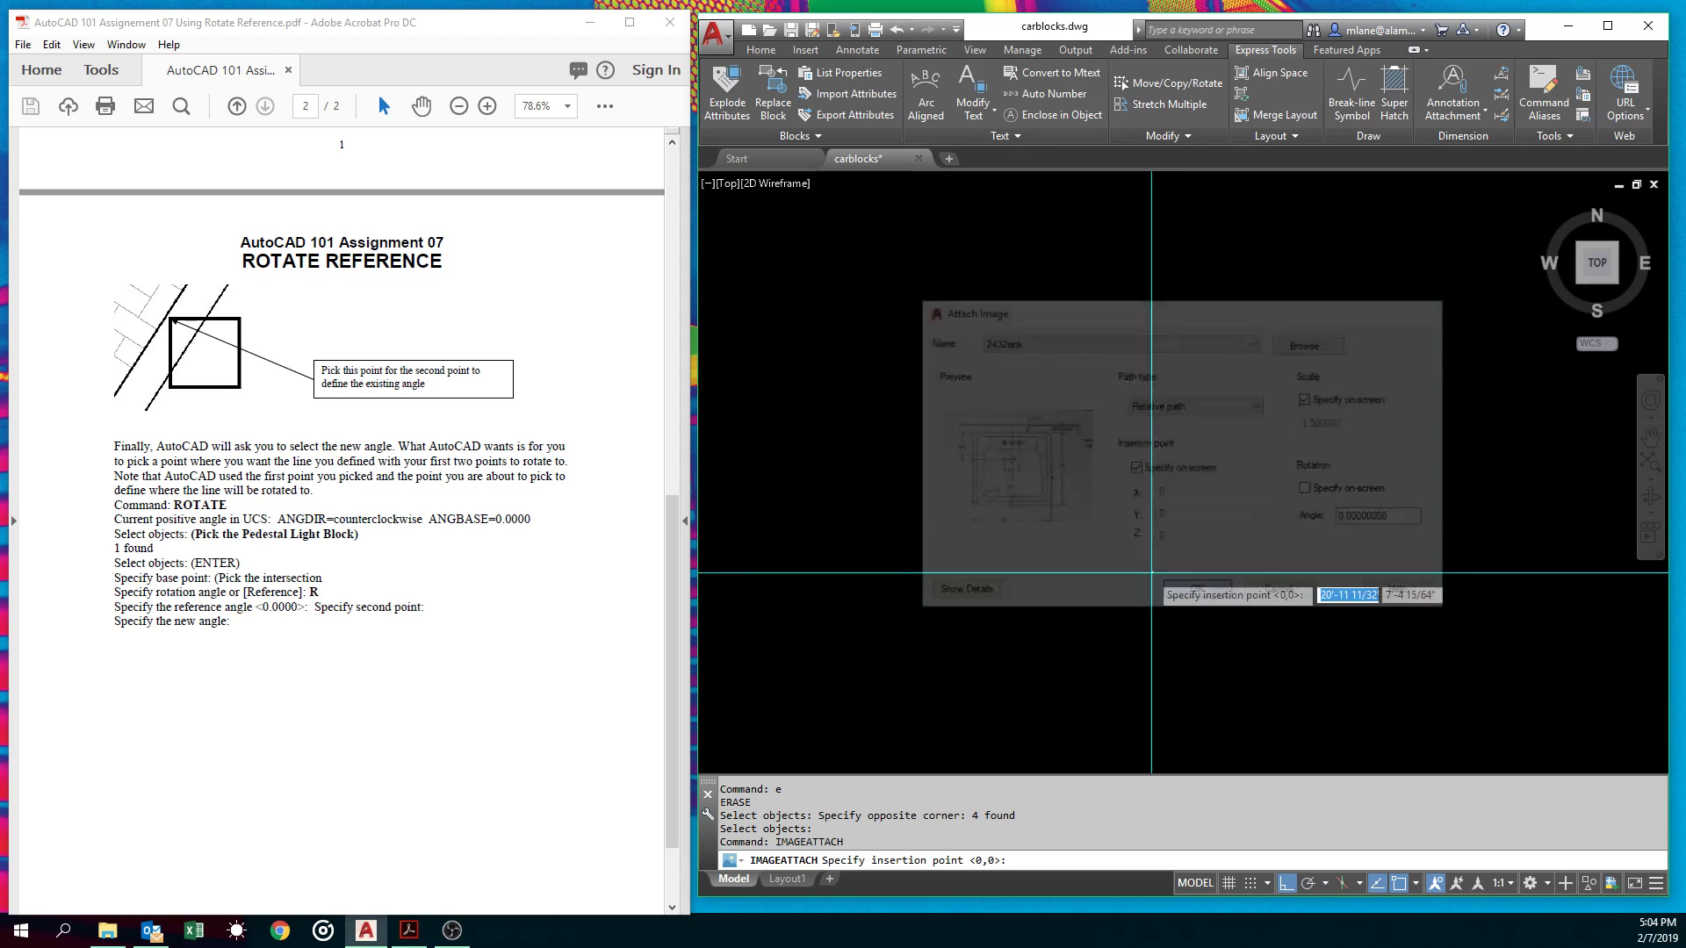
click(918, 659)
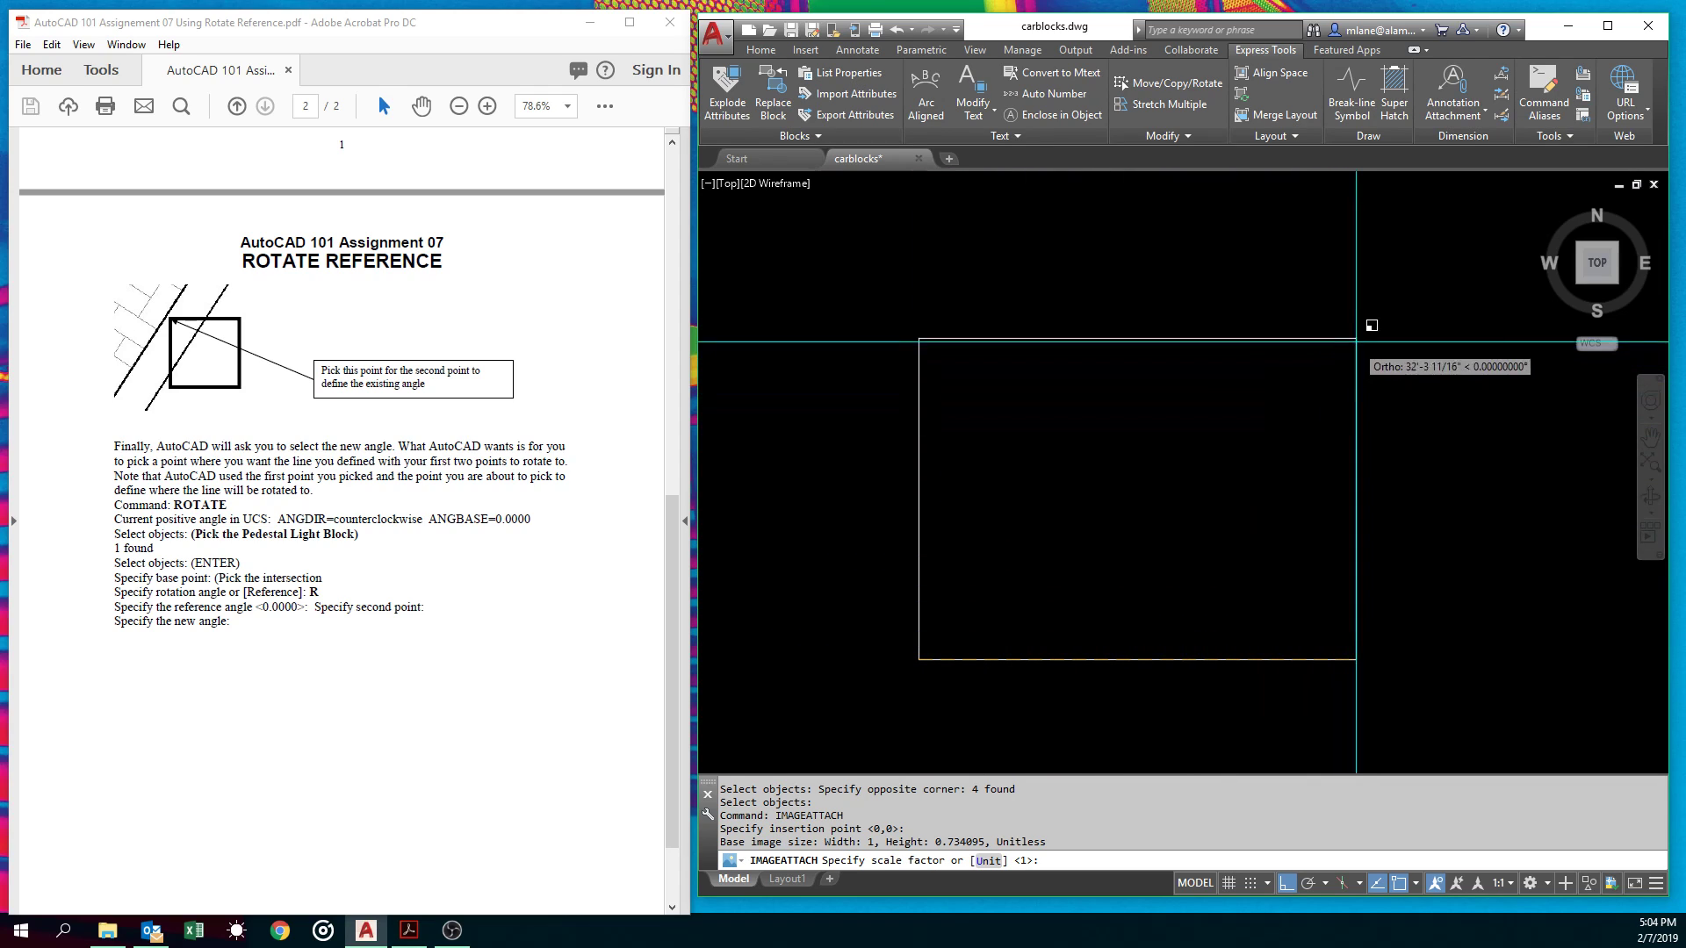
click(1367, 342)
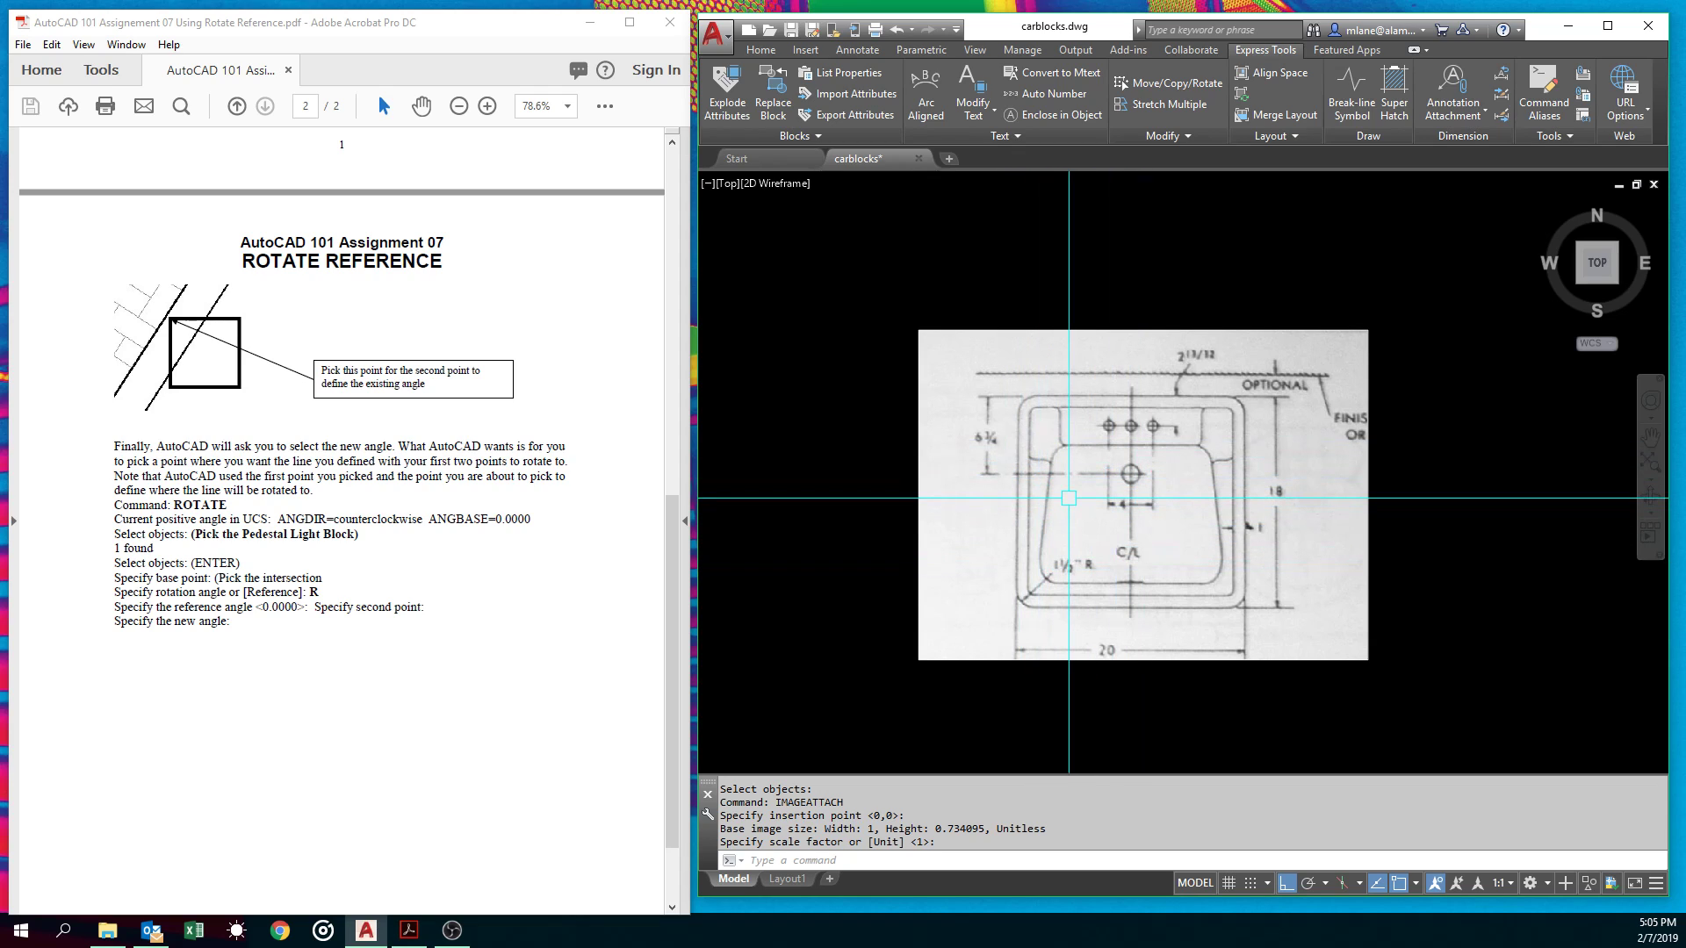
Step: Draw a horizontal 20-inch line starting at the left end of the sink image's 20 dimension
text(L)
key(Return)
scroll(1017, 675, up, 2)
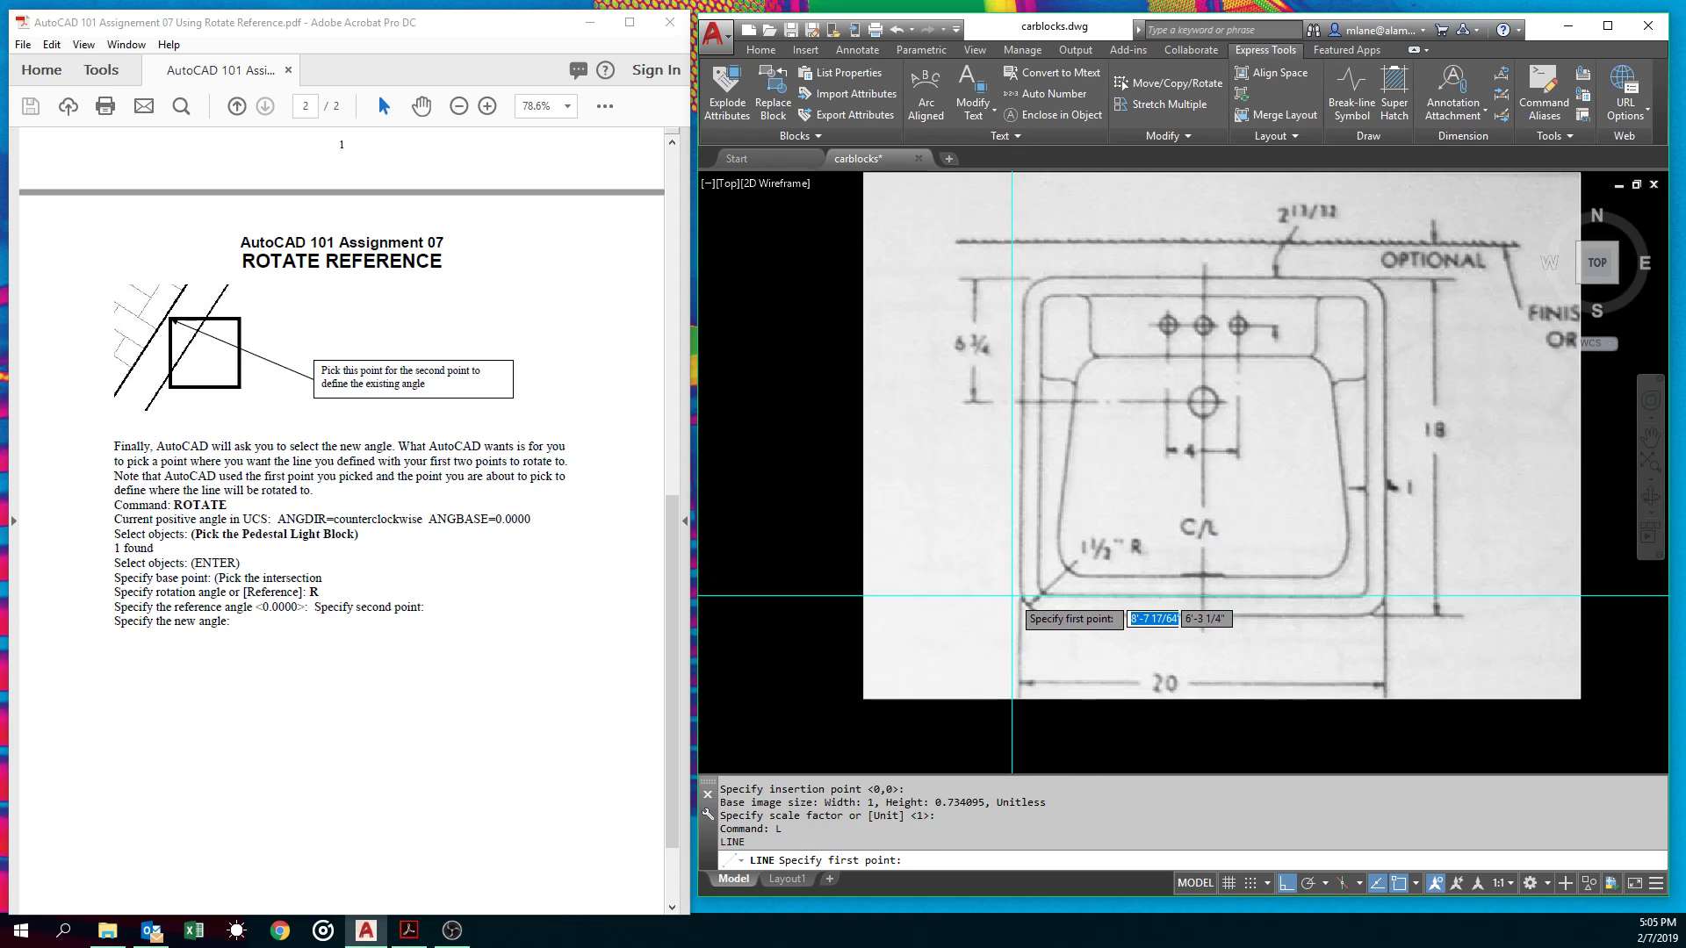
click(1017, 702)
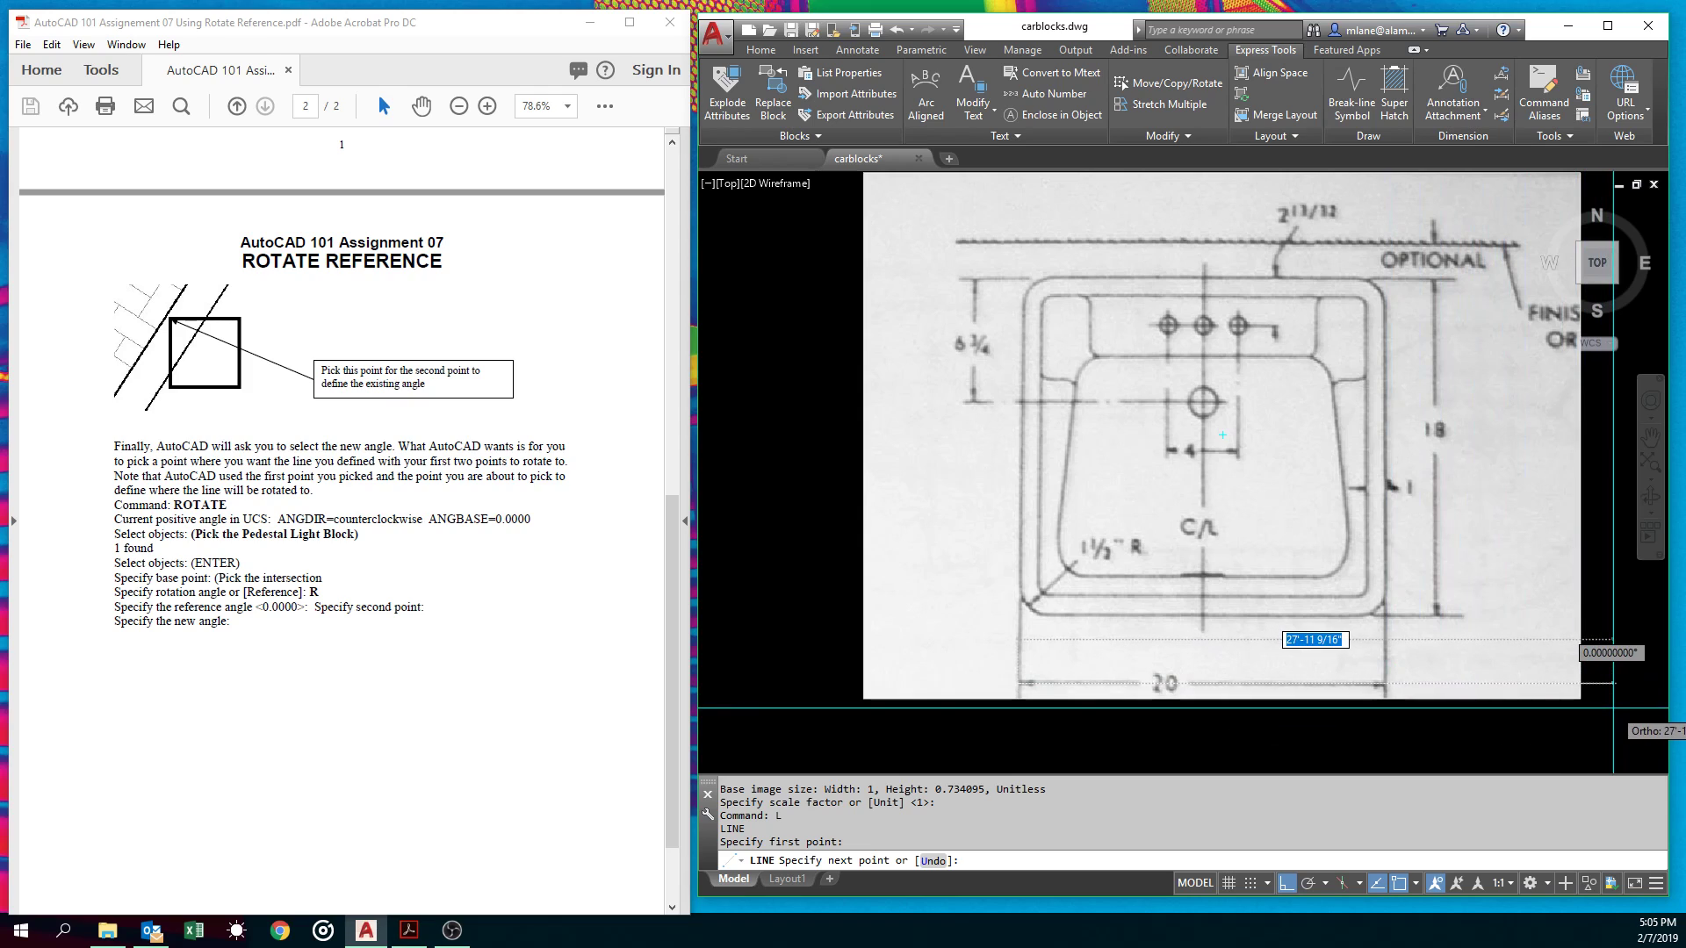
text(20)
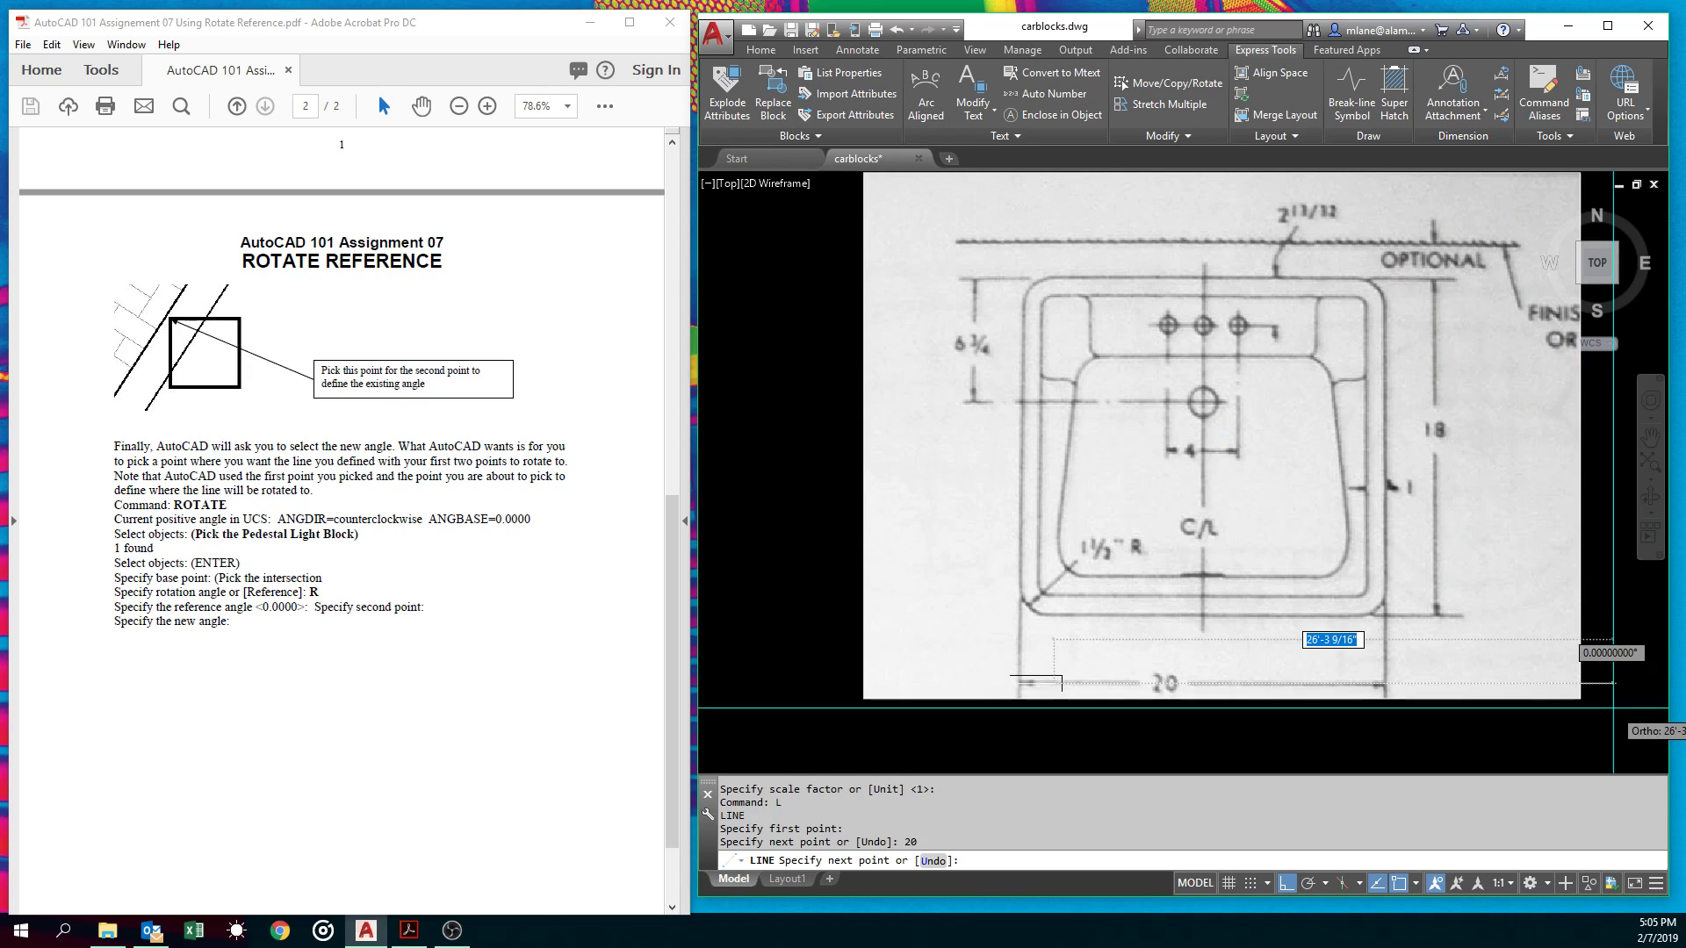
key(Return)
key(Return)
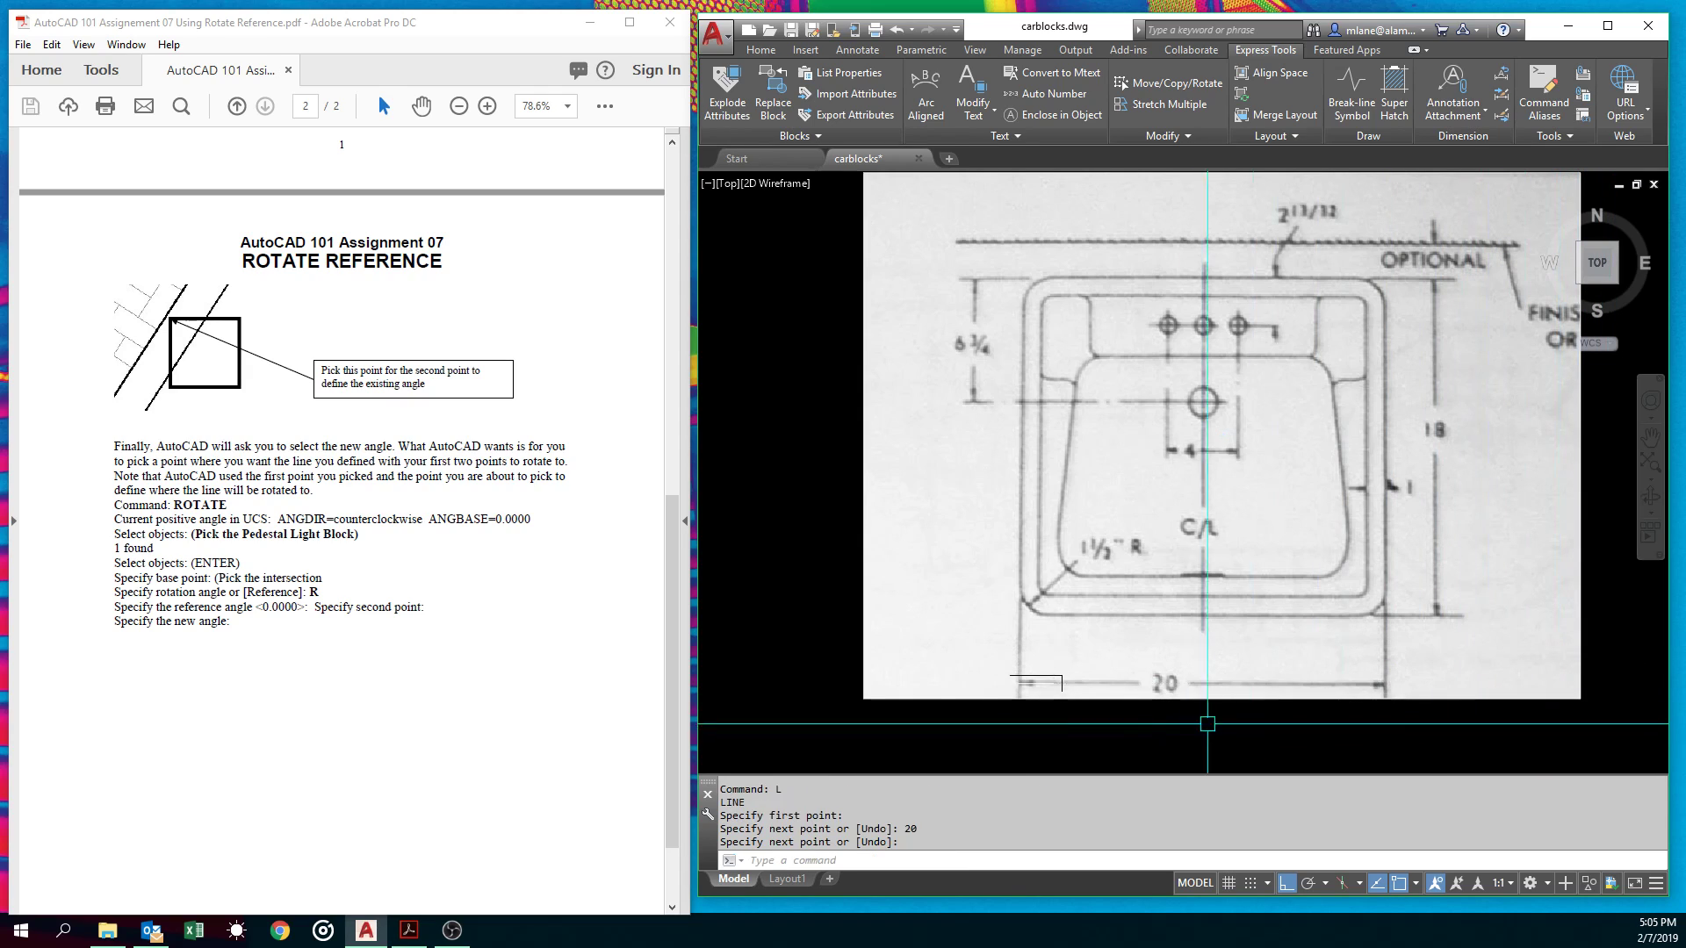
Step: Set the current object color to red and cancel the stray Ungroup command
click(1036, 683)
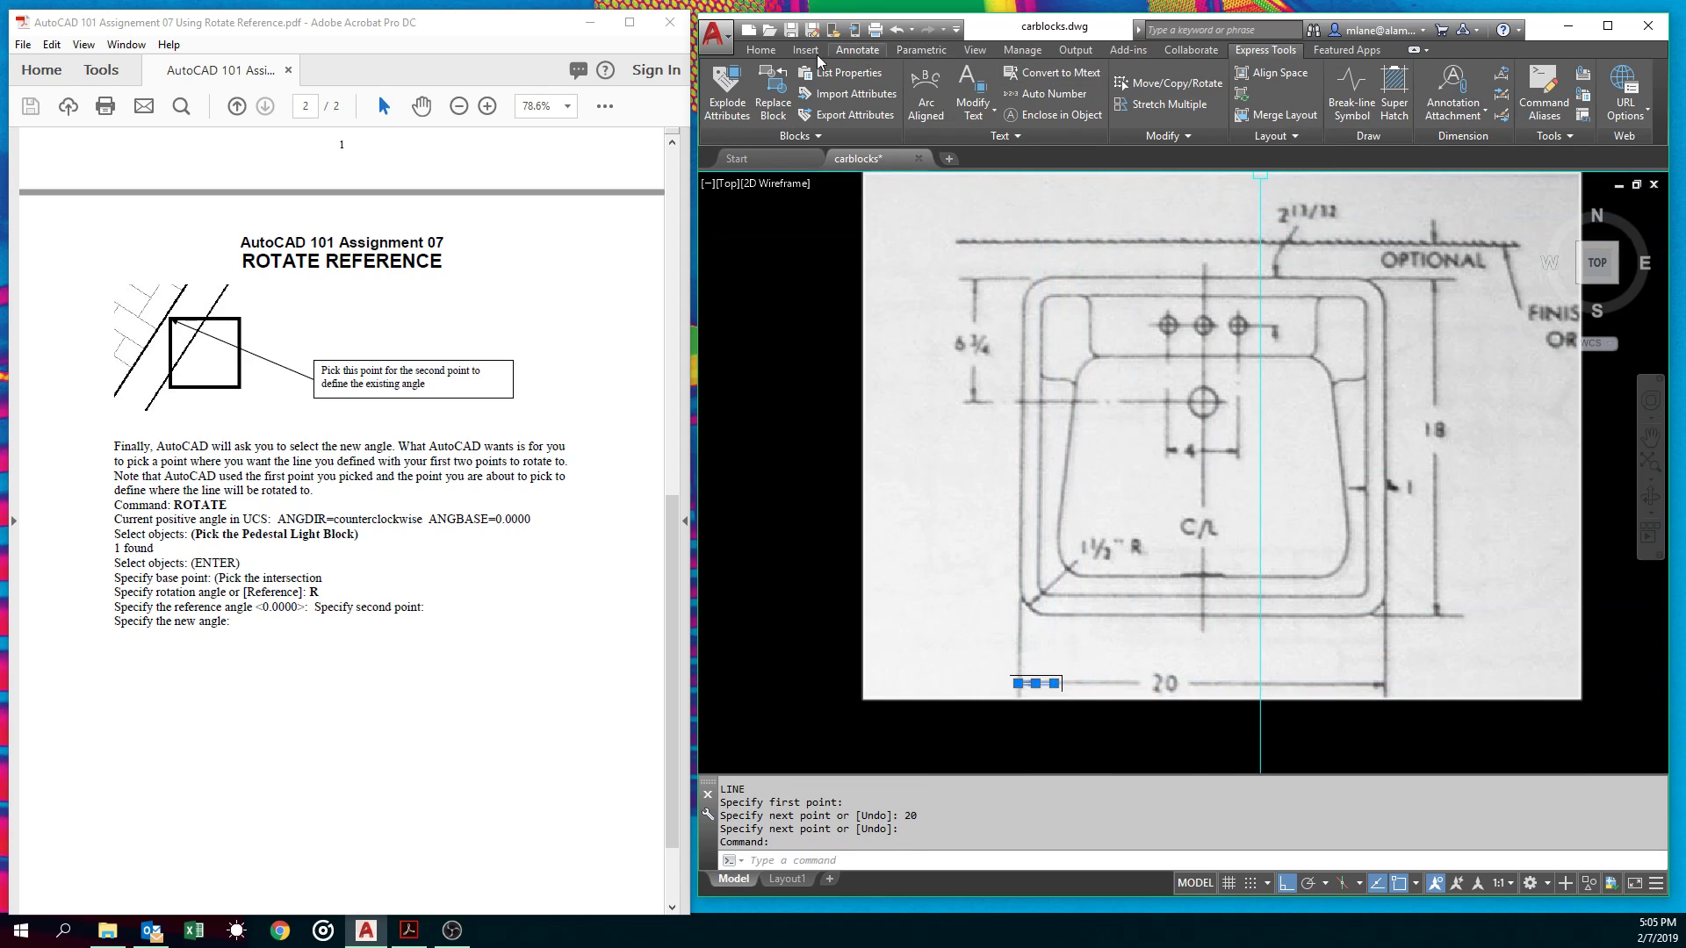
click(761, 50)
click(1169, 88)
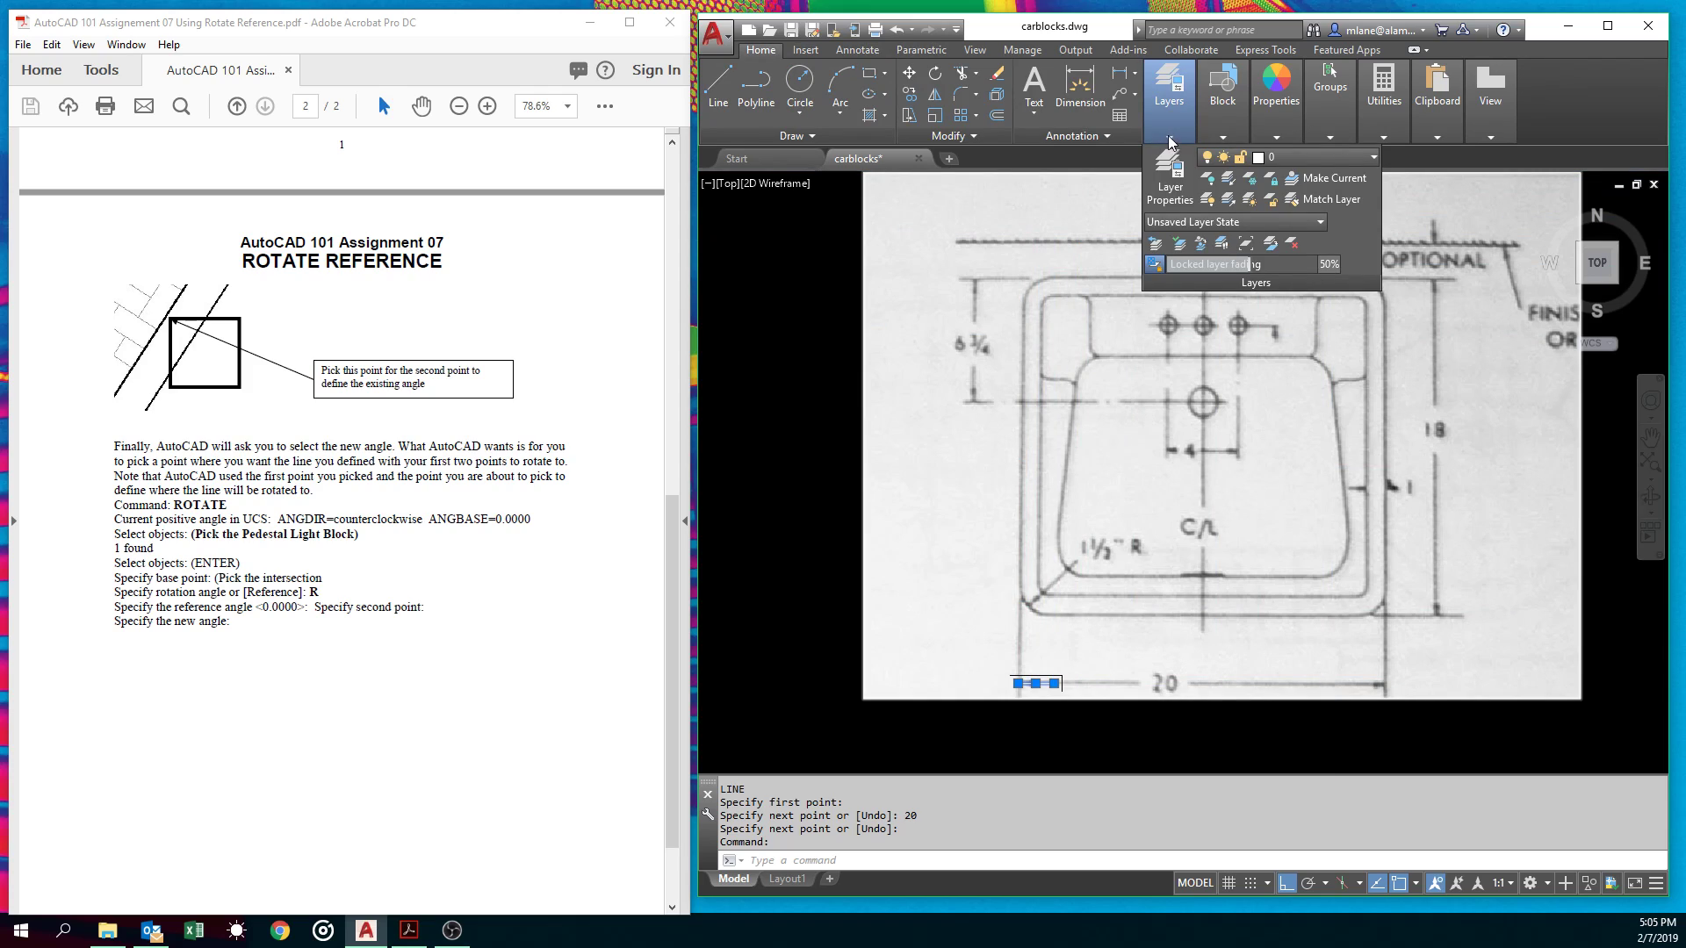
click(1316, 159)
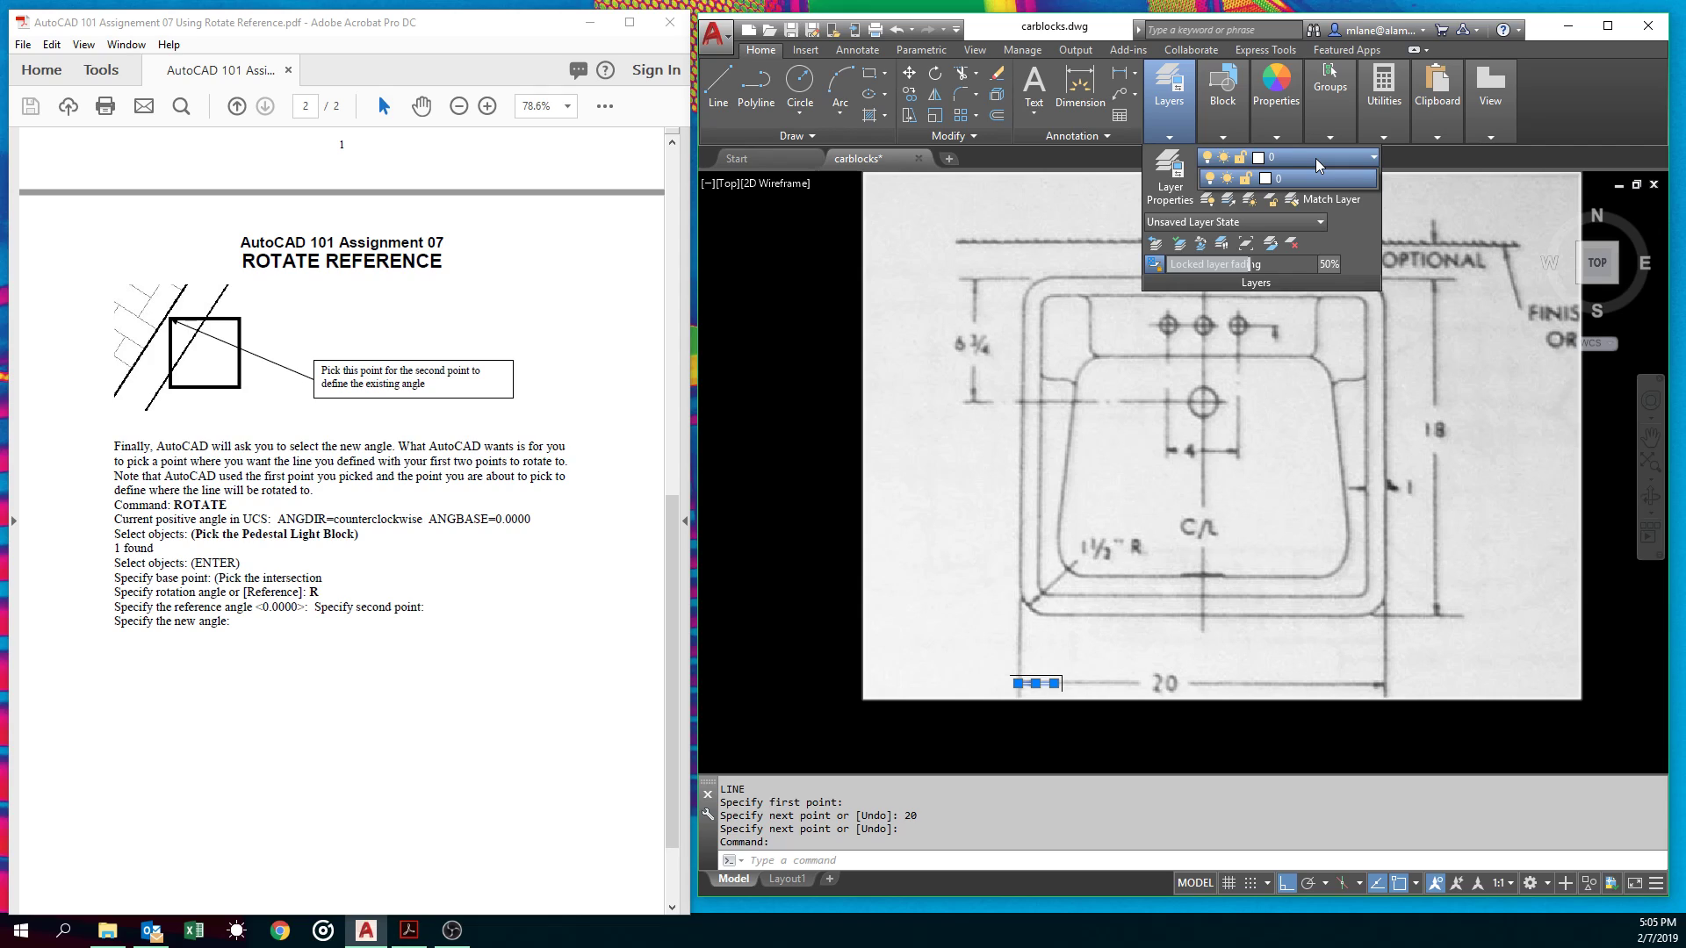
click(1330, 136)
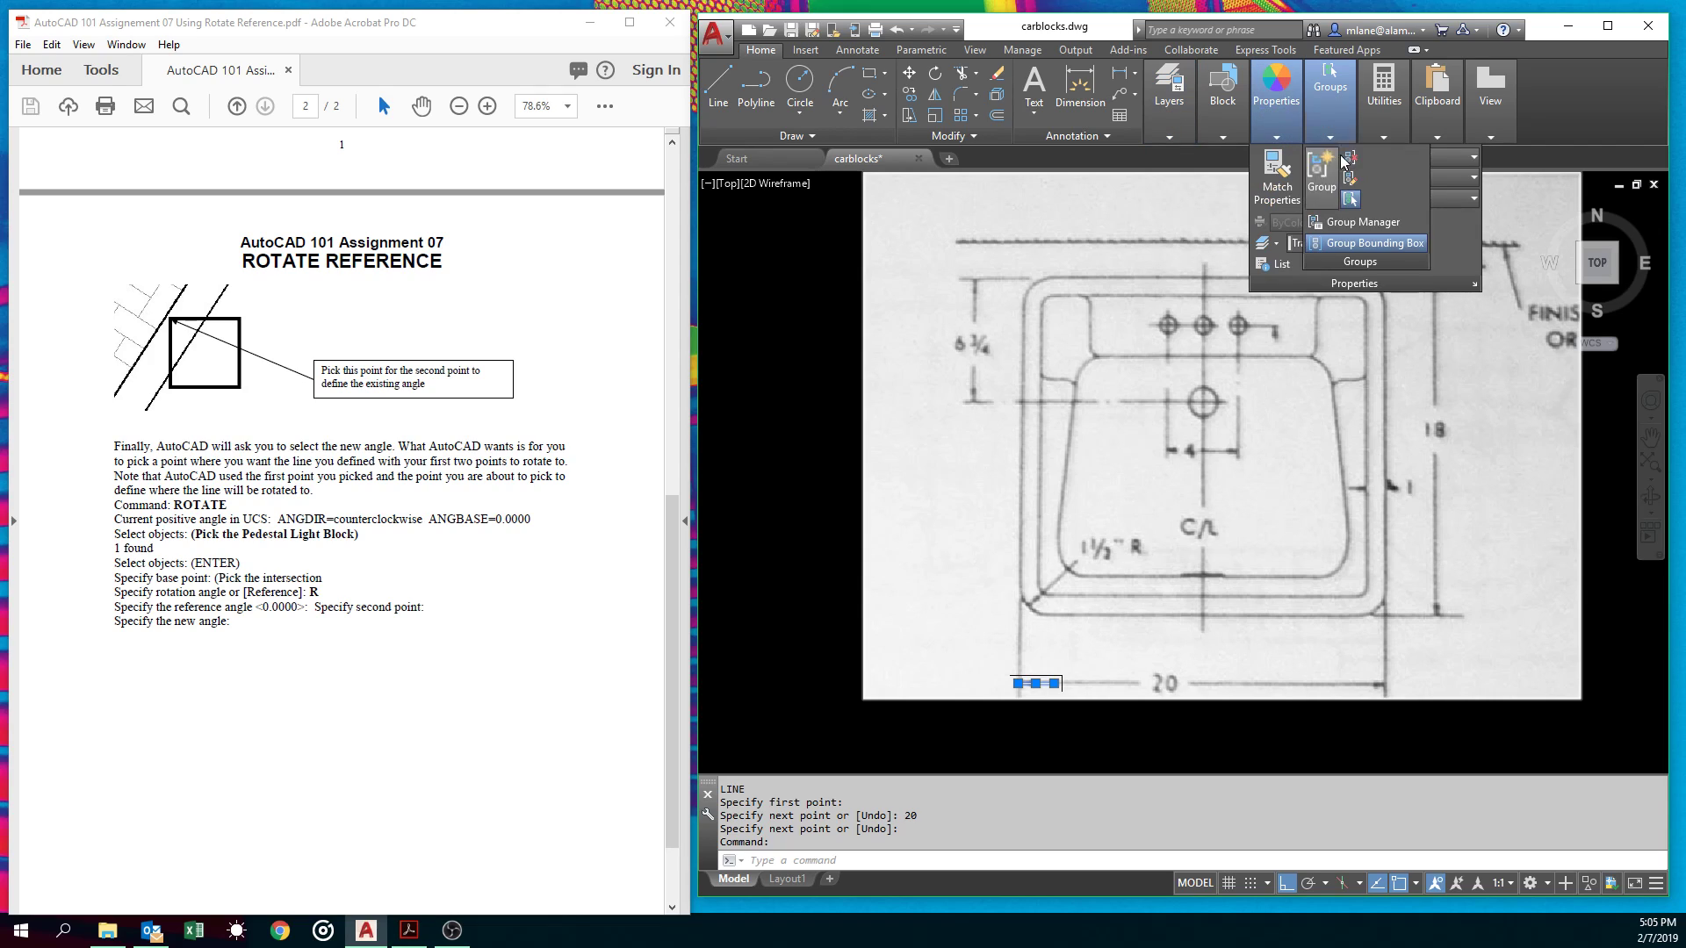
click(1350, 157)
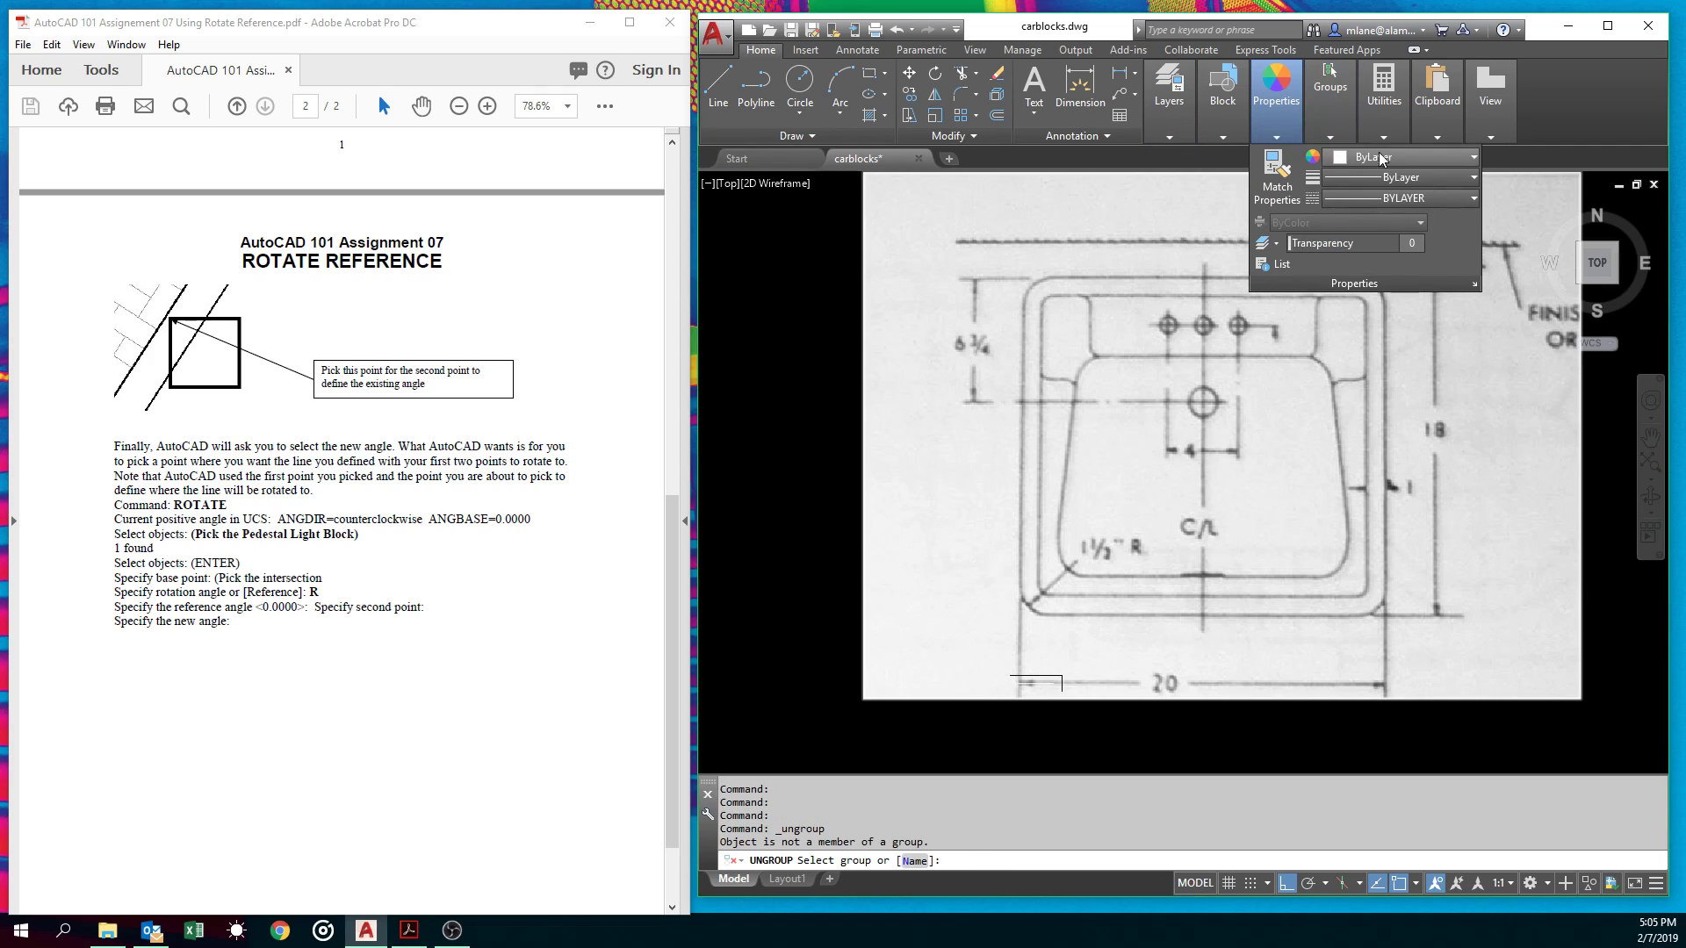
click(1458, 157)
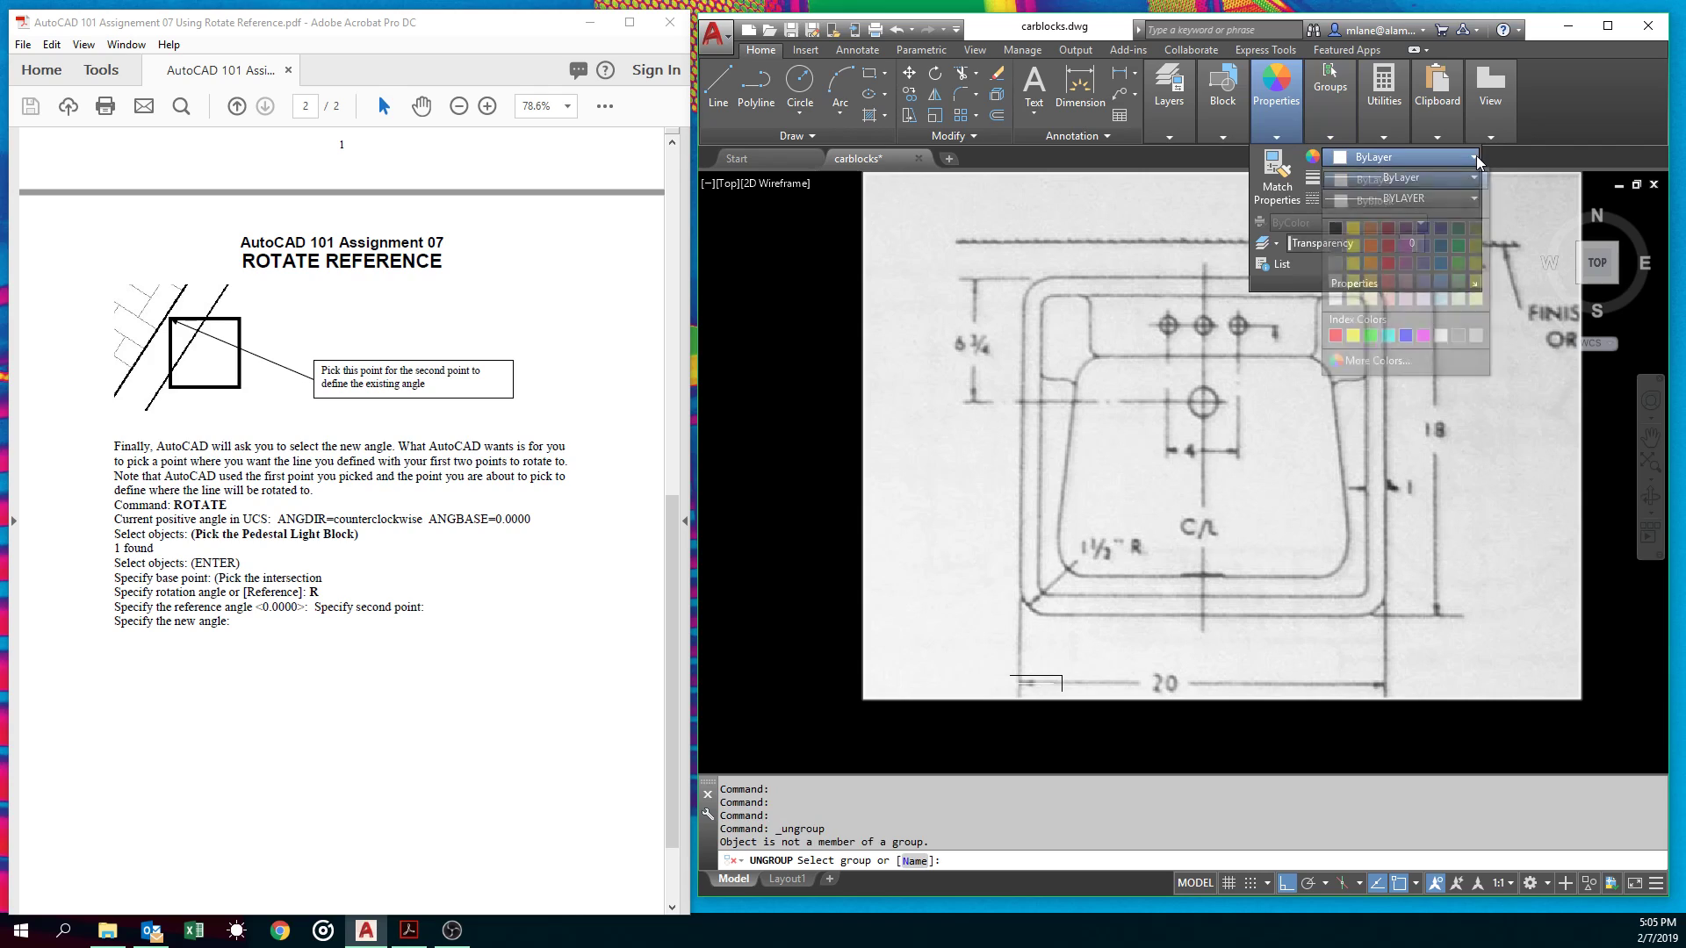
click(1335, 336)
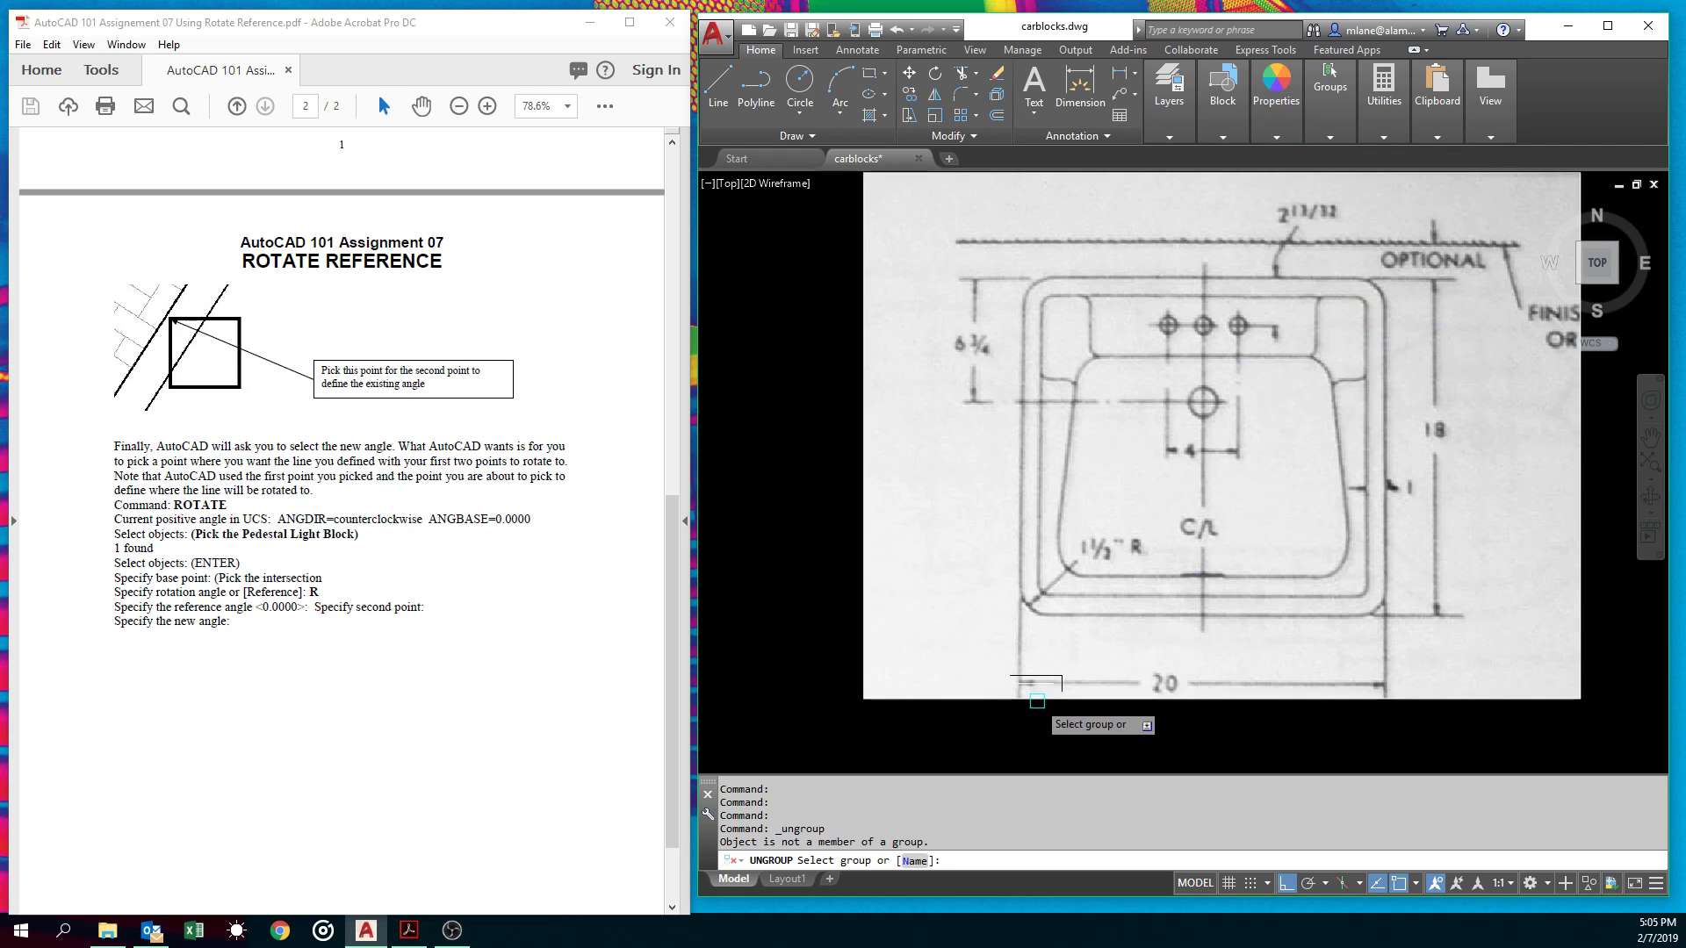
click(988, 731)
click(1049, 682)
key(Escape)
Step: Change the color of the short 20-inch line to red and deselect it
click(1049, 682)
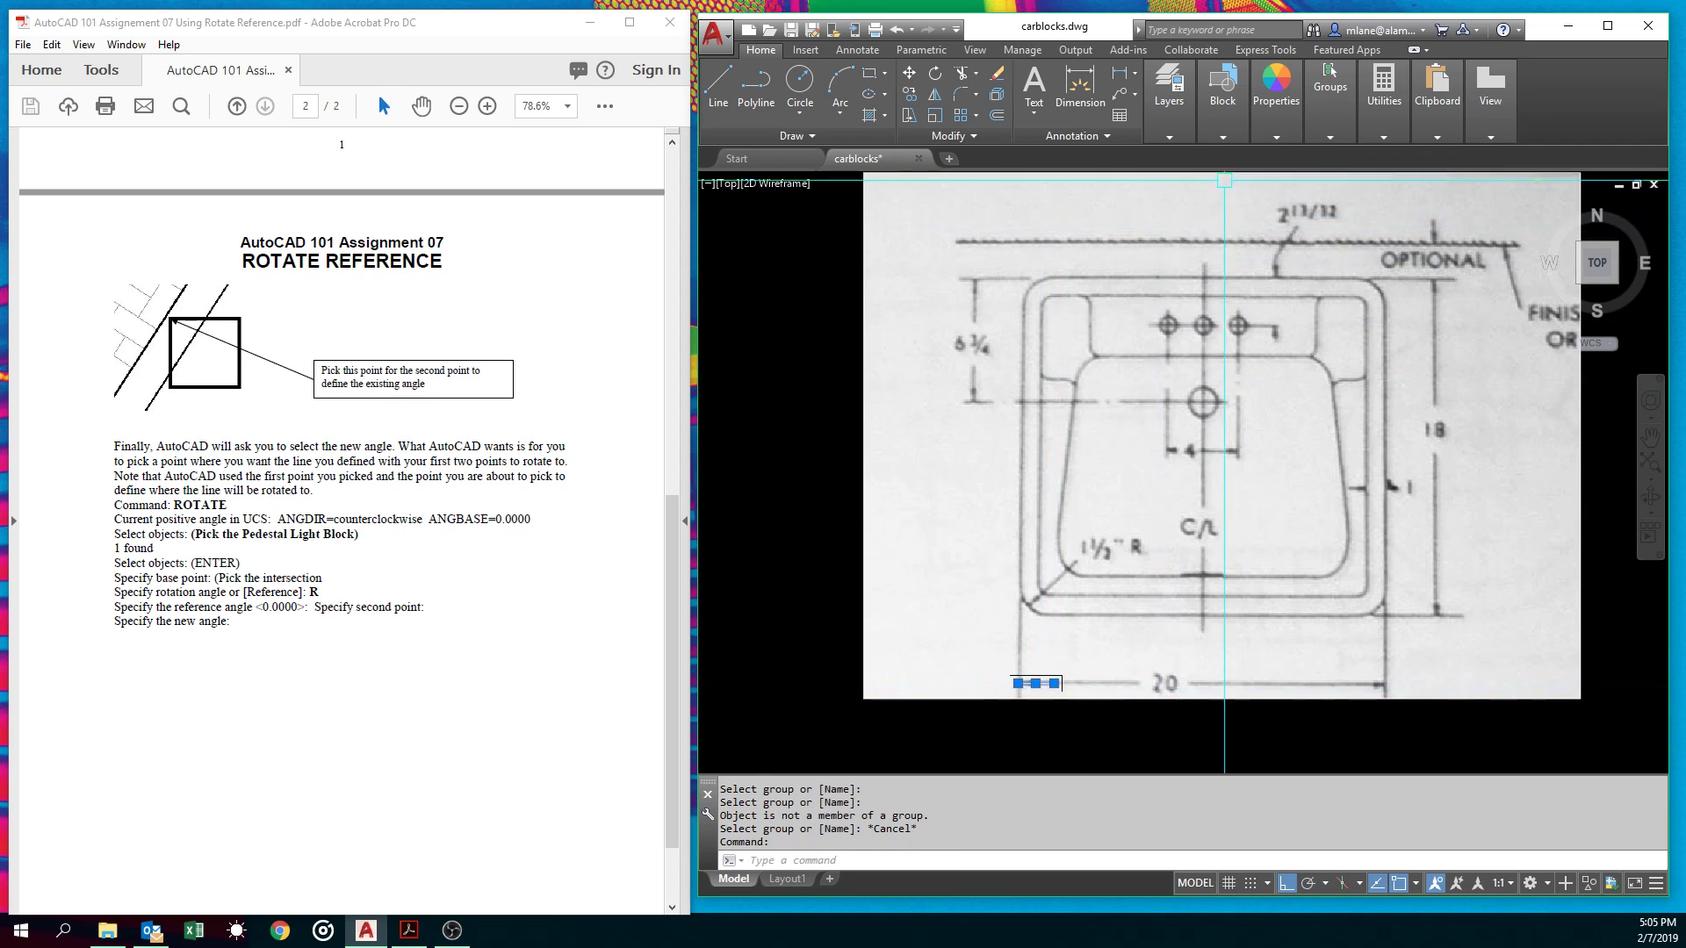
mouse_move(1276, 97)
click(1412, 158)
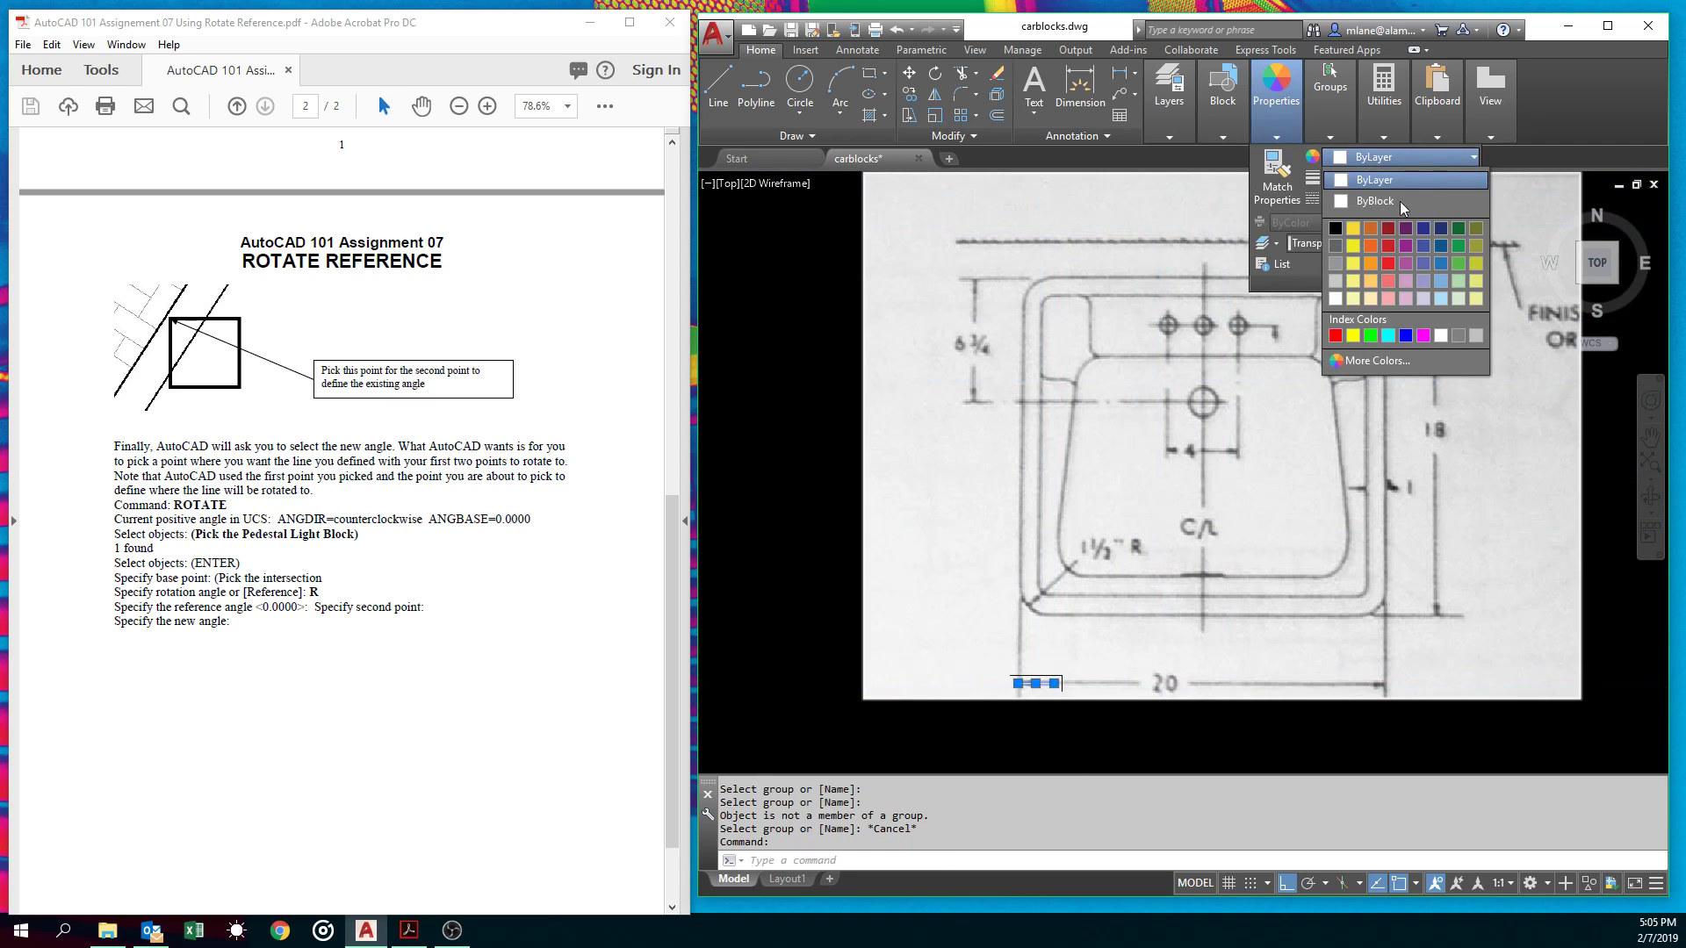
click(1335, 335)
key(Escape)
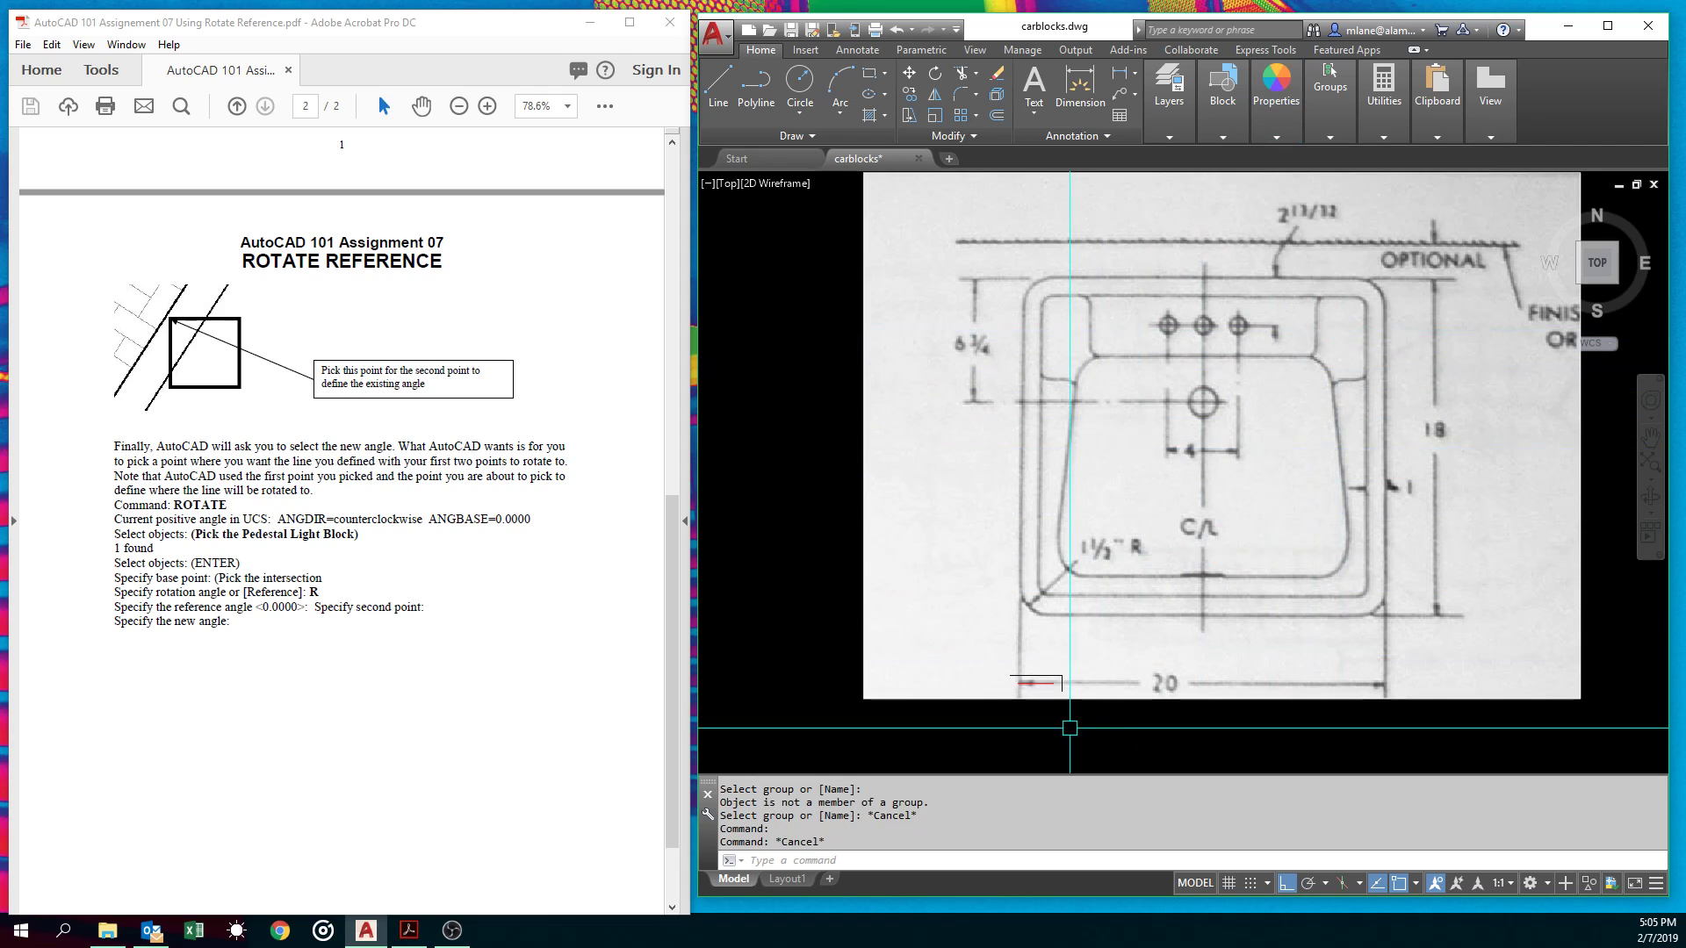
Step: Scale the sink image by Reference from the line's left endpoint, fitting the image's 20 dimension to the line's right endpoint
key(Return)
click(1023, 699)
key(Return)
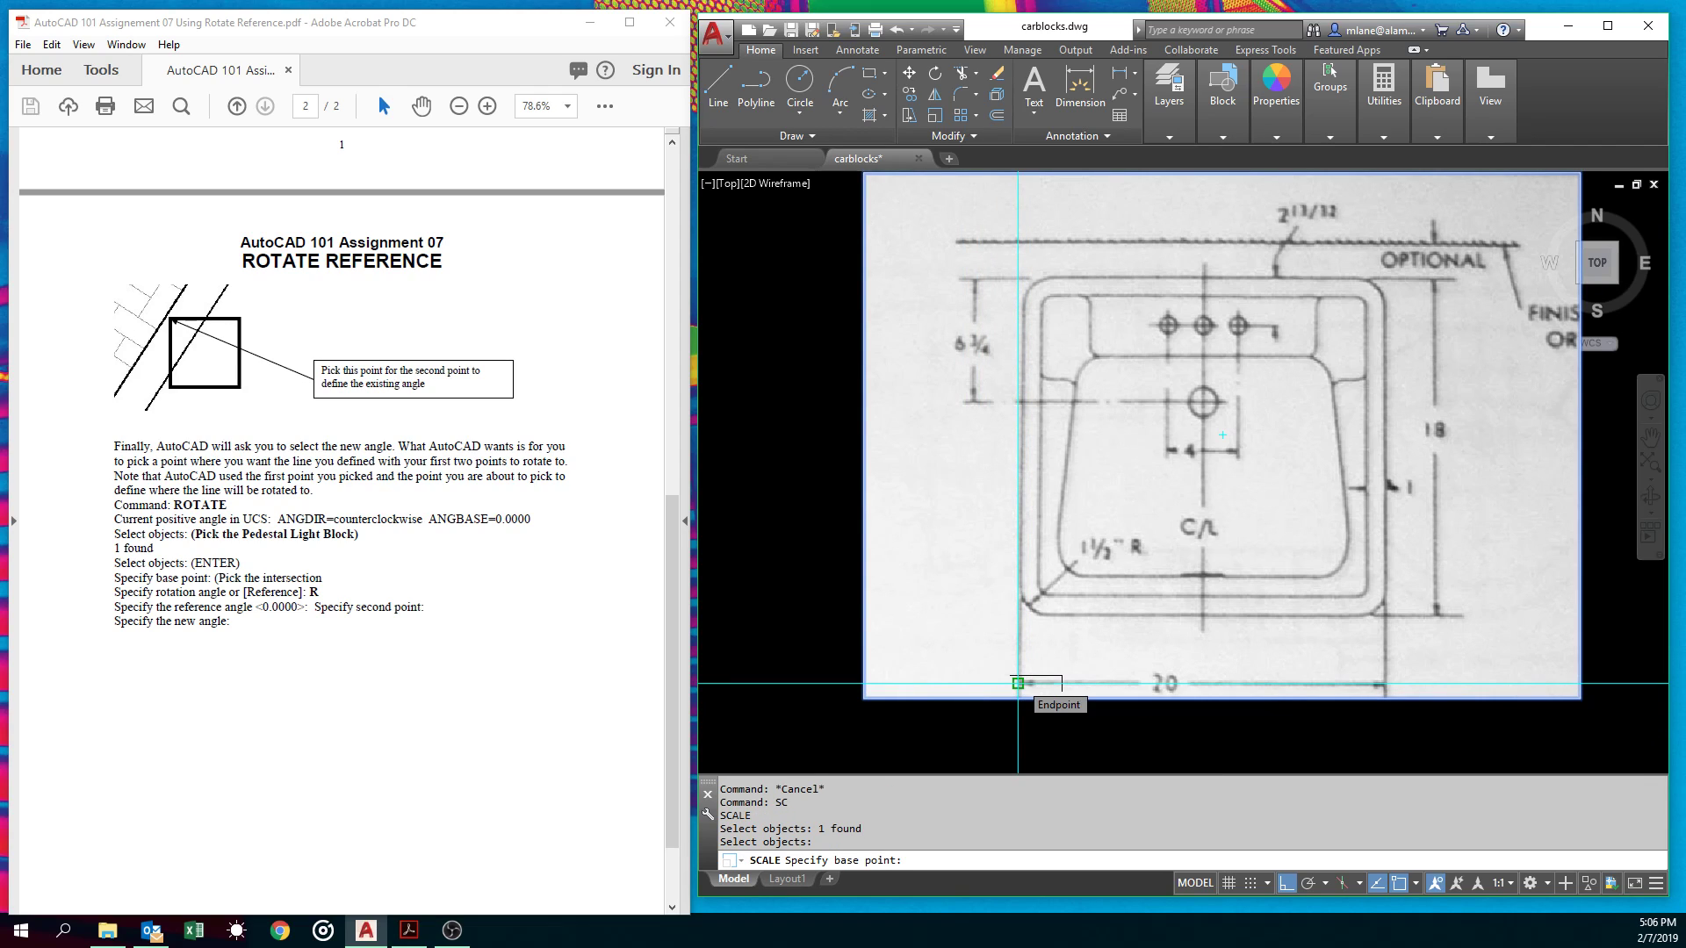
click(1018, 683)
text(r)
key(Return)
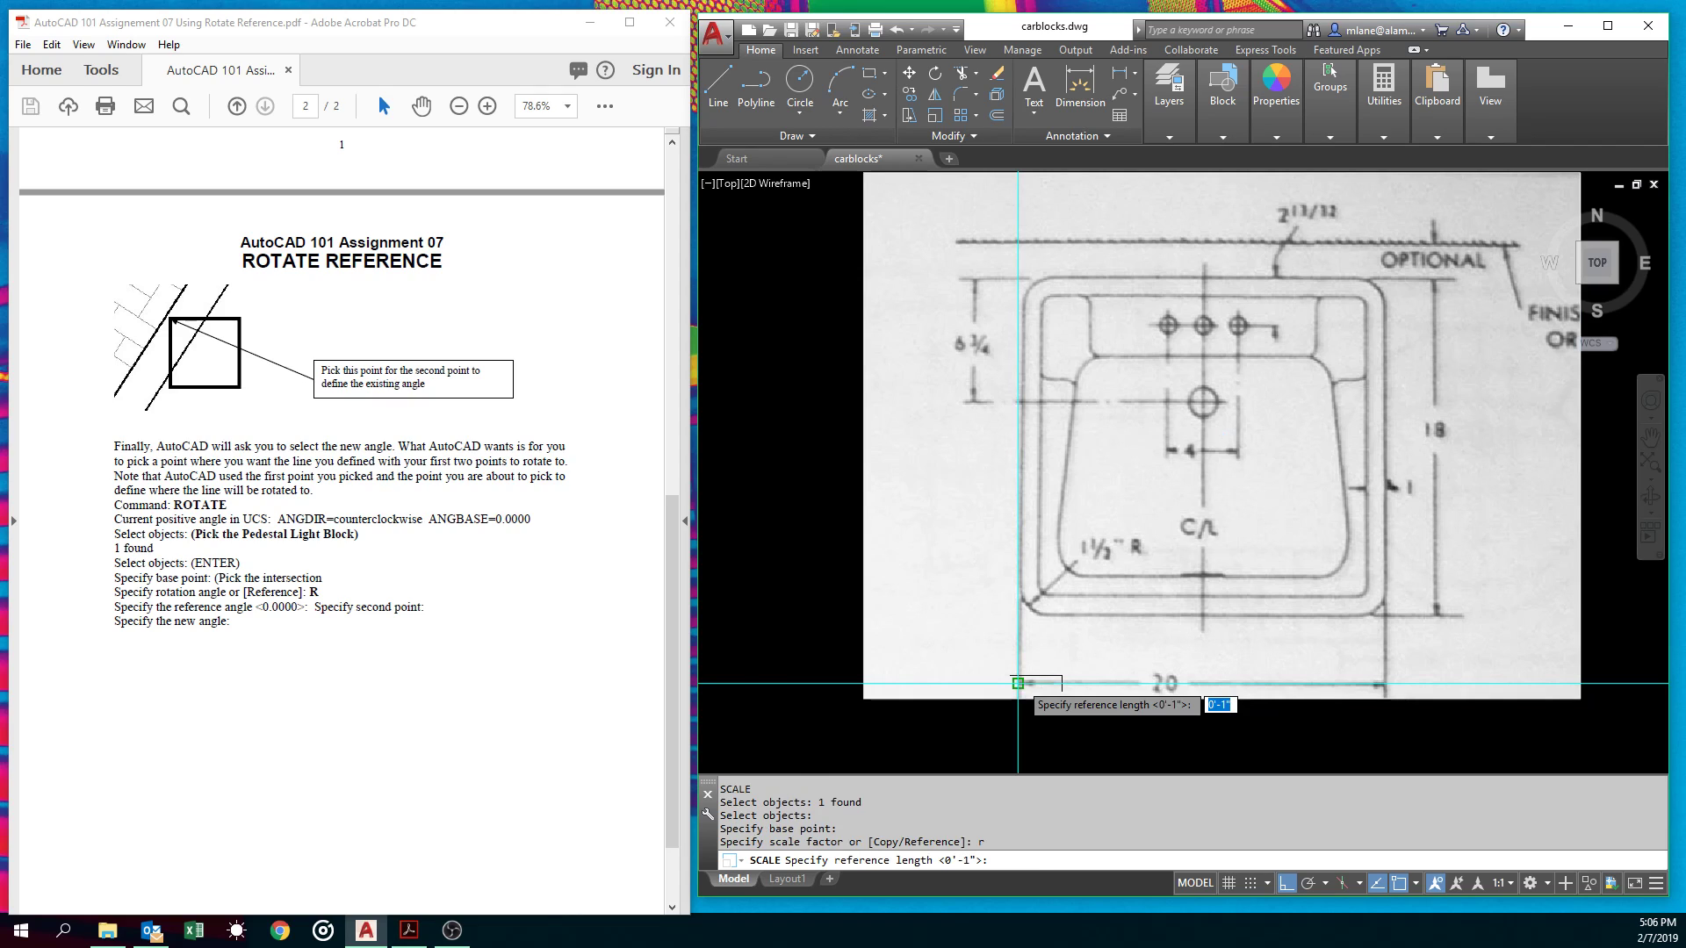
click(1017, 683)
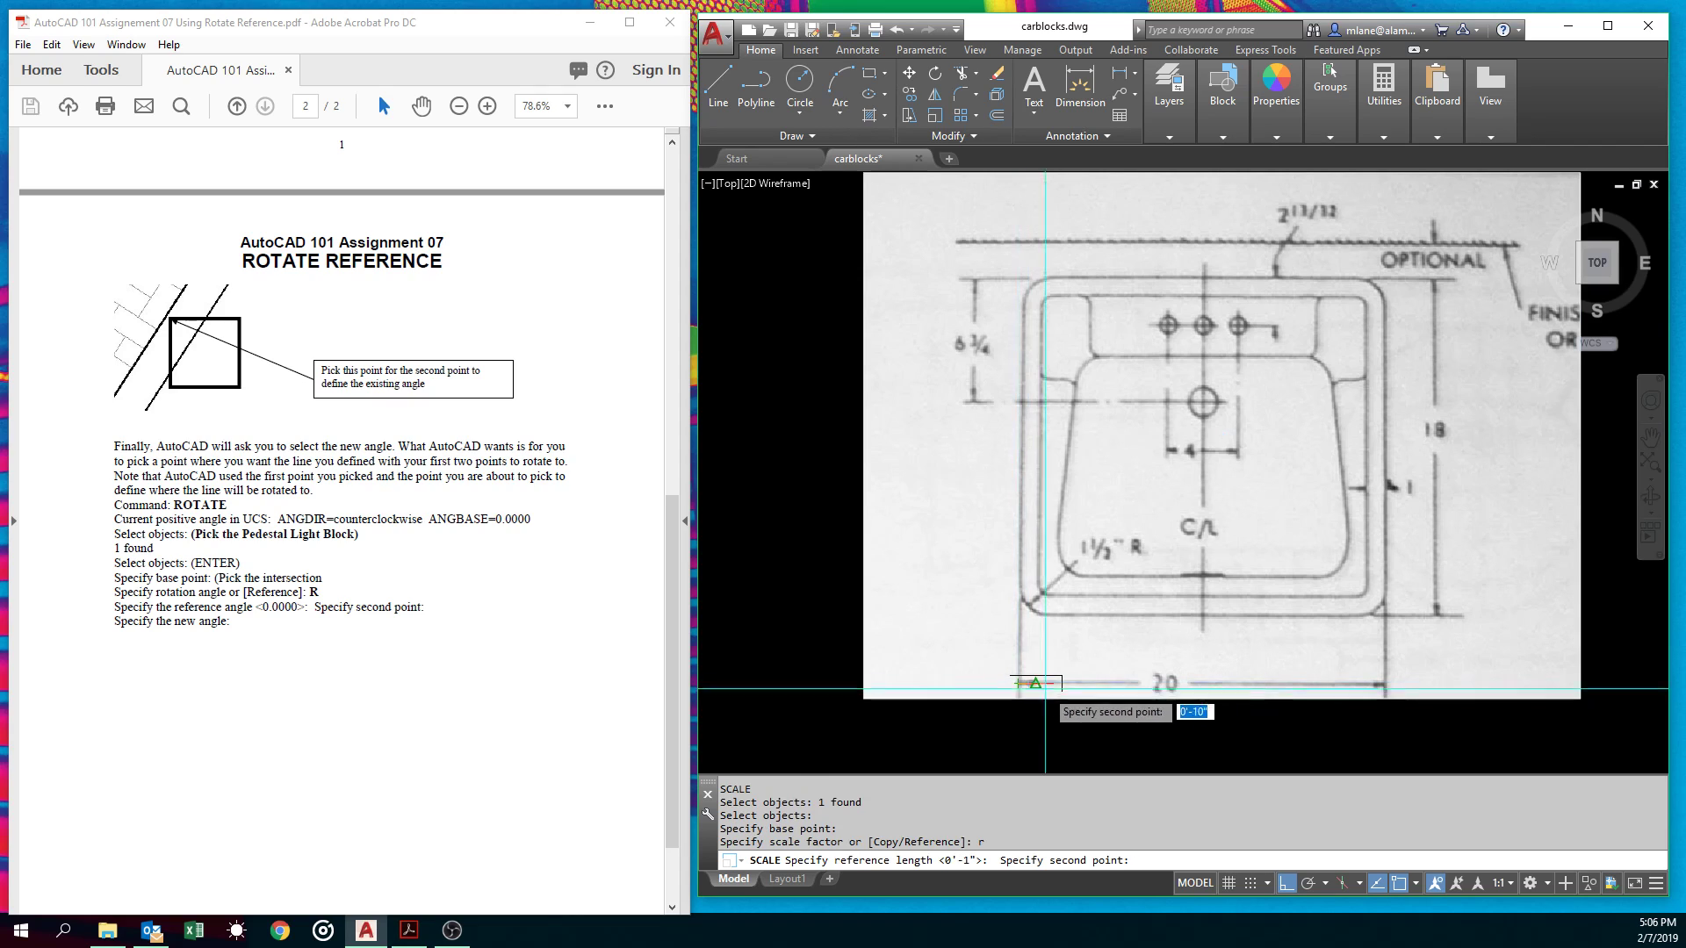
click(1385, 740)
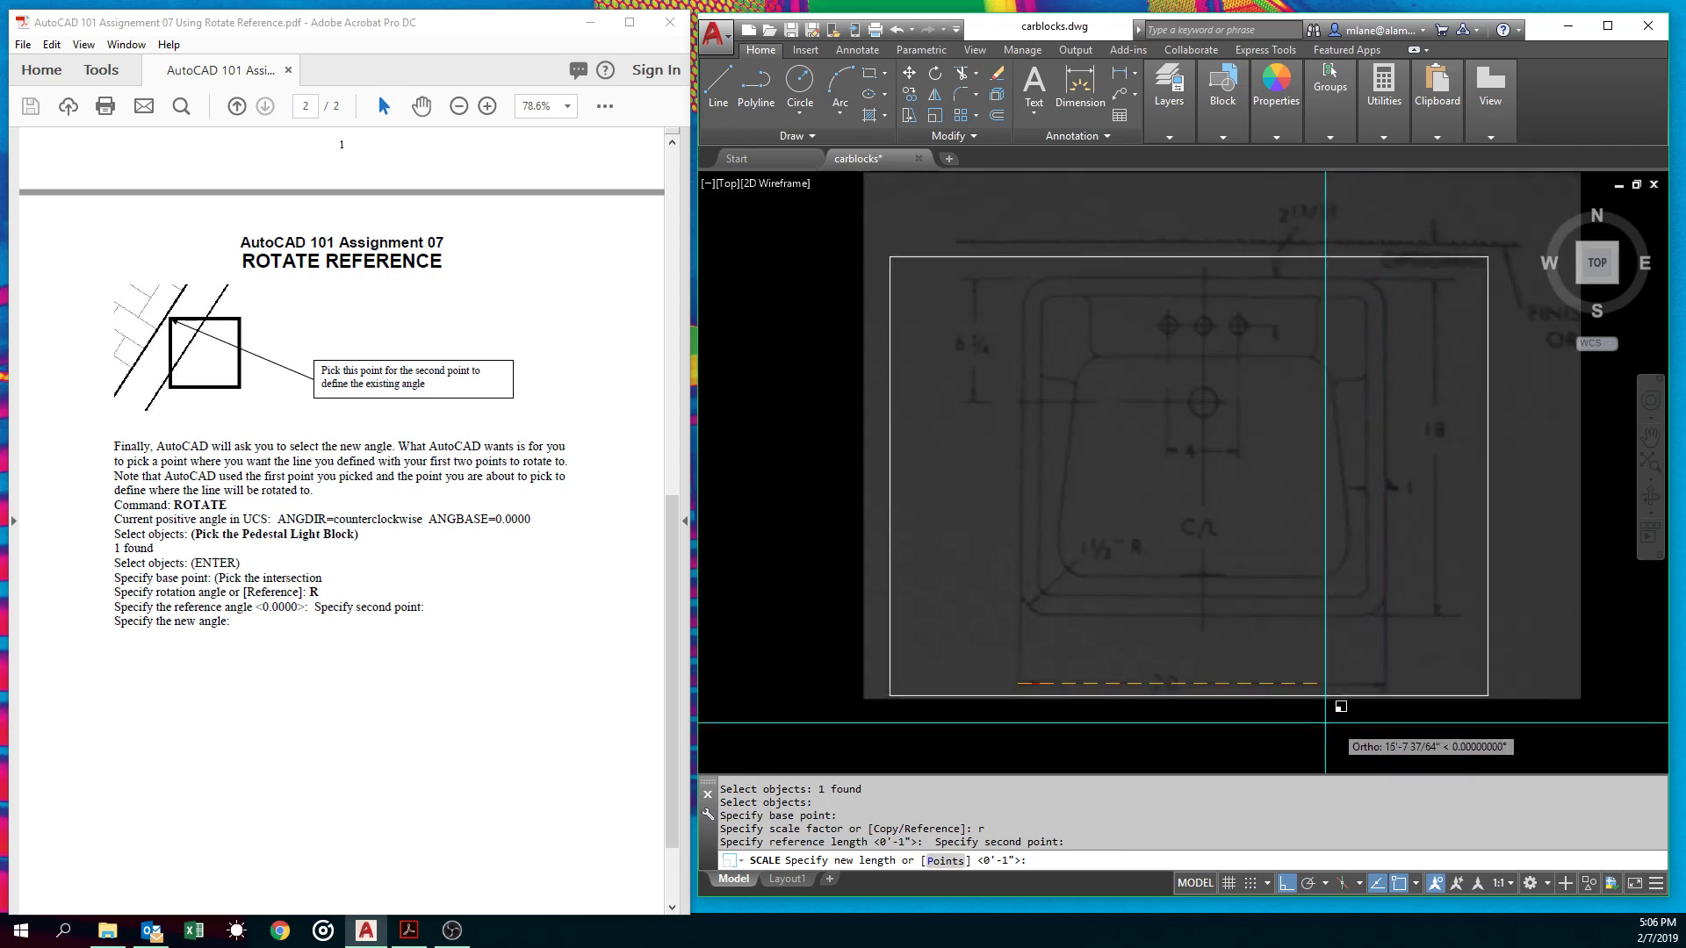
click(1054, 683)
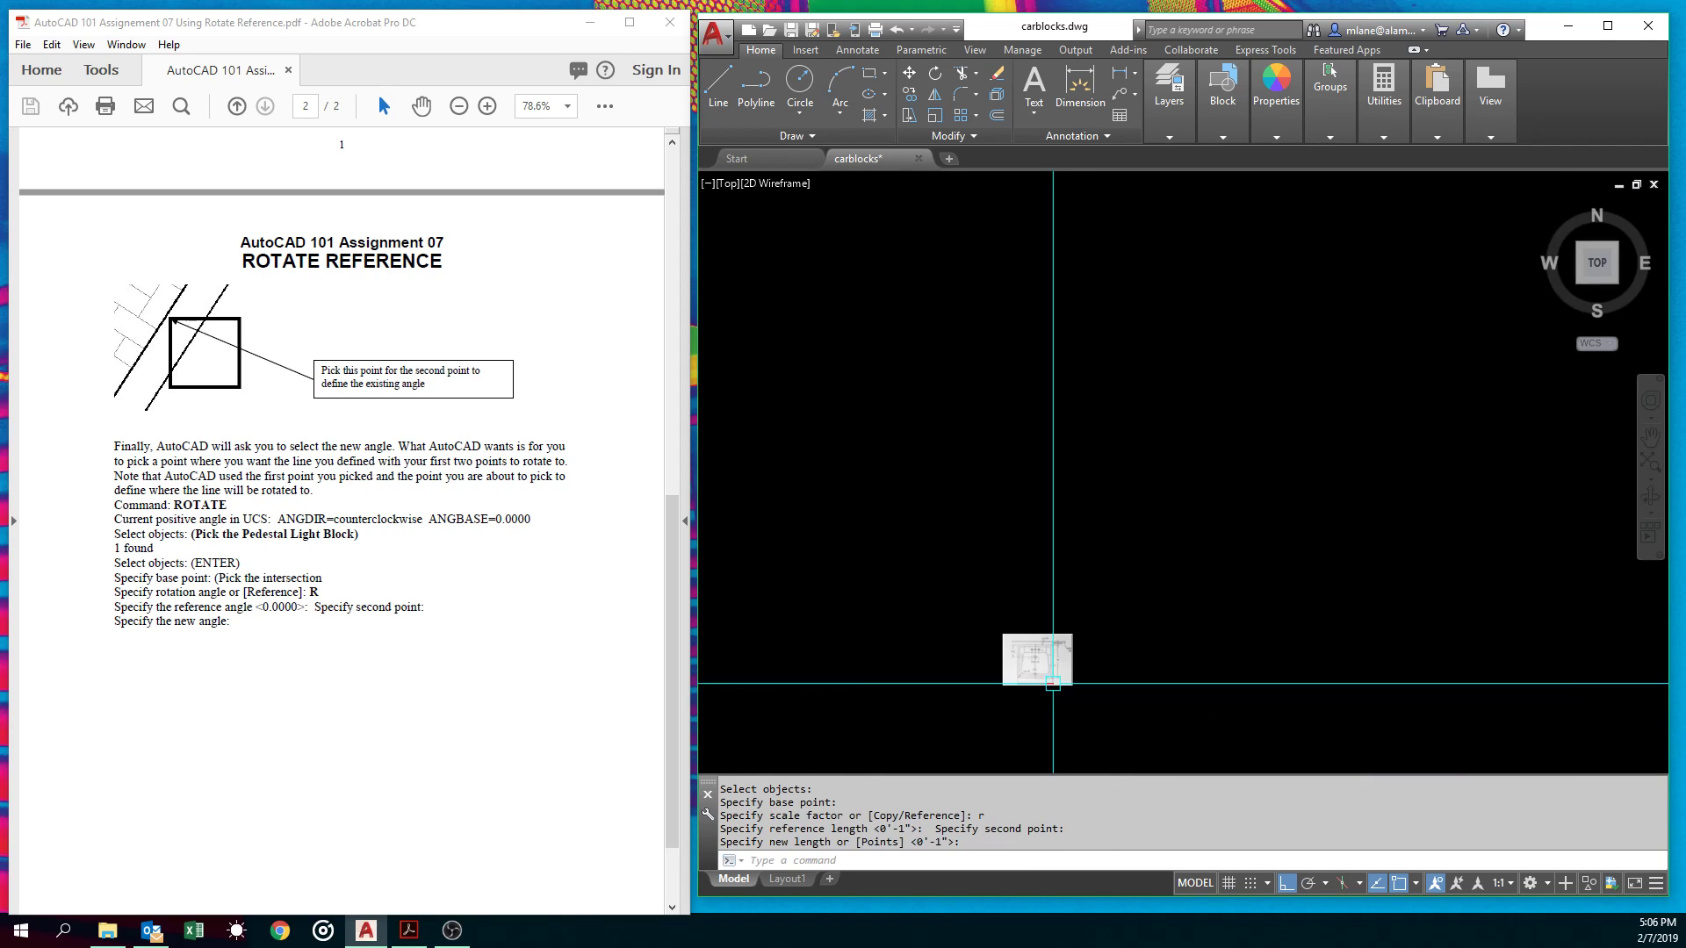
Step: Draw a 20 by 18 inch rectangle over the sink's outer outline, starting at its lower-left corner
scroll(1019, 678, up, 10)
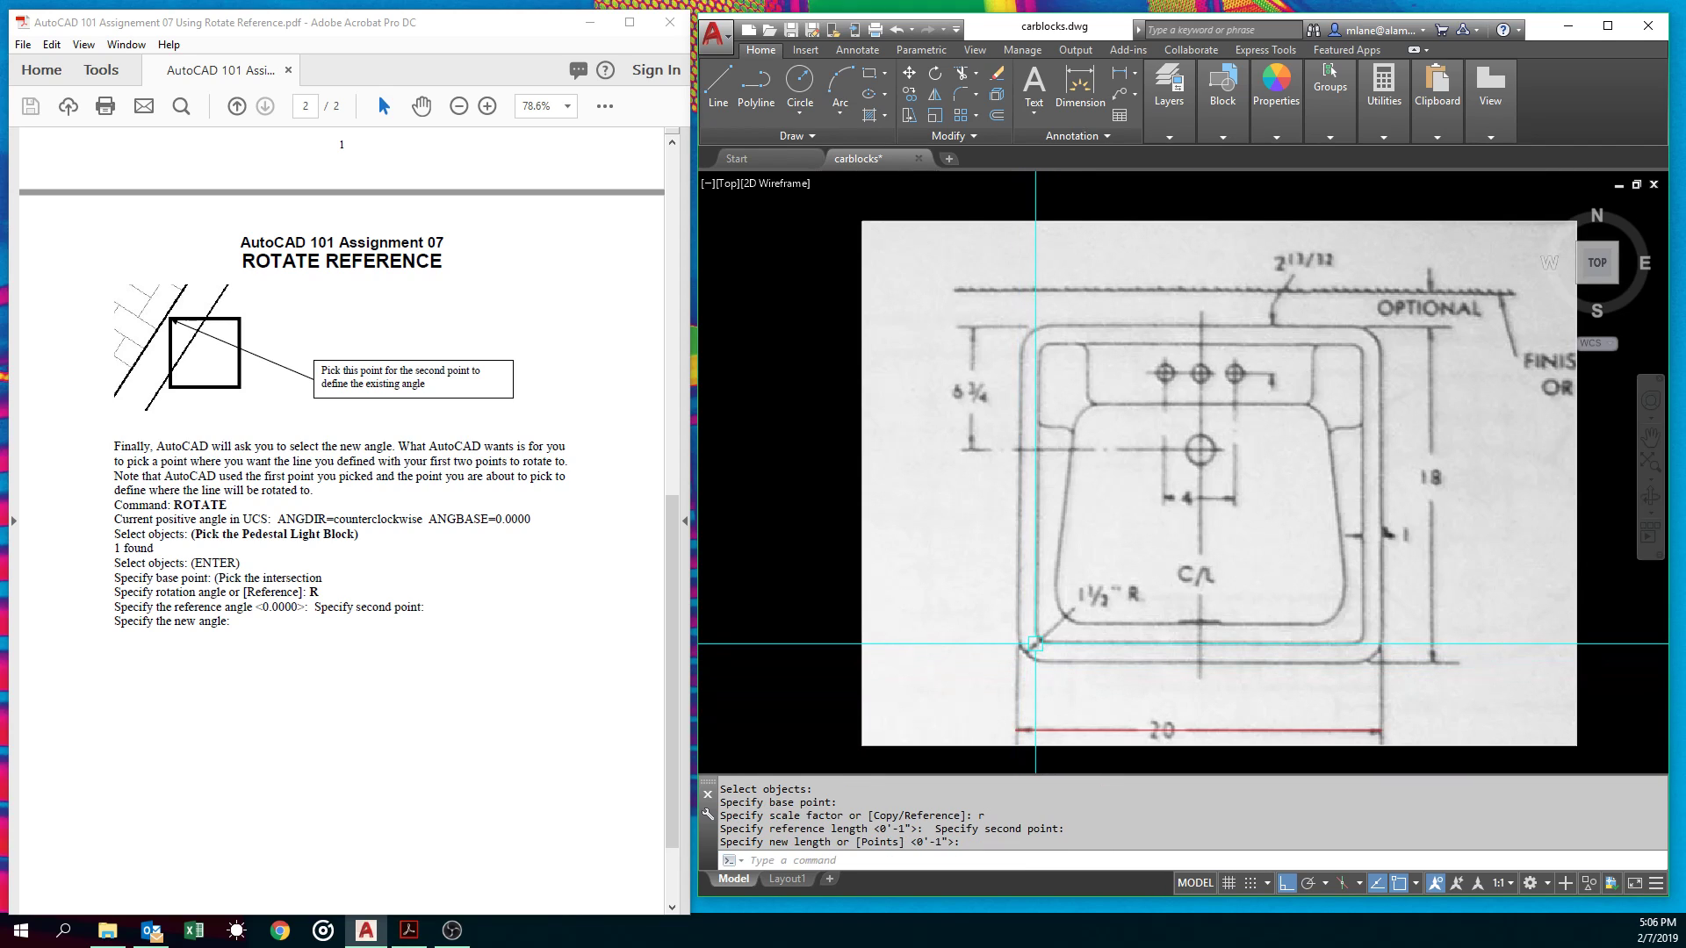
text(rec)
key(Return)
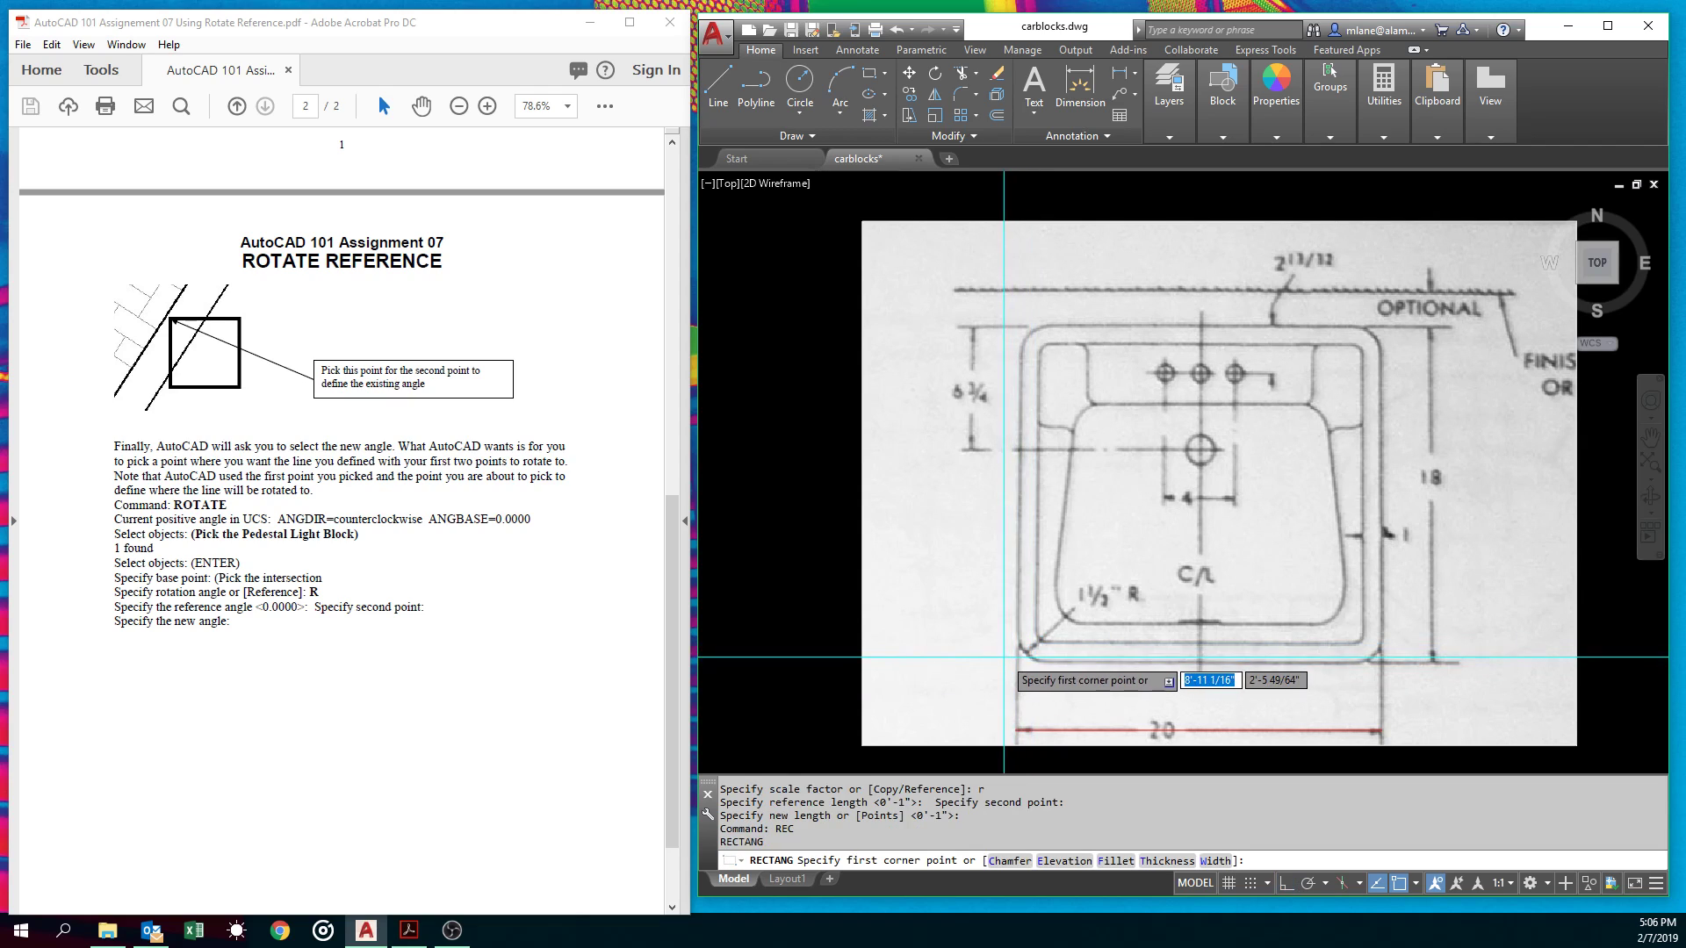
click(1017, 663)
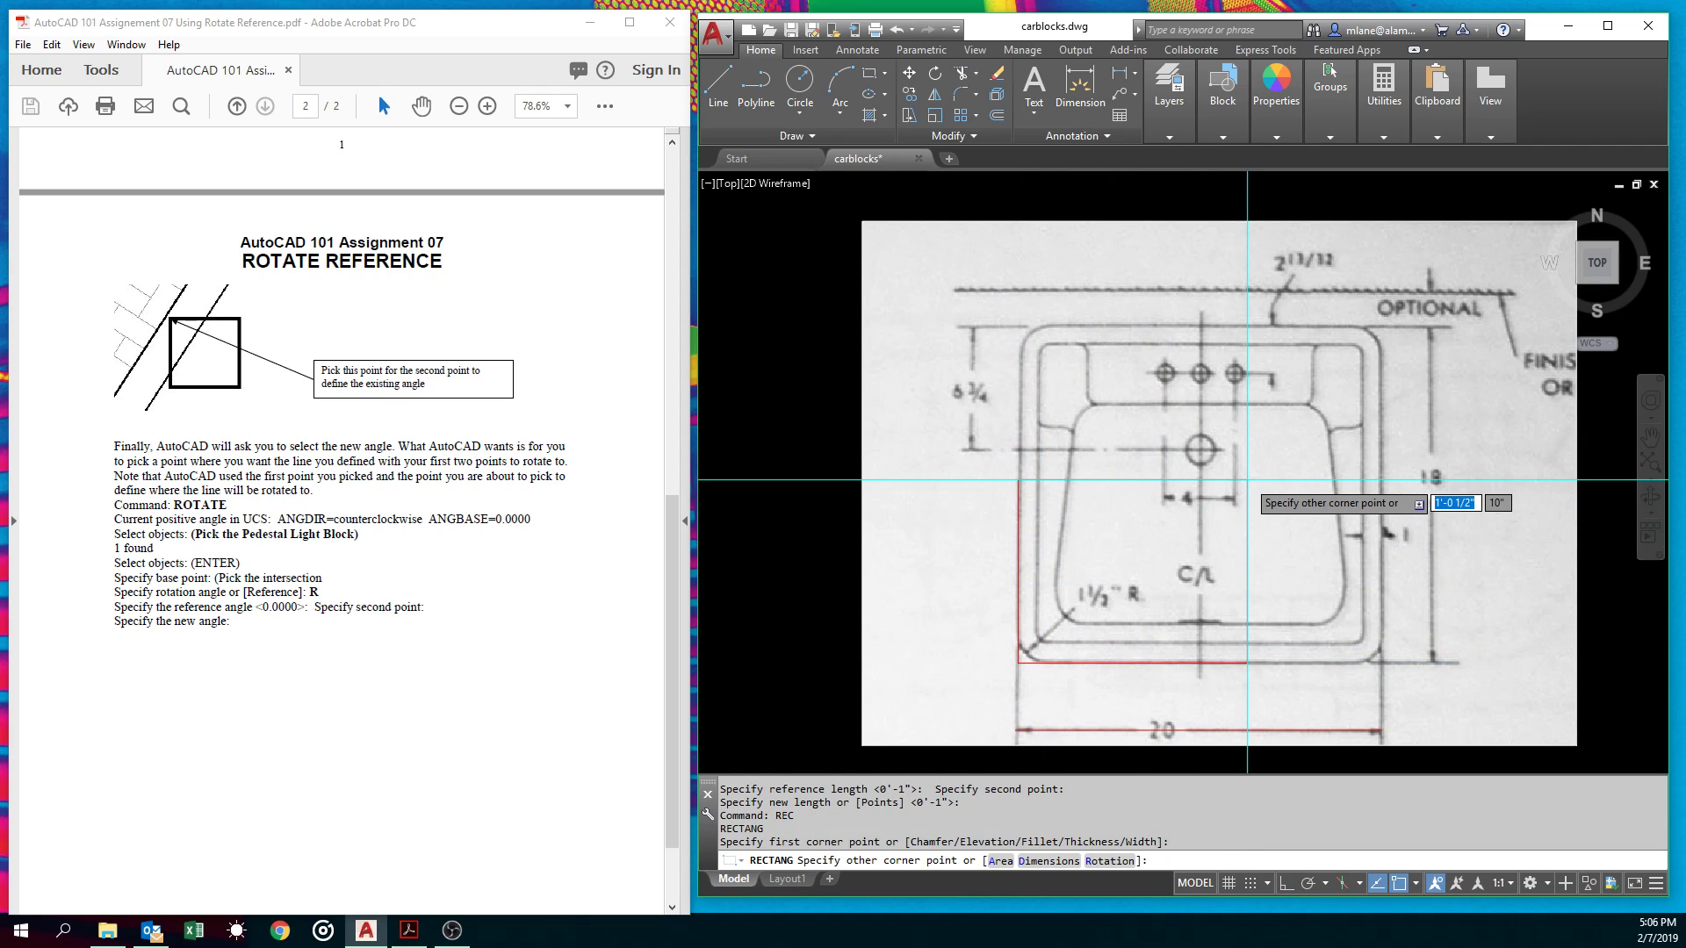
key(Tab)
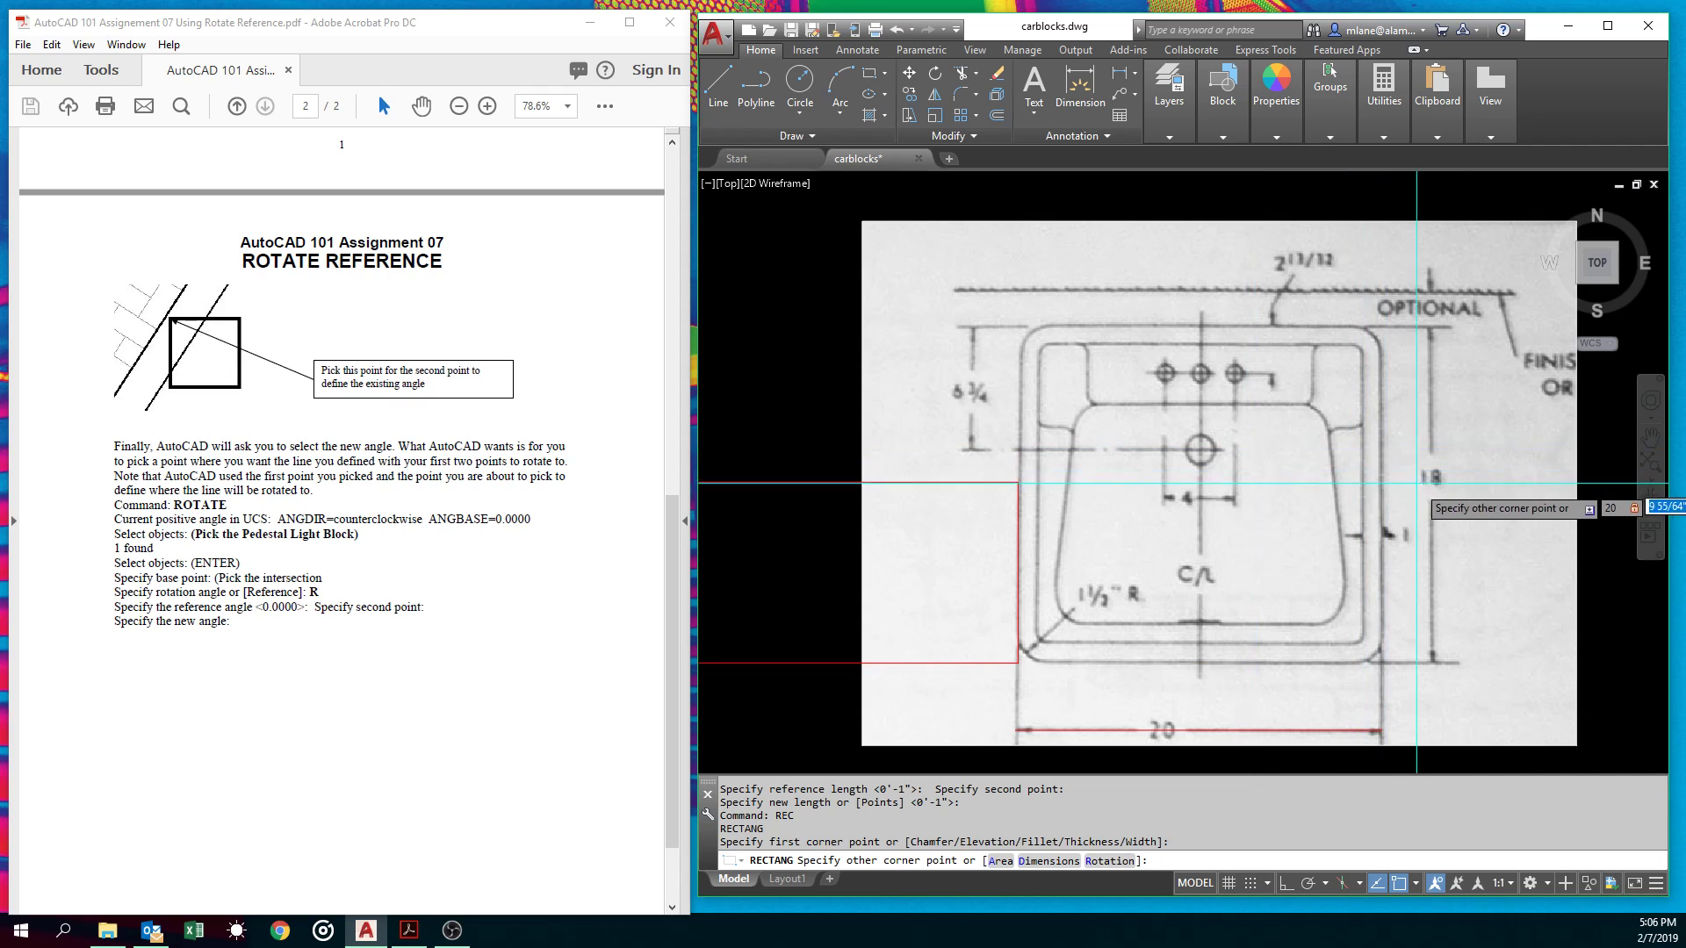
text(18)
key(Return)
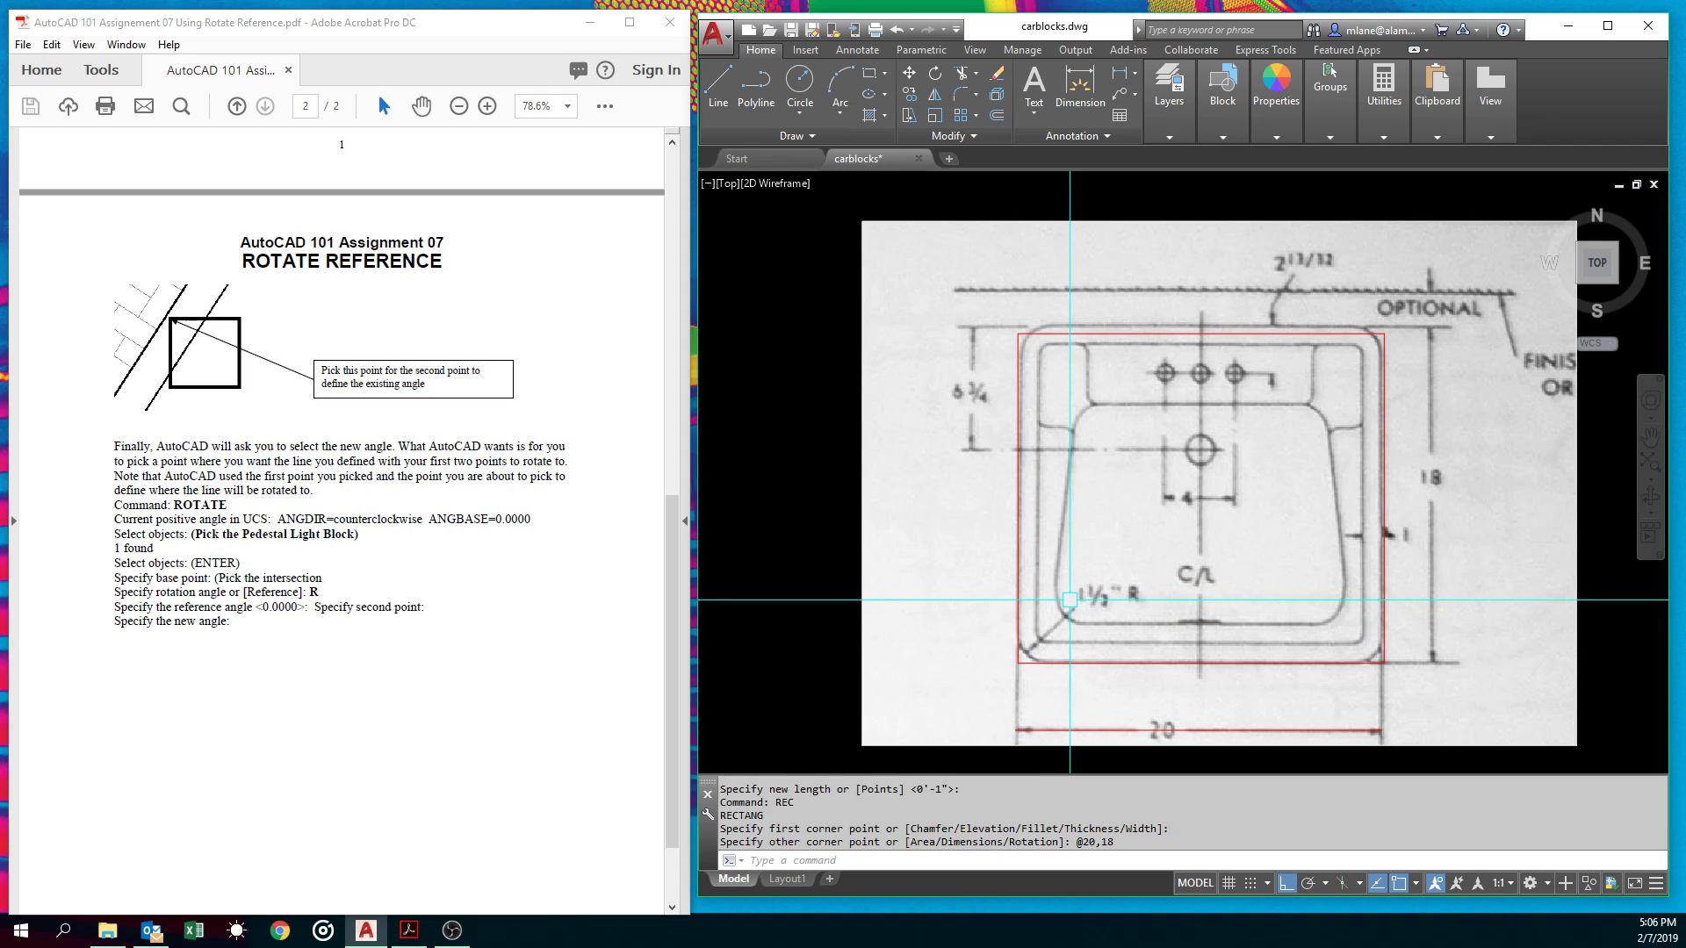
Step: Erase the sink image, the red line and the rectangle, and close carblocks.dwg without saving
click(1038, 222)
key(Delete)
scroll(1180, 376, down, 8)
text(e)
key(Return)
click(1228, 348)
click(1069, 494)
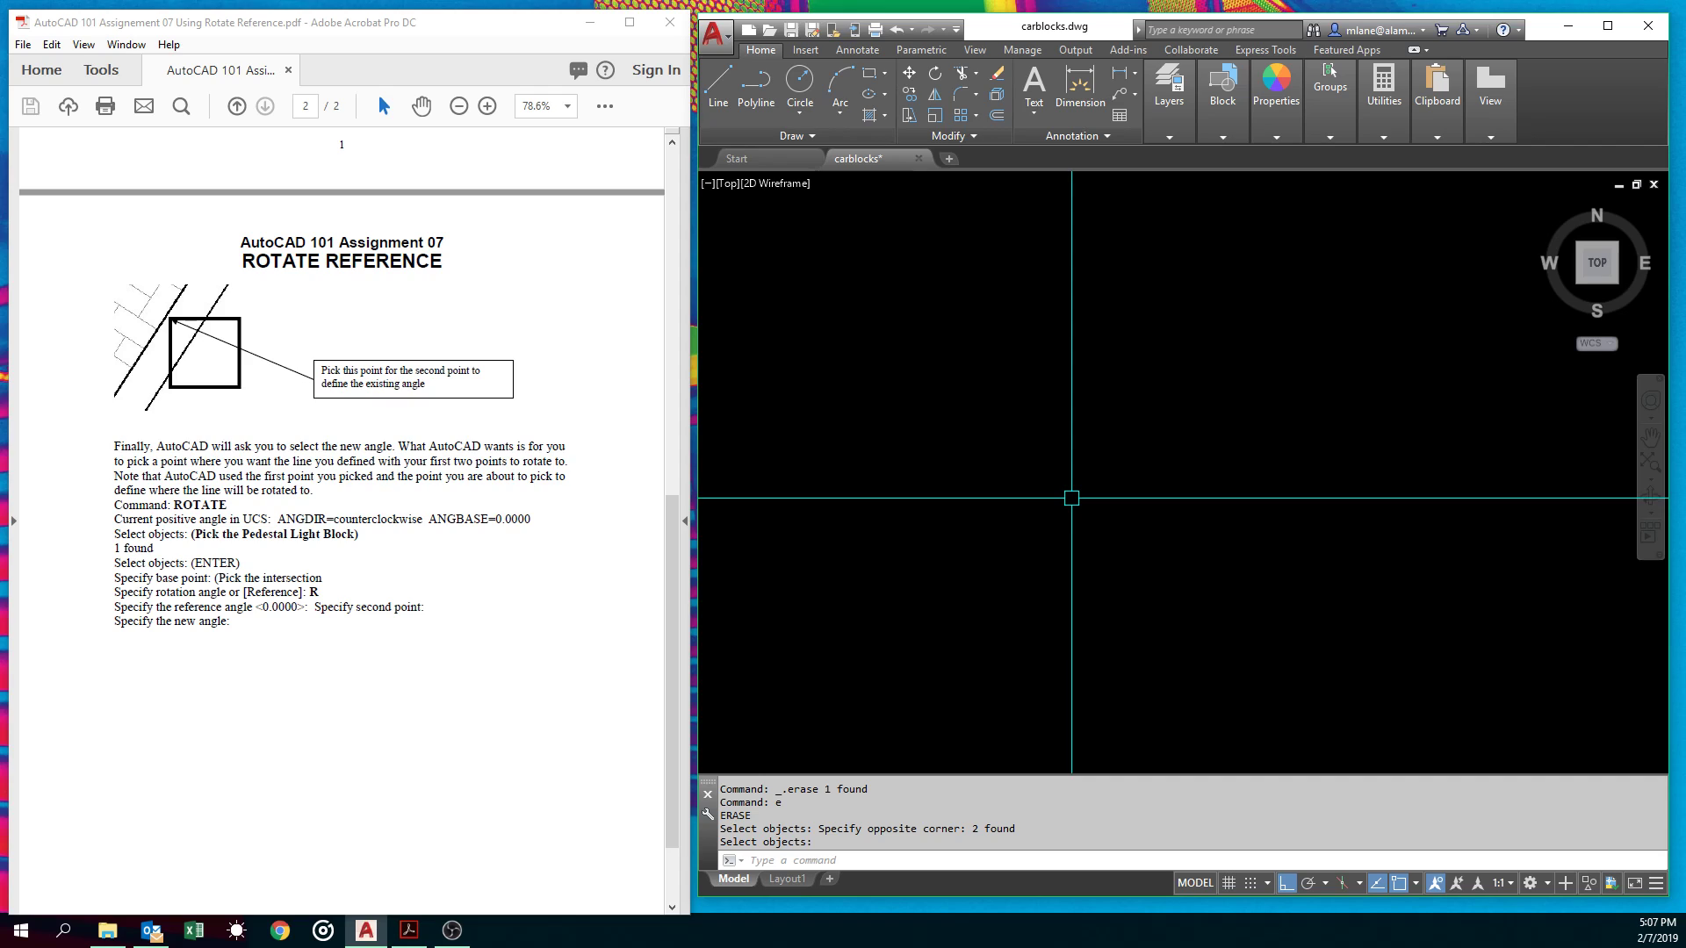
click(919, 158)
click(1215, 506)
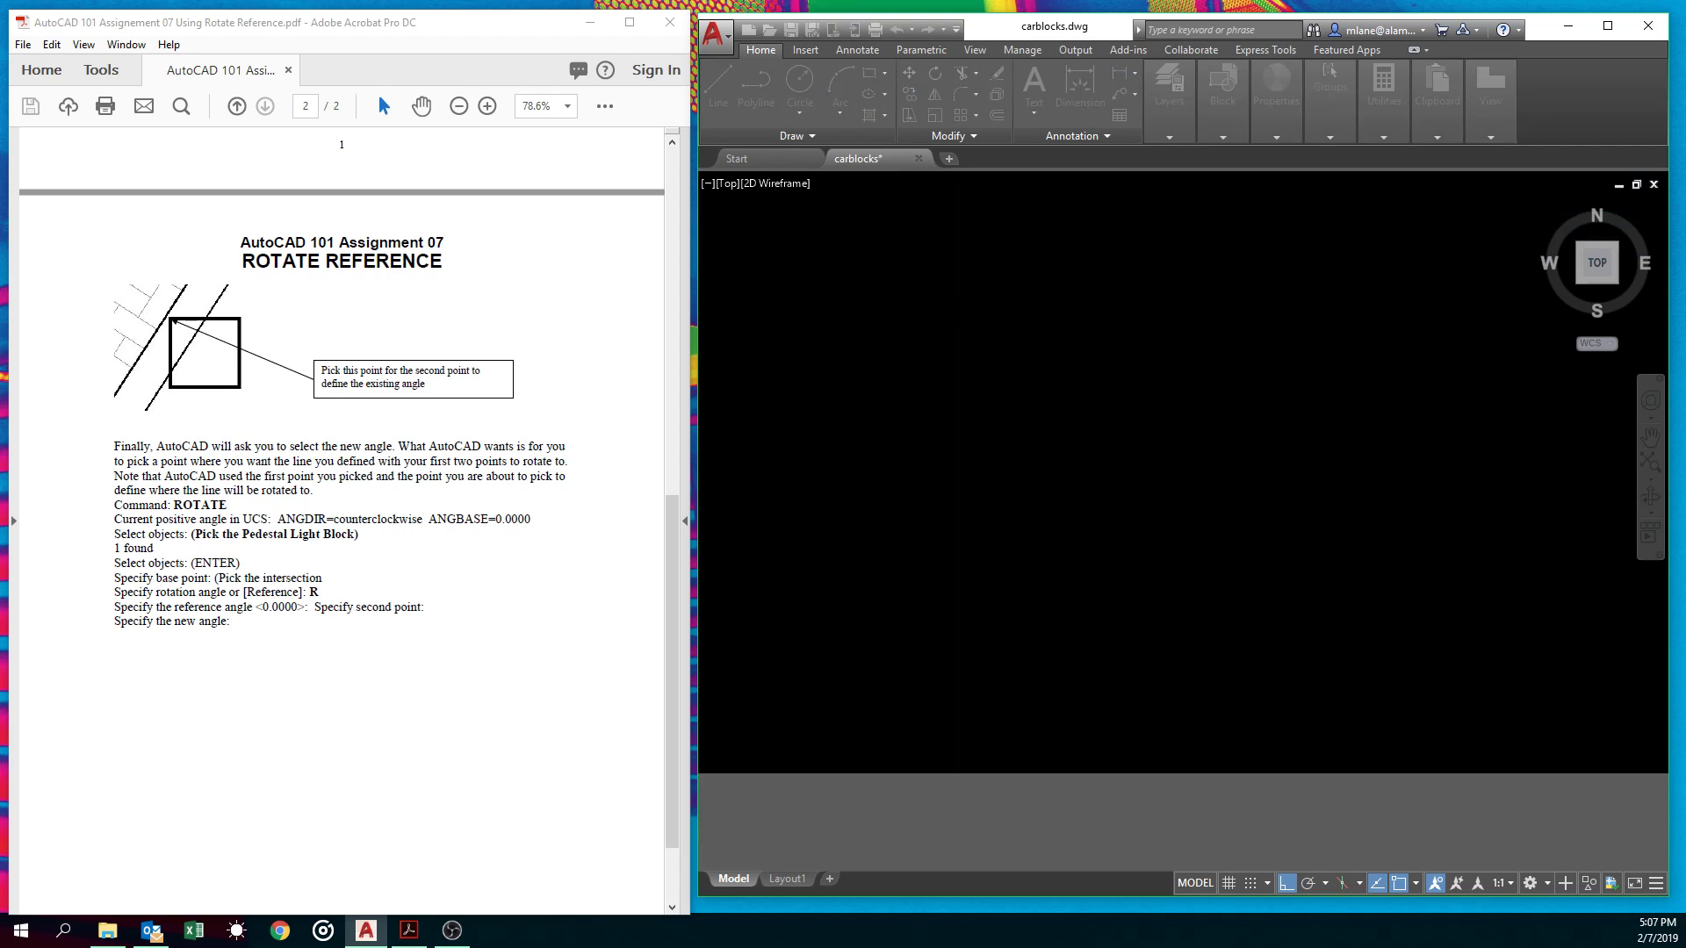